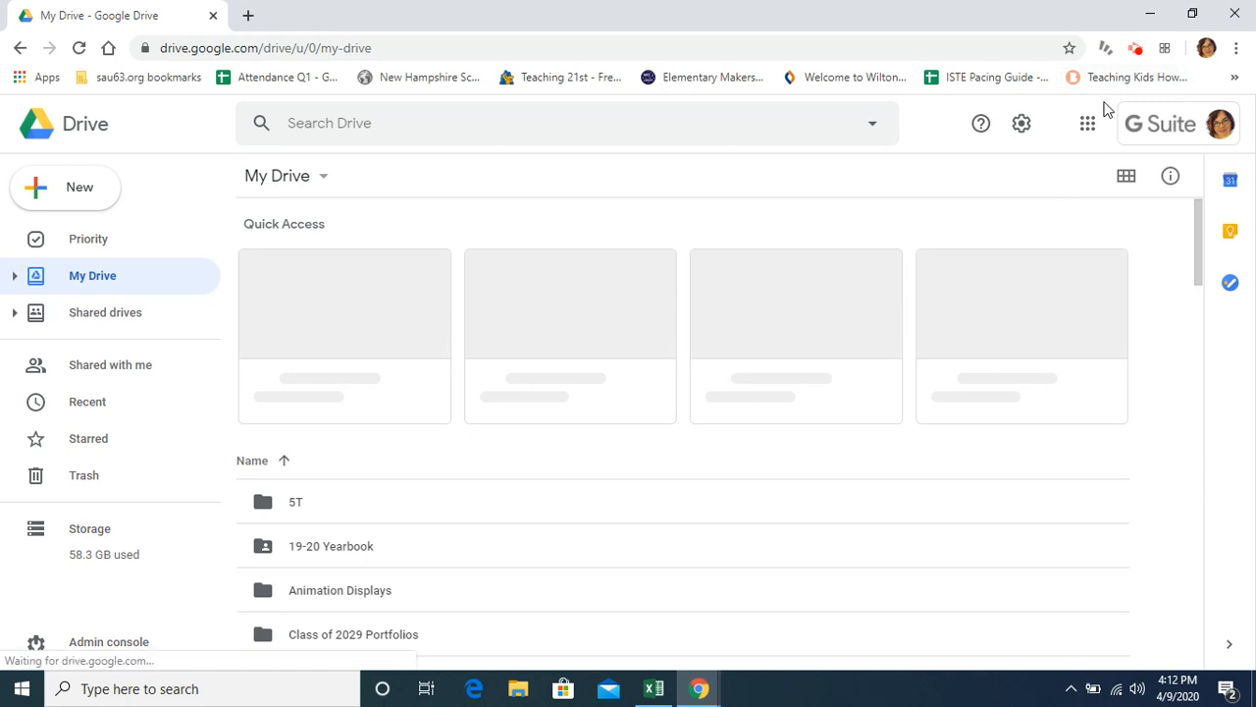
Step: Switch from Drive to Google Forms and create a new blank form
click(1084, 129)
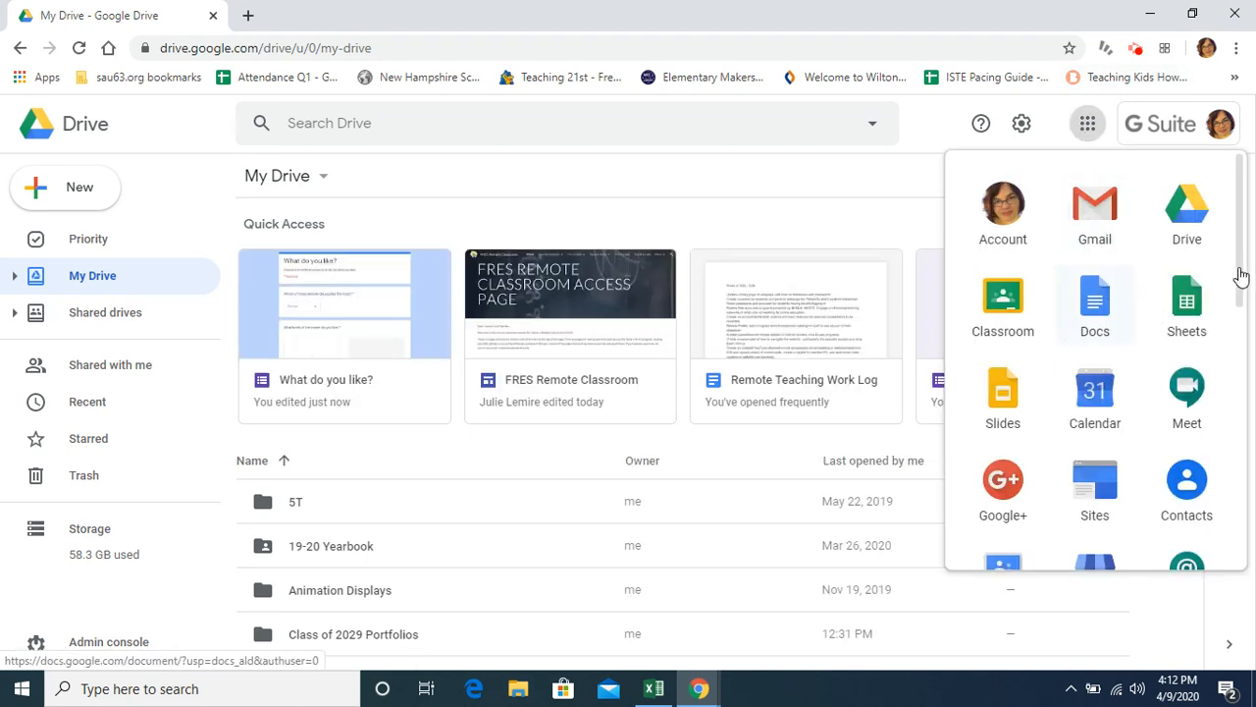
drag(1242, 273, 1226, 490)
scroll(1225, 491, down, 2)
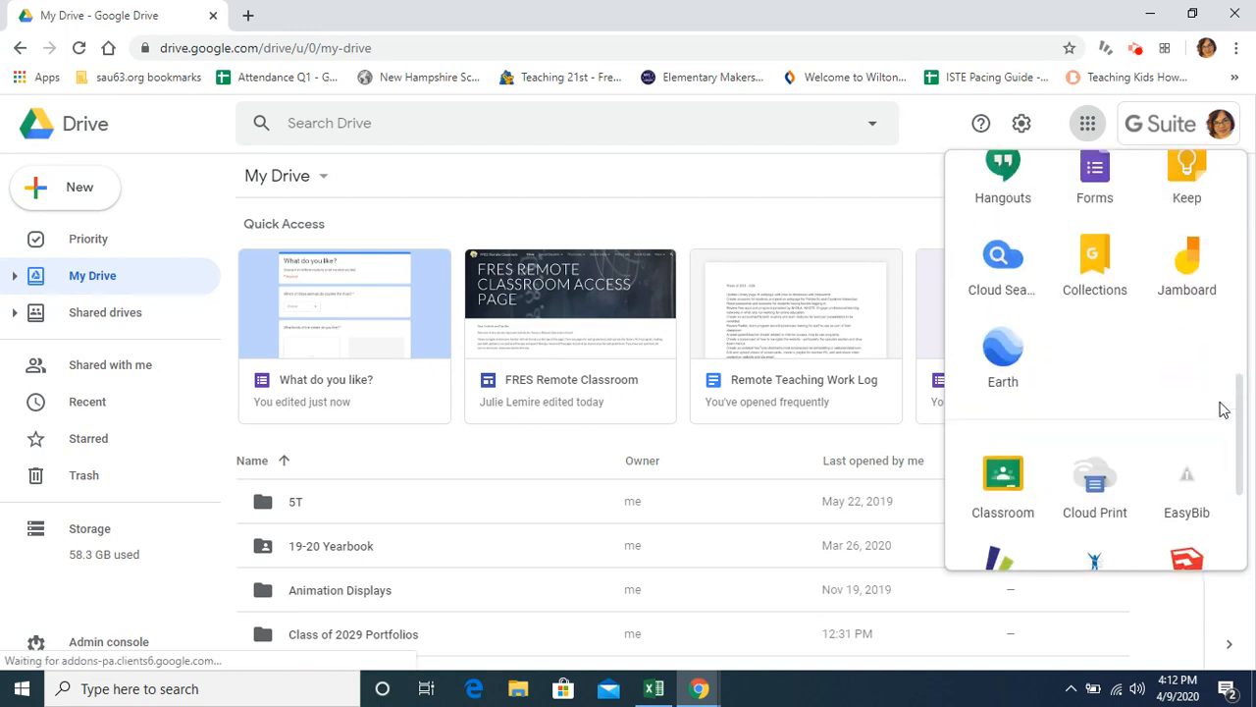
scroll(1107, 205, up, 3)
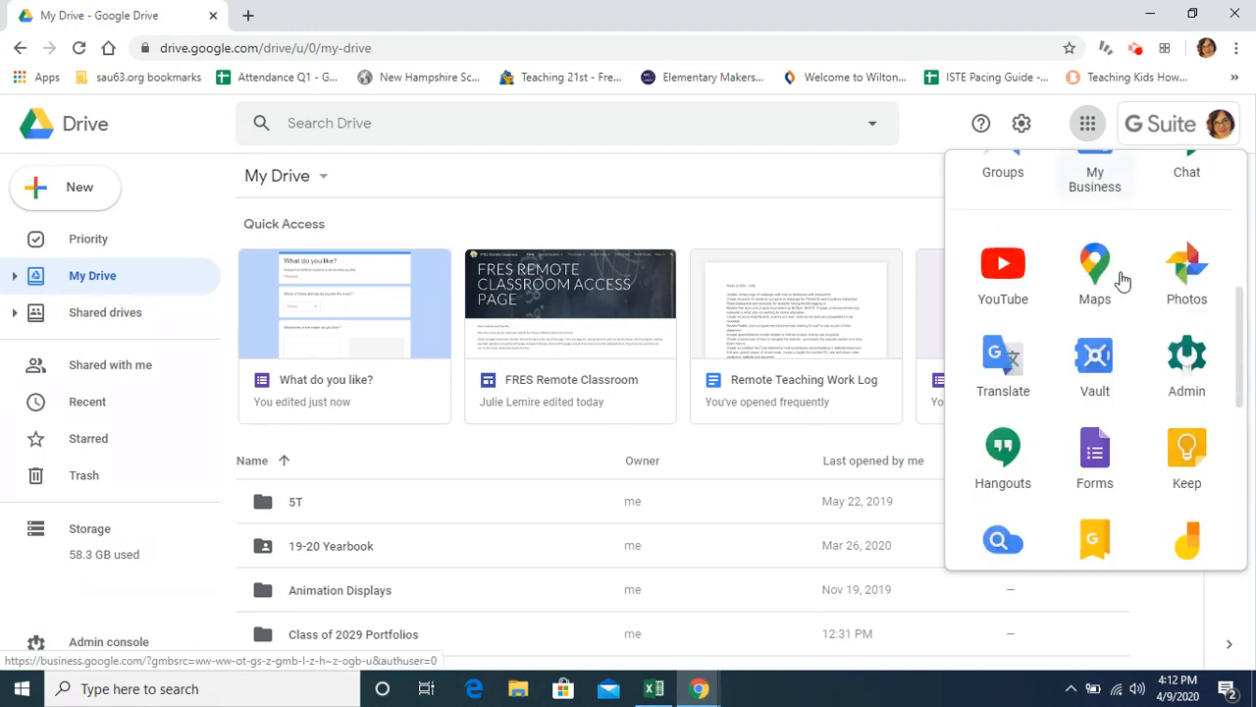
click(1100, 445)
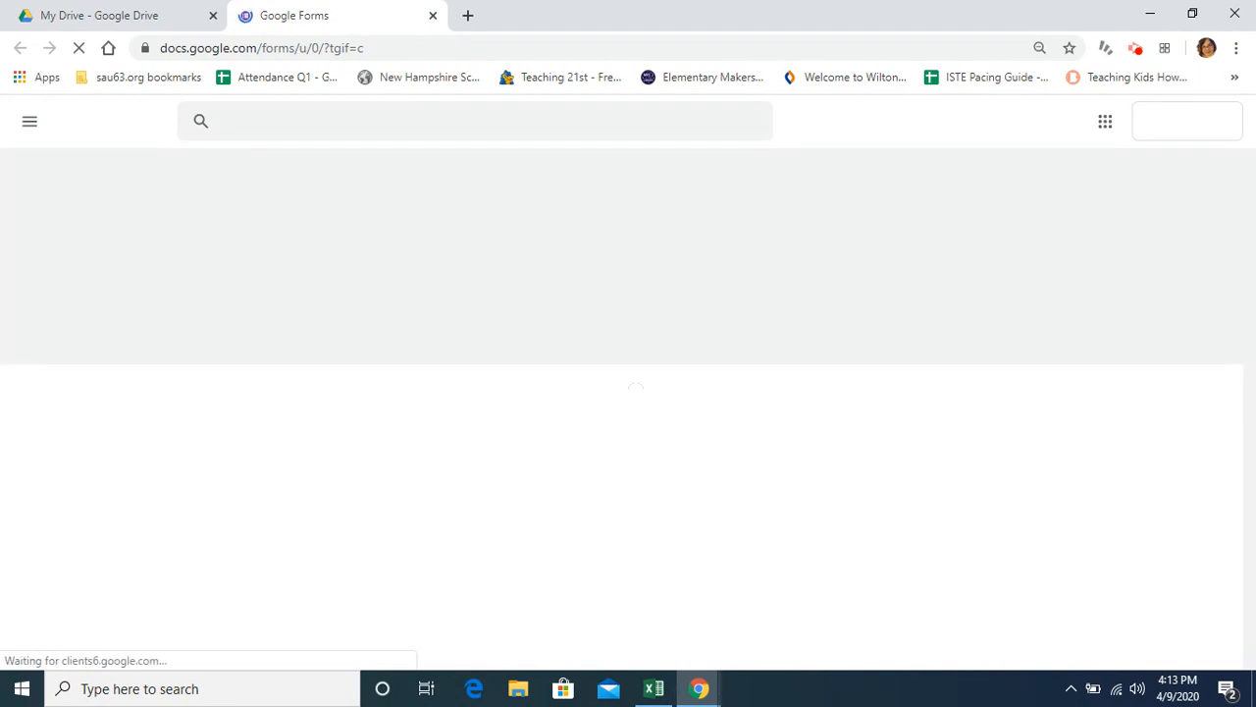
mouse_move(714, 688)
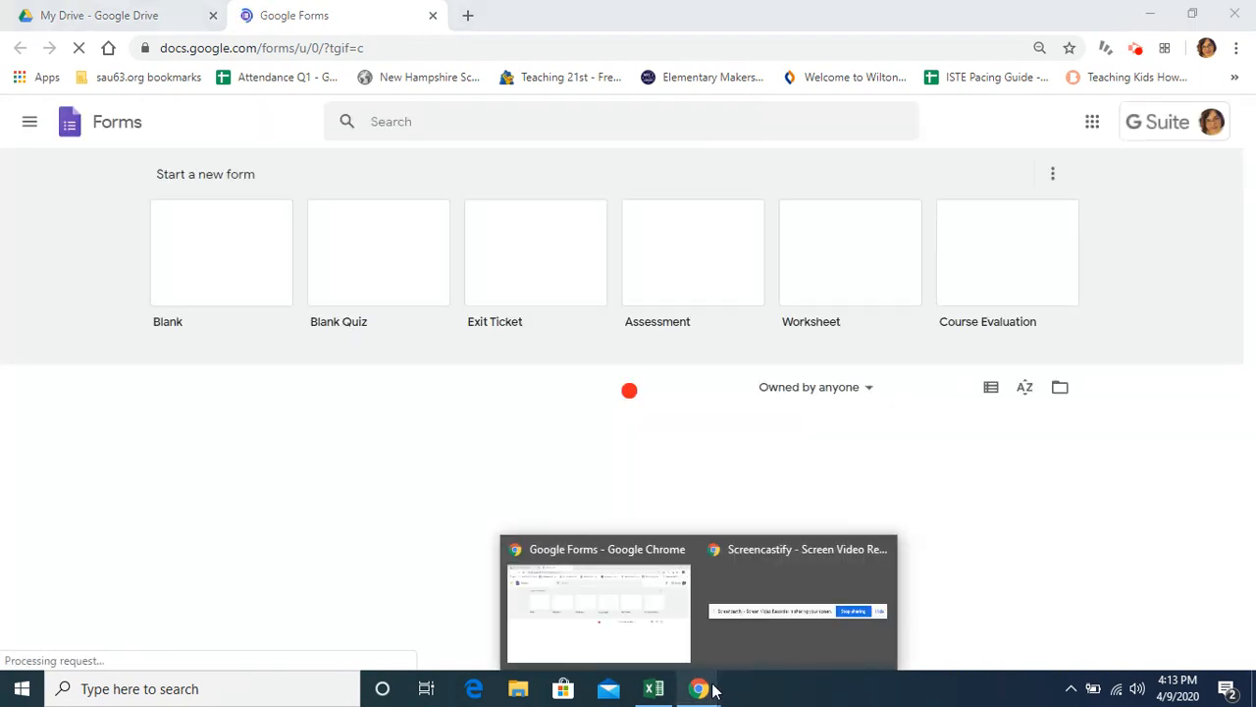
mouse_move(836, 643)
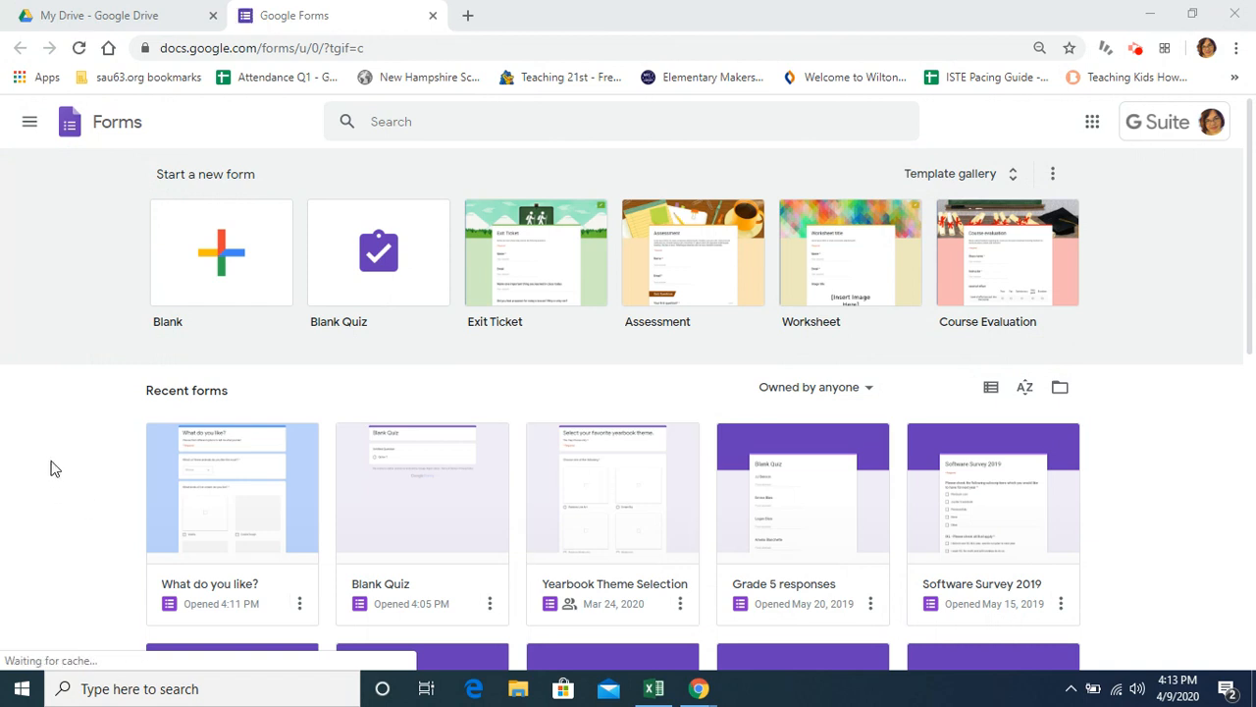
click(220, 292)
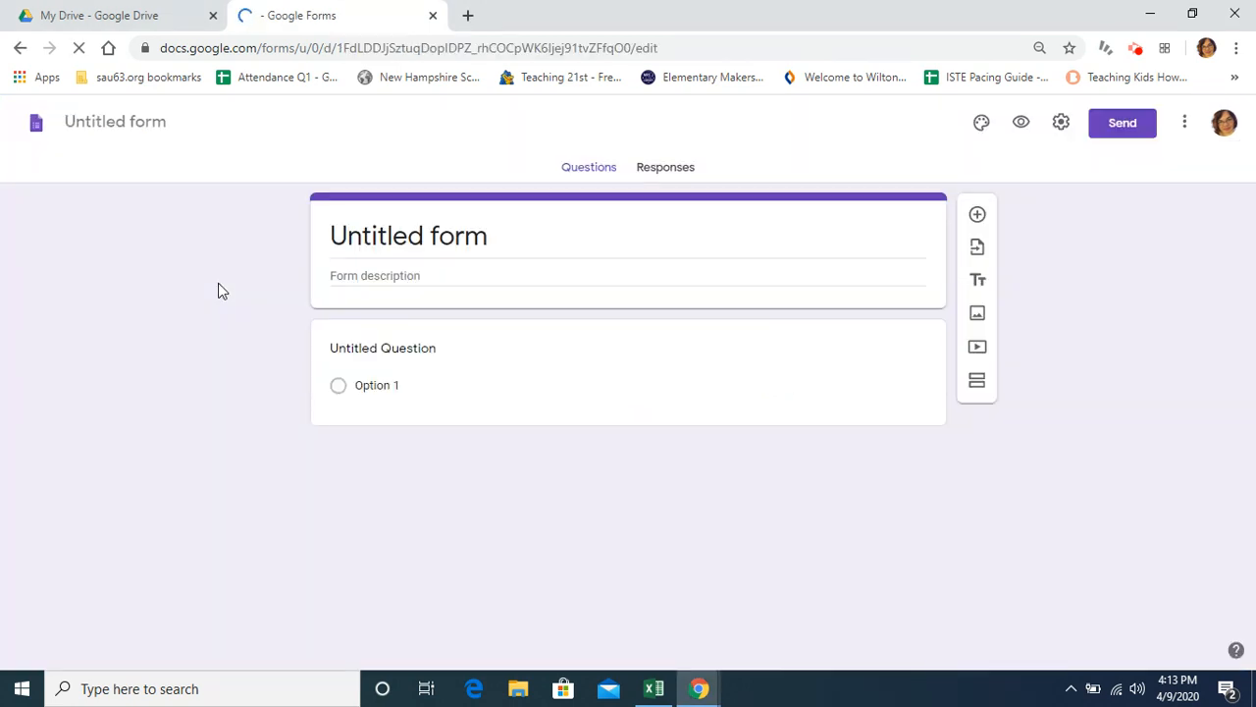
Step: Set the form's title to "What are your favorites?"
click(171, 121)
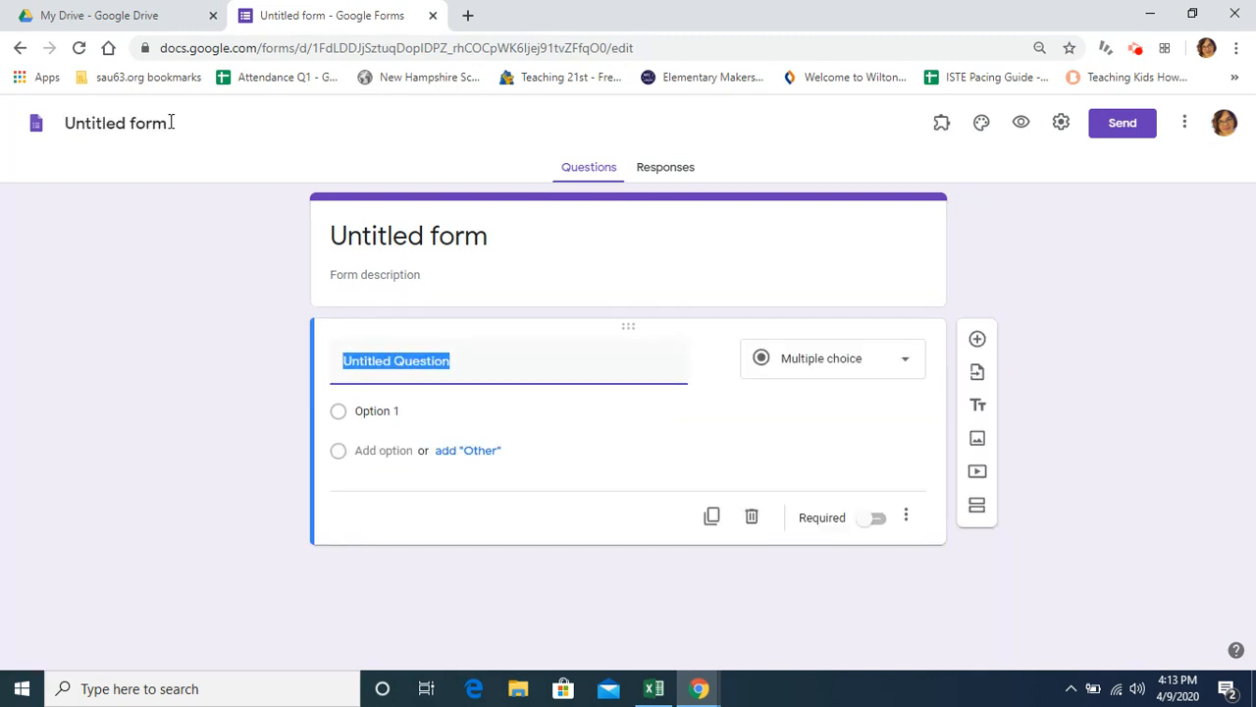
click(483, 240)
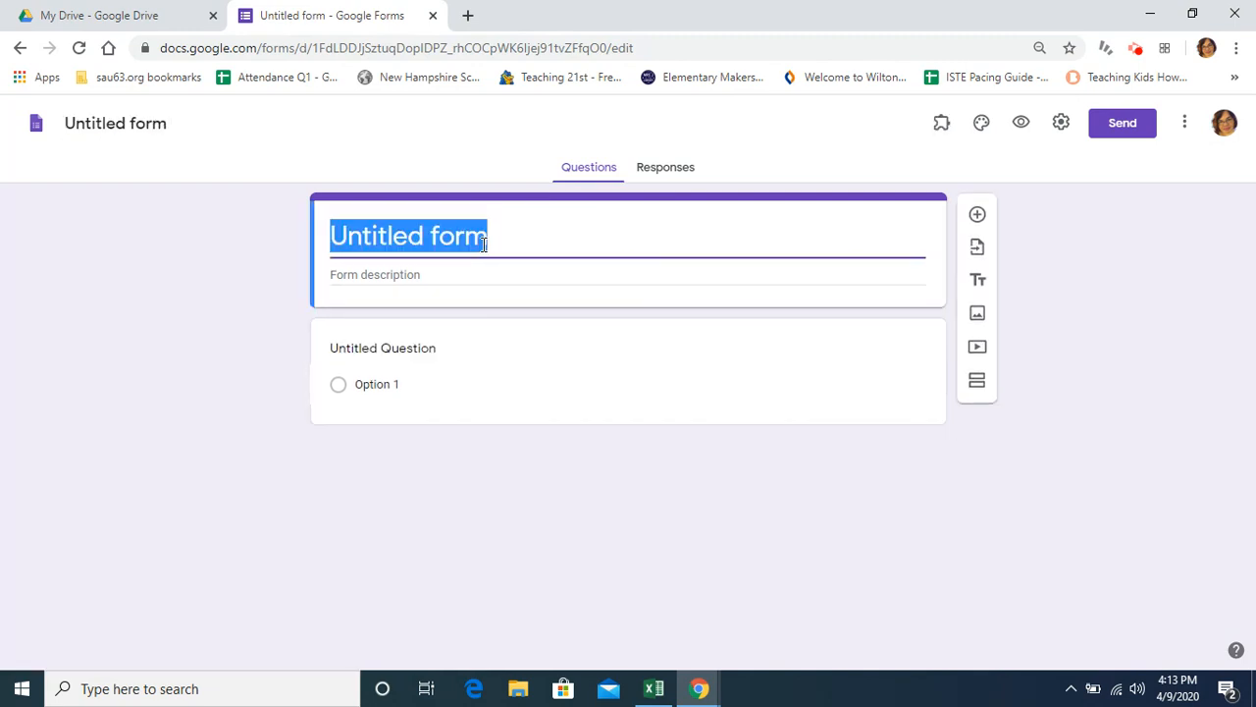
text(What ar)
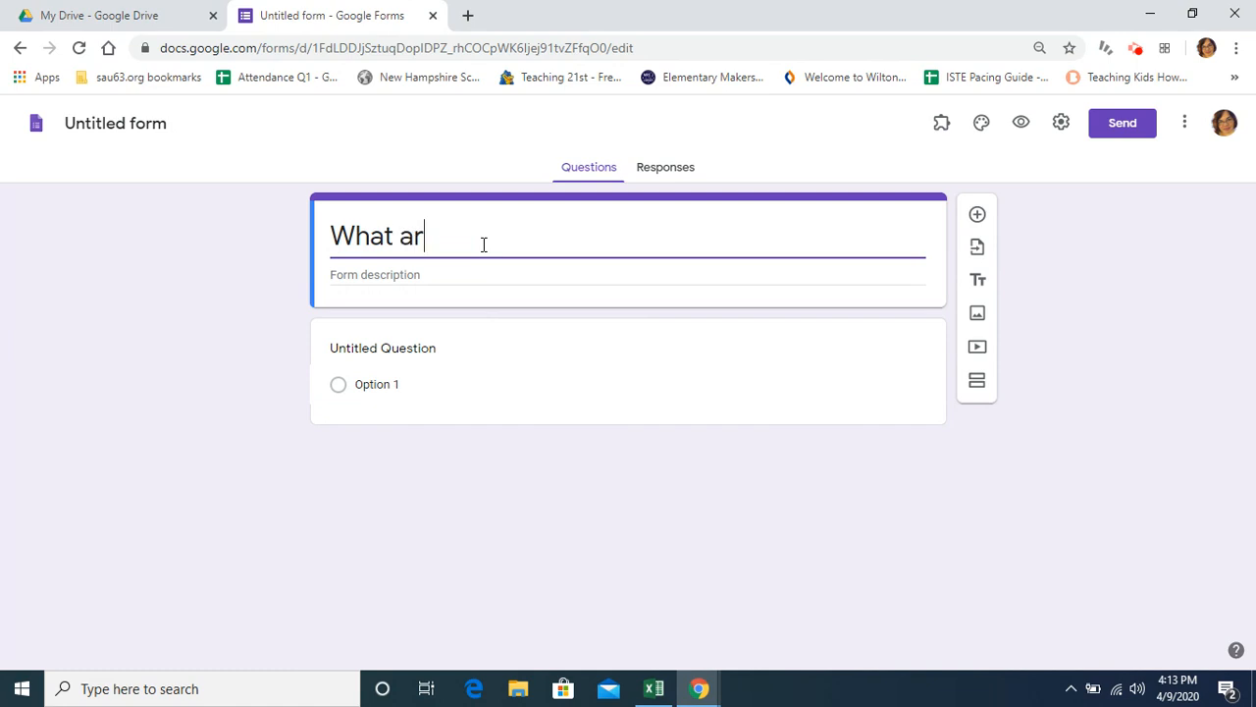
text(e your favorite?)
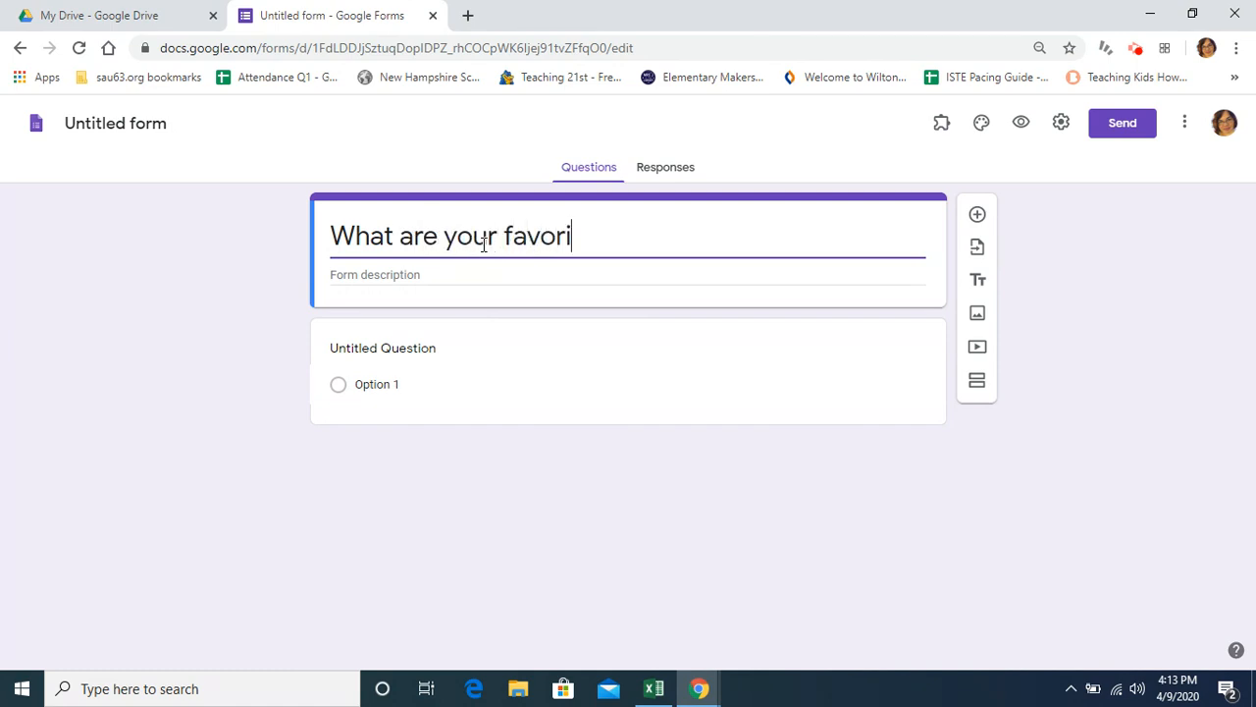
key(BackSpace)
key(BackSpace)
text(s?)
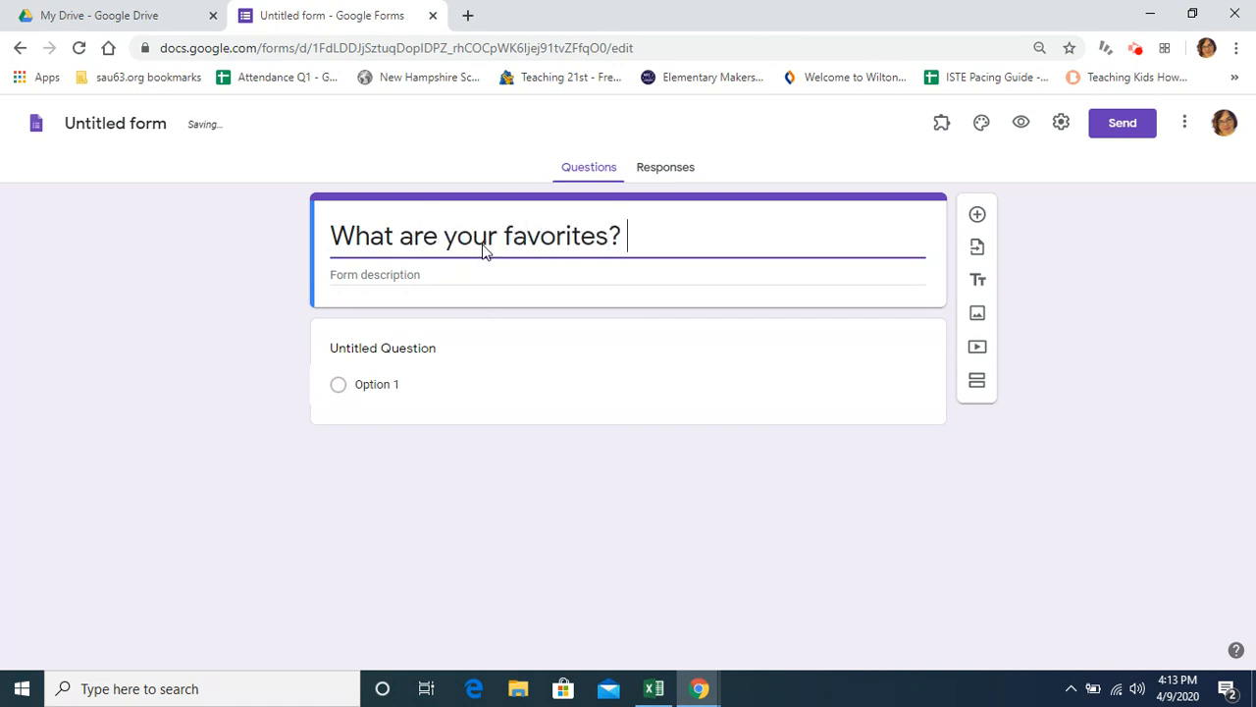
Step: Enter the form description "Answer these questions to tell me which of these choices you prefer"
key(Tab)
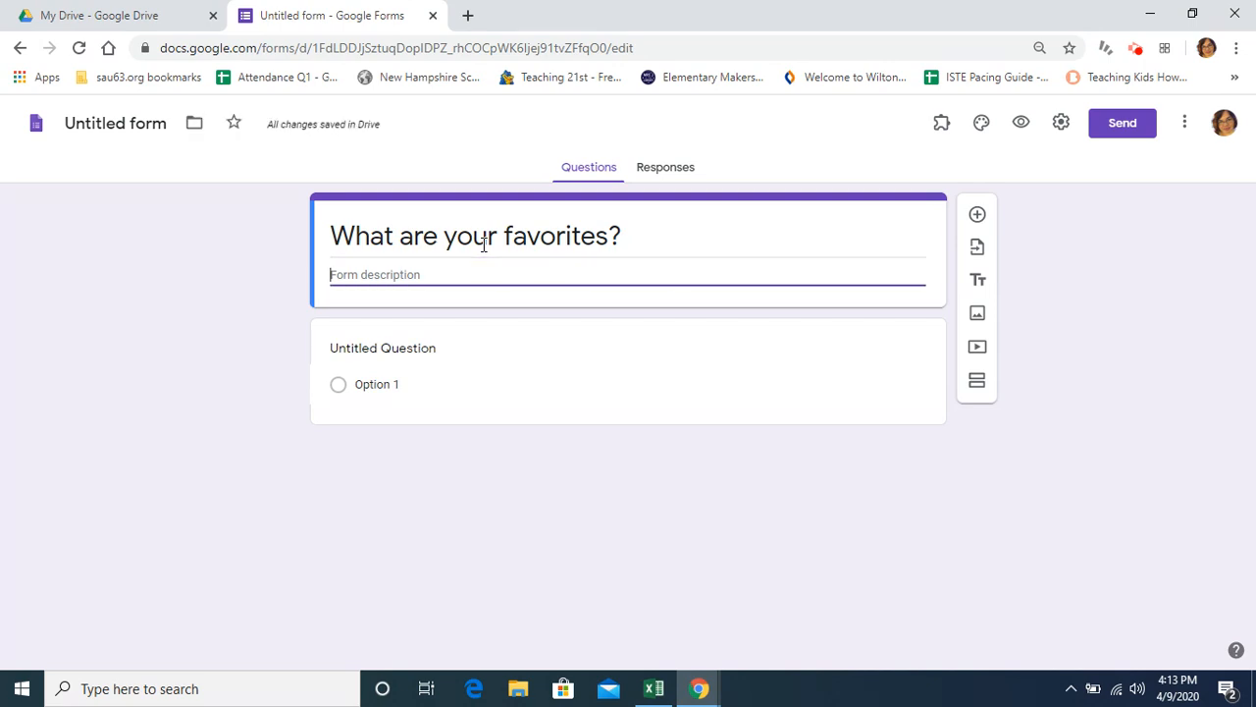
text(Answer these questions to tell)
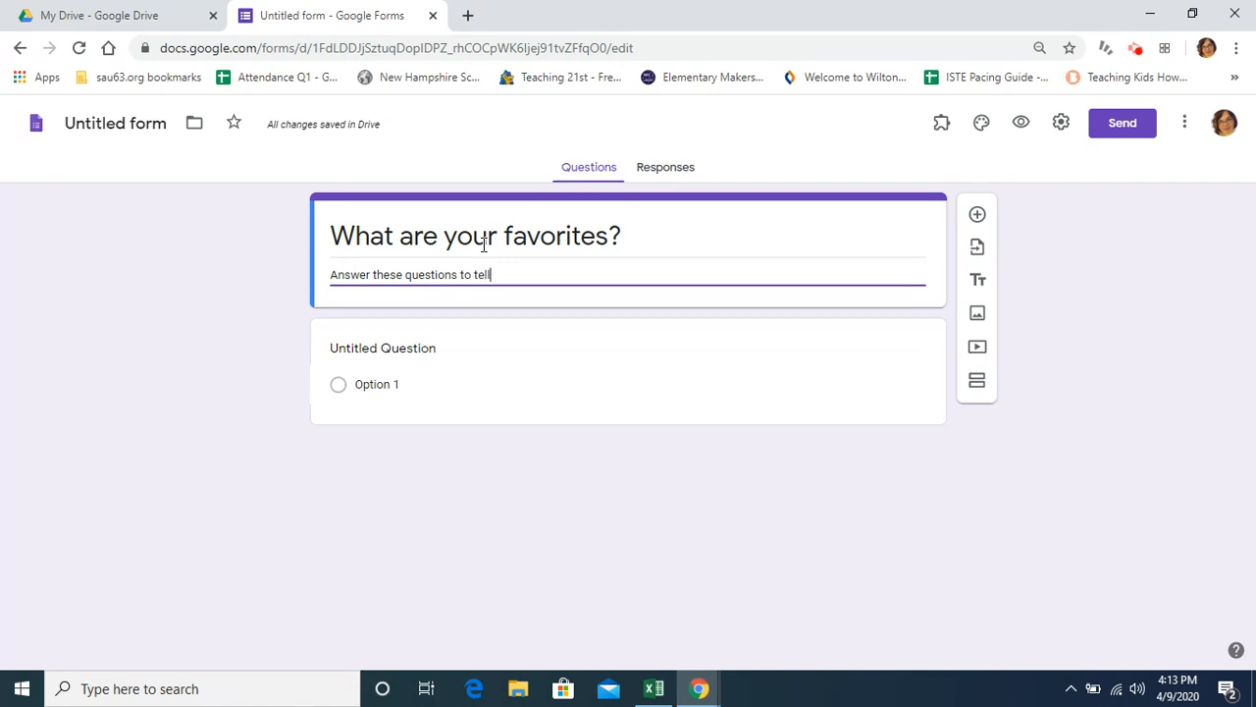
text( me wh)
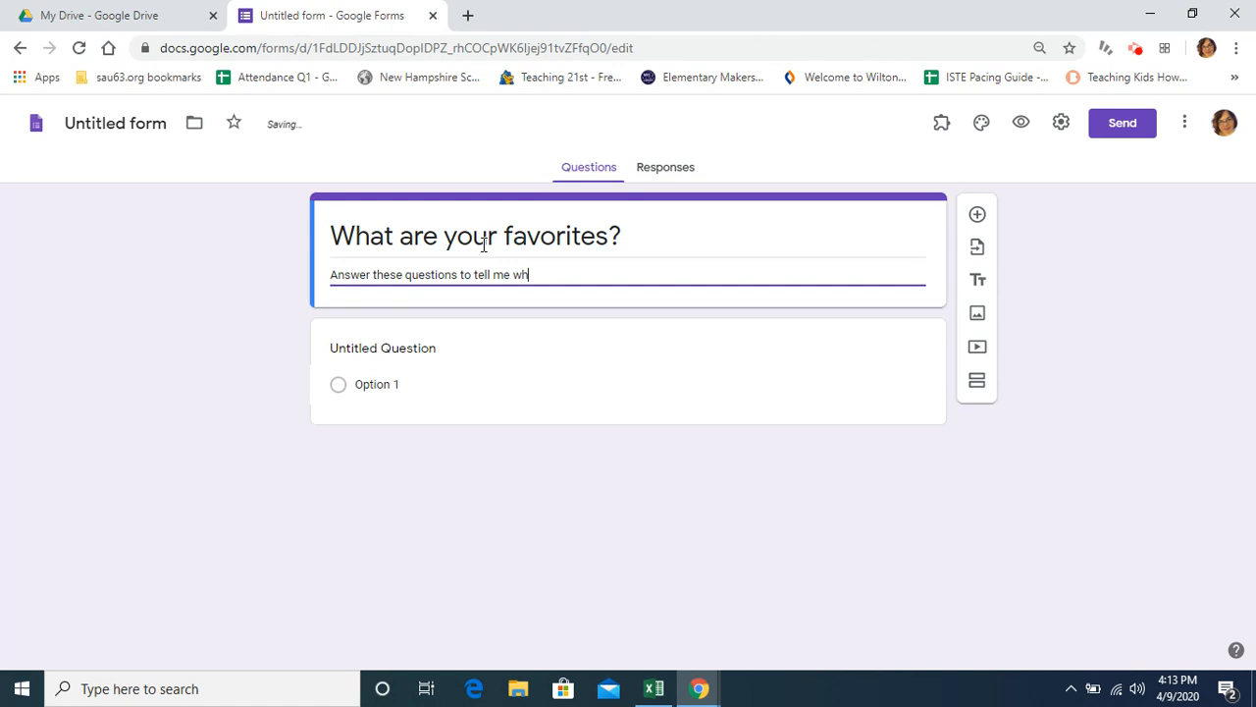
text(aich of these choices you prefer)
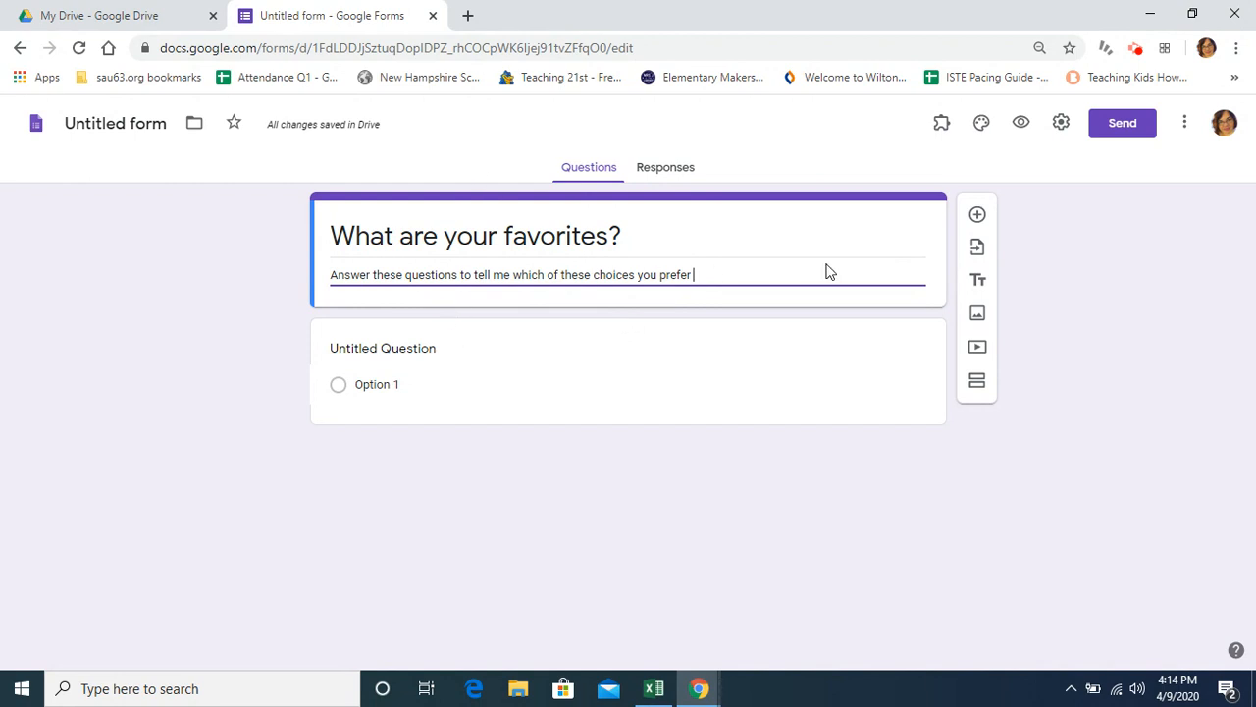
Step: Make the first question a Dropdown and word it "Which of these animals do you prefer?"
click(462, 354)
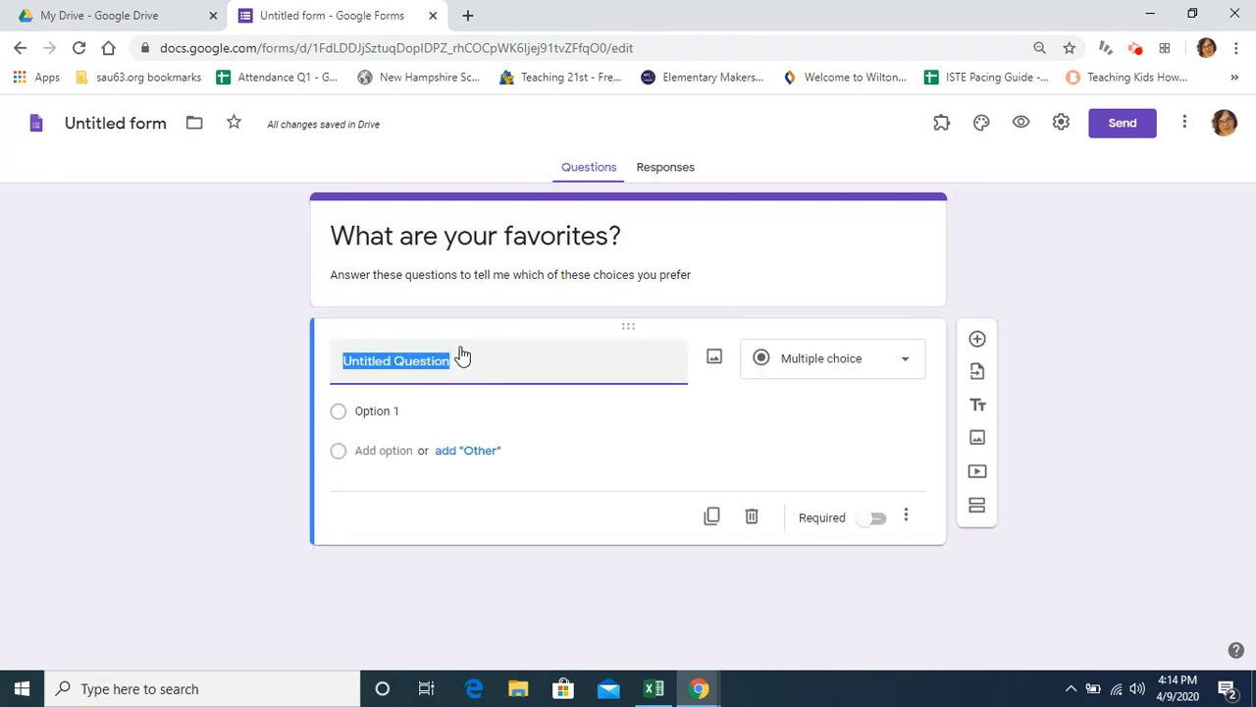
click(900, 372)
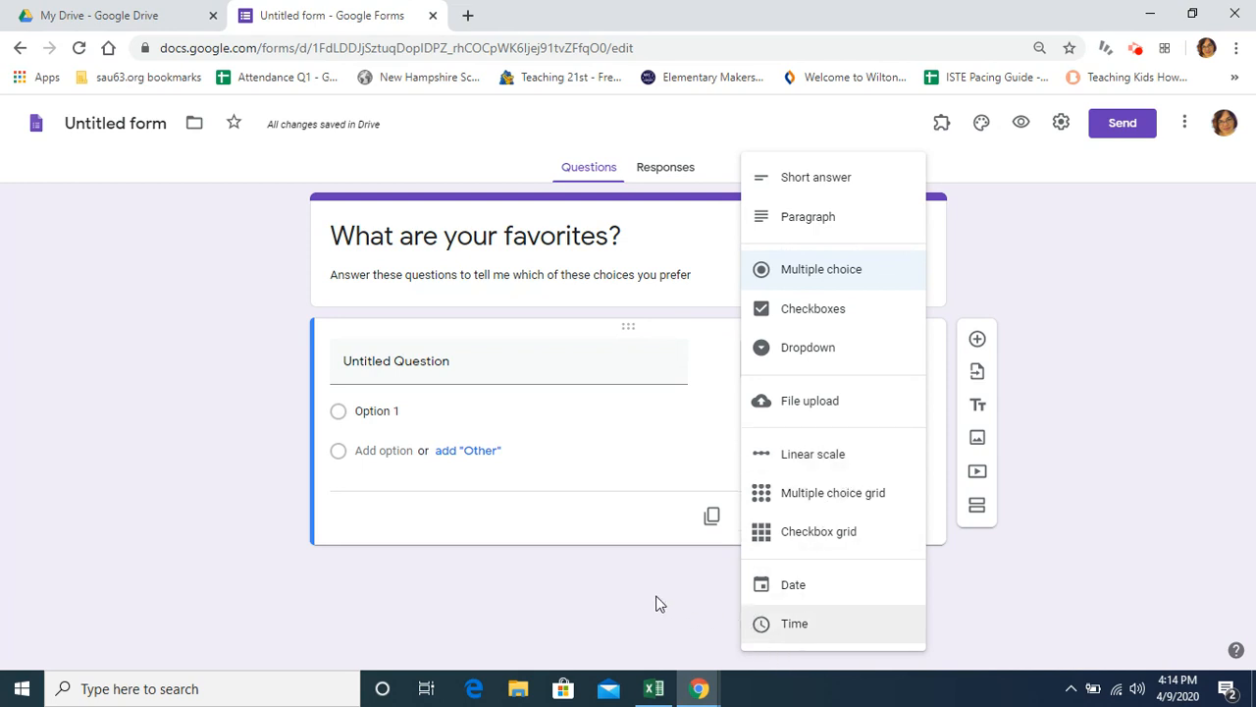
click(834, 361)
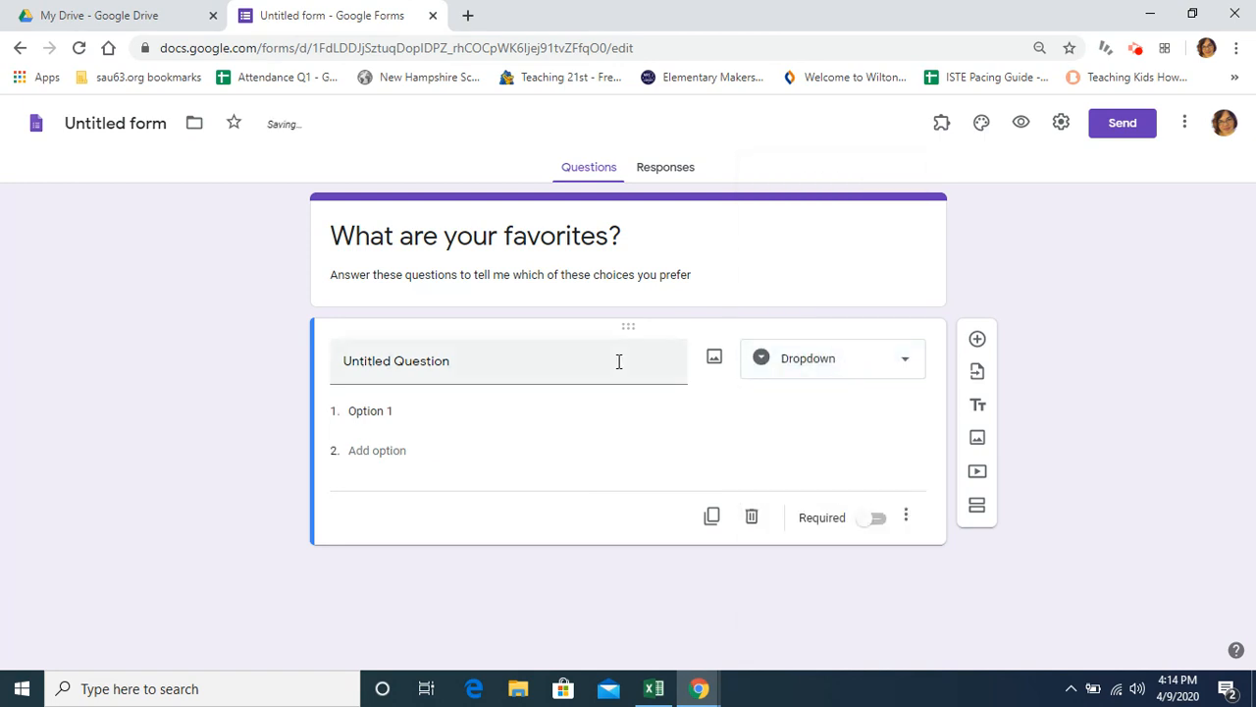
click(557, 367)
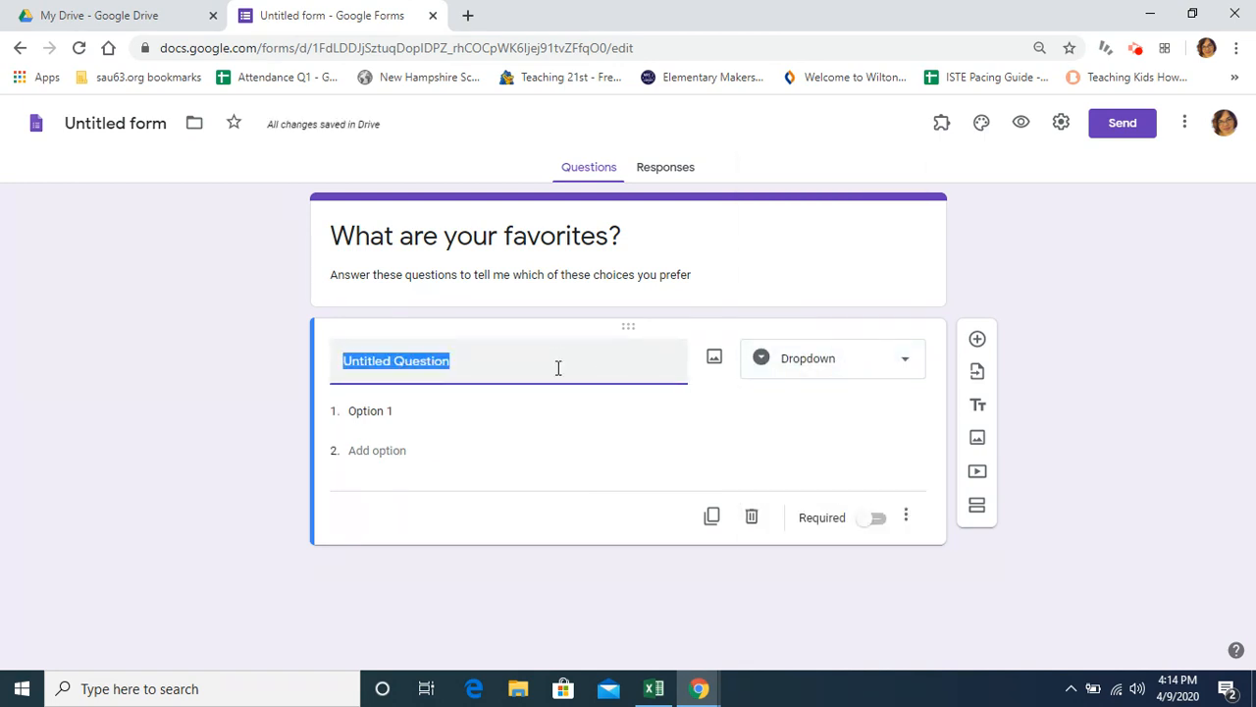
text(Which)
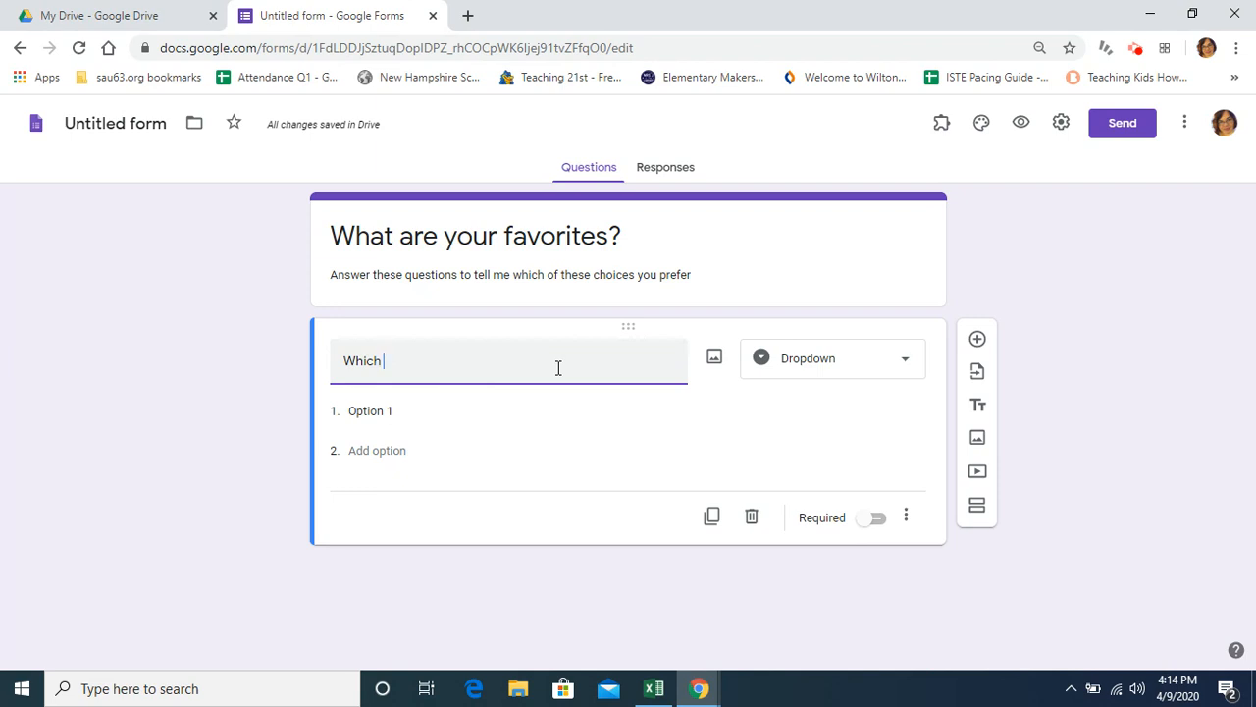
text( of these ani)
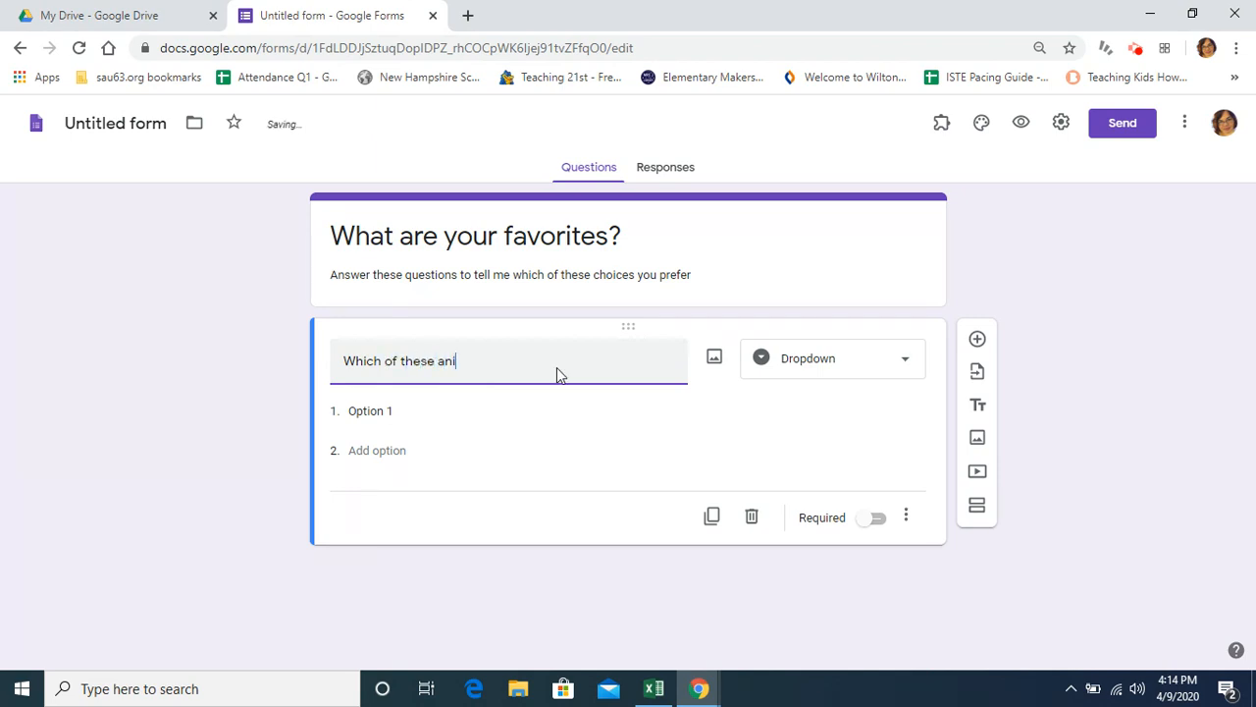
text(mals do you p)
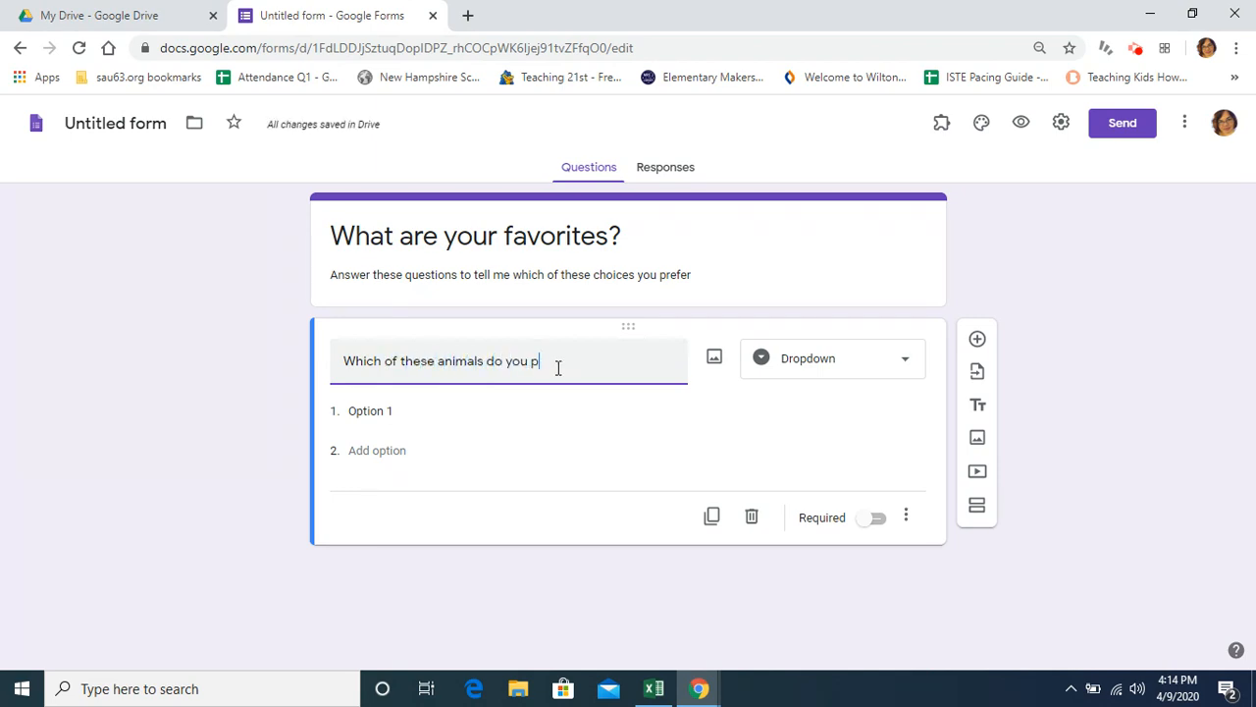
text(refer?)
Step: Enter Giraffe, Tiger, Elephant and Gorilla as the animal question's options and make the question required
click(519, 406)
text(Gi)
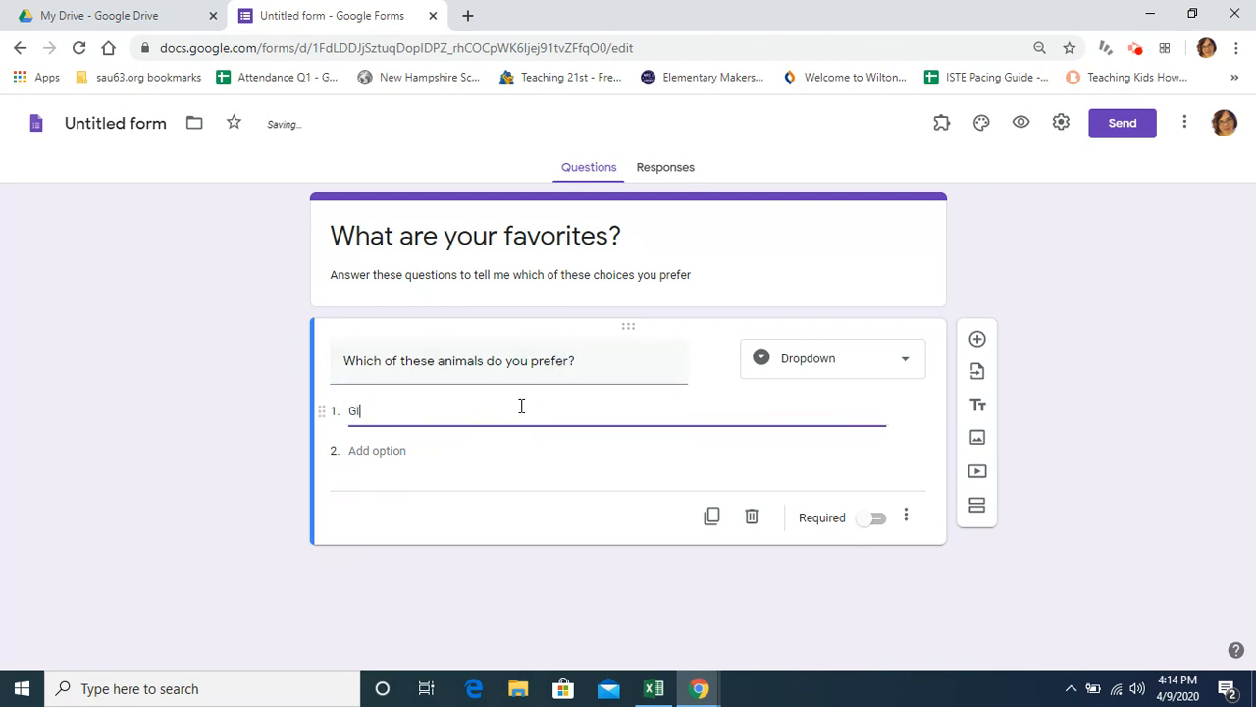
text(raffe)
key(Return)
text(Tige)
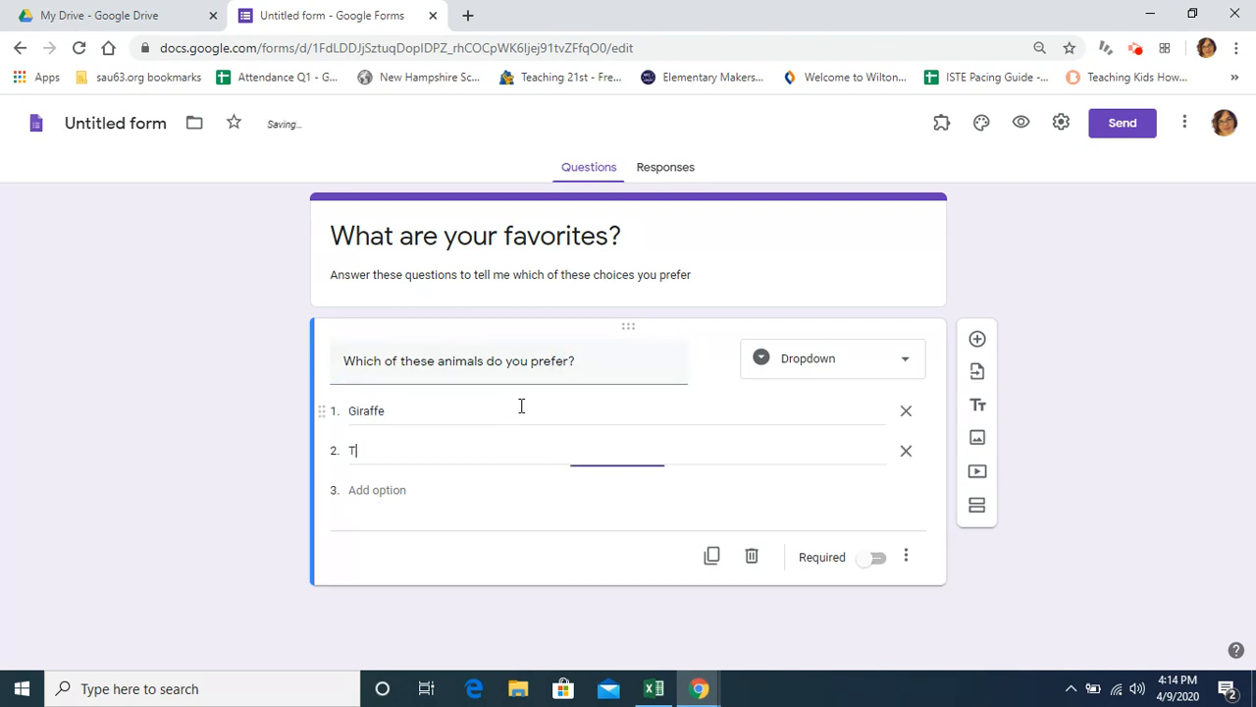
key(Tab)
key(Tab)
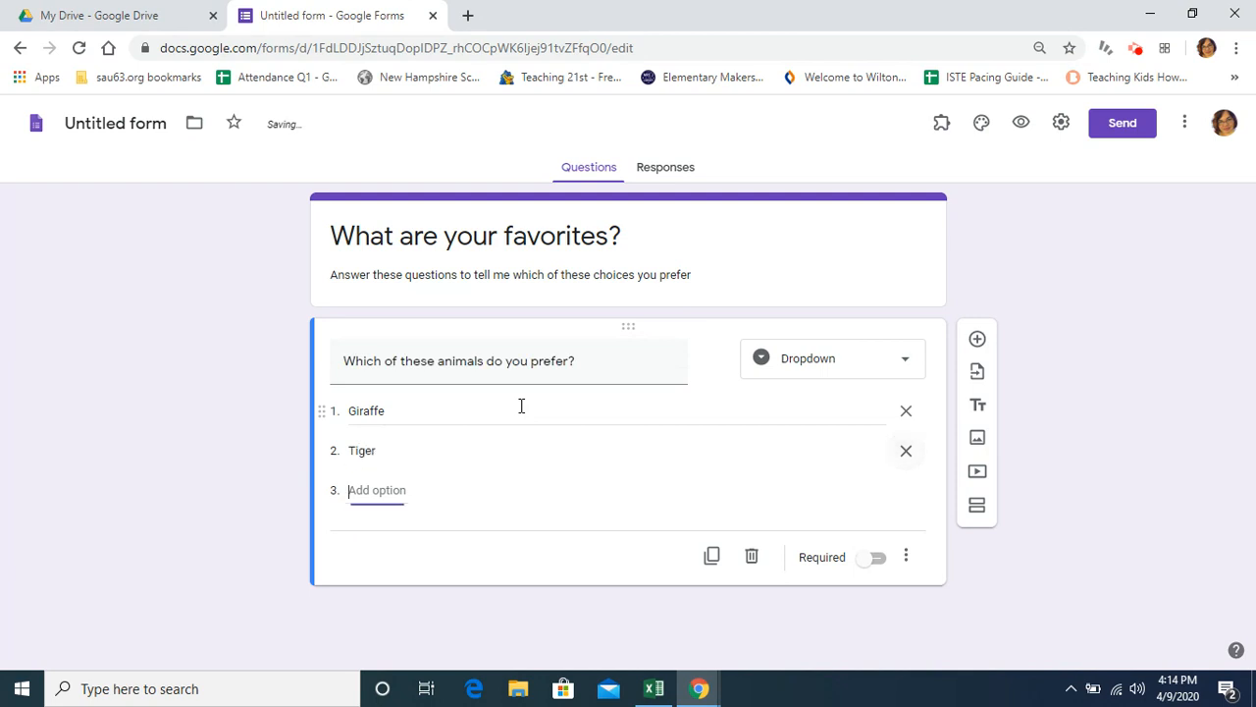
text(Elephant)
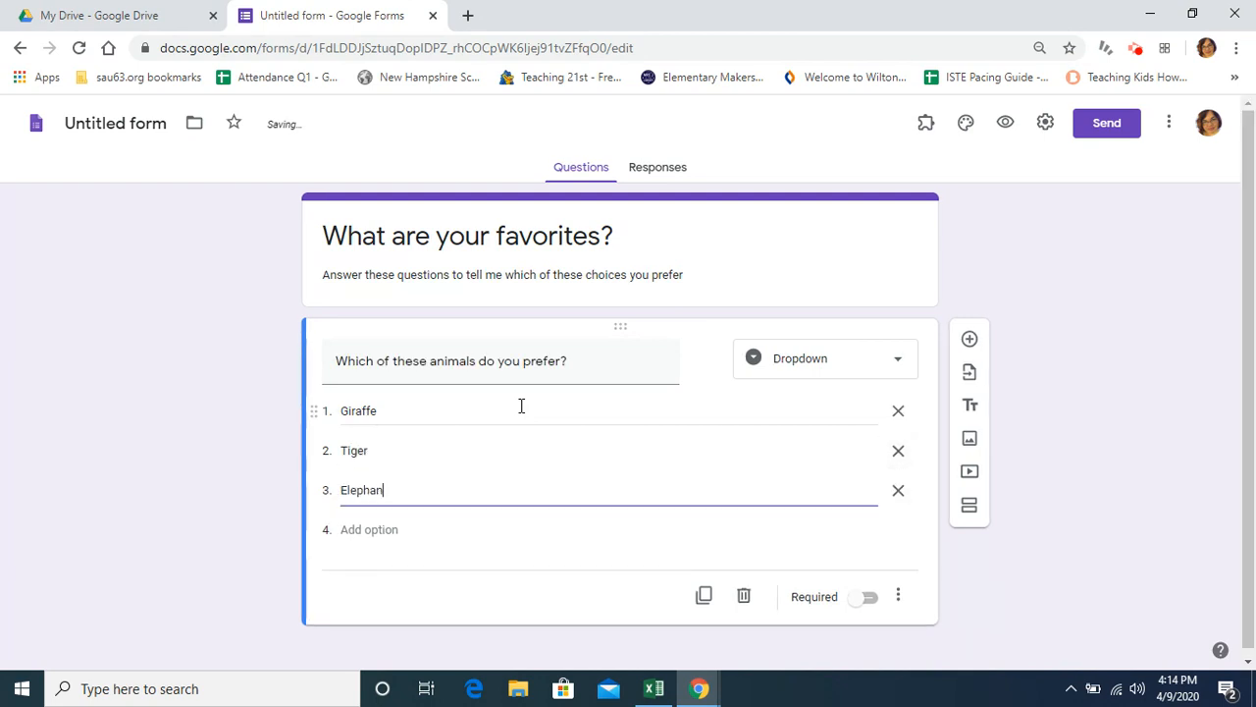
key(Tab)
key(Tab)
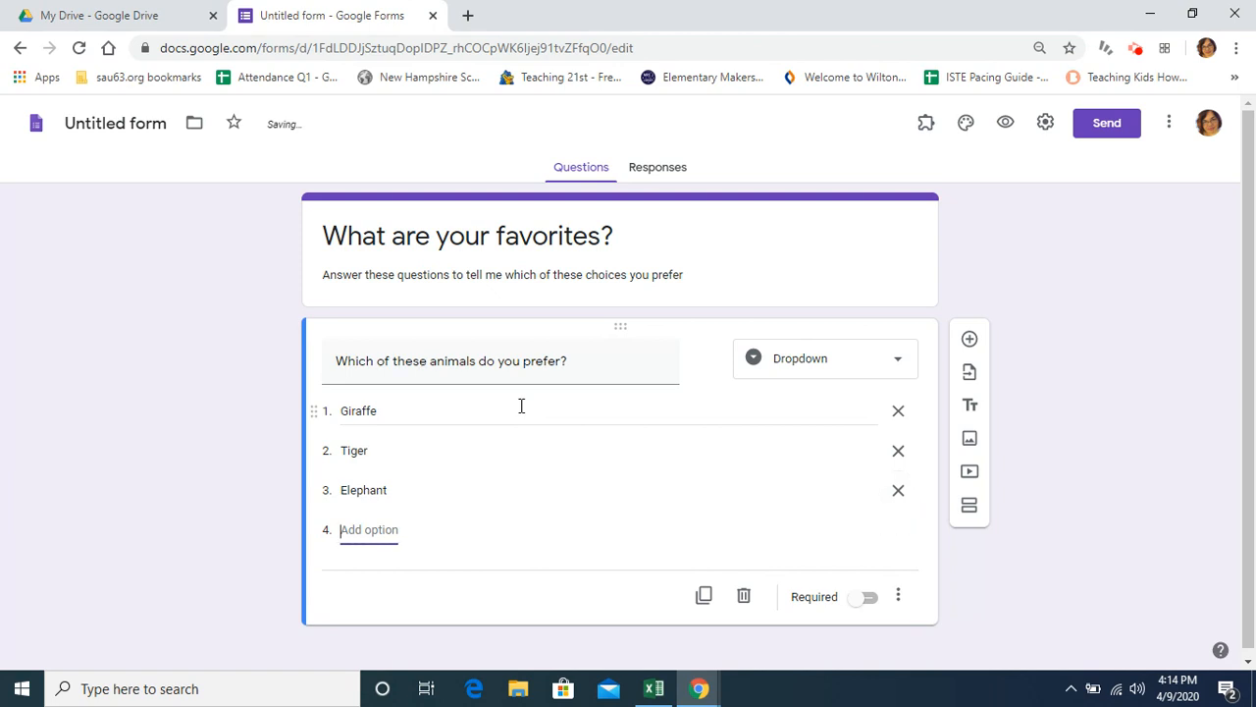
text(Gorilla)
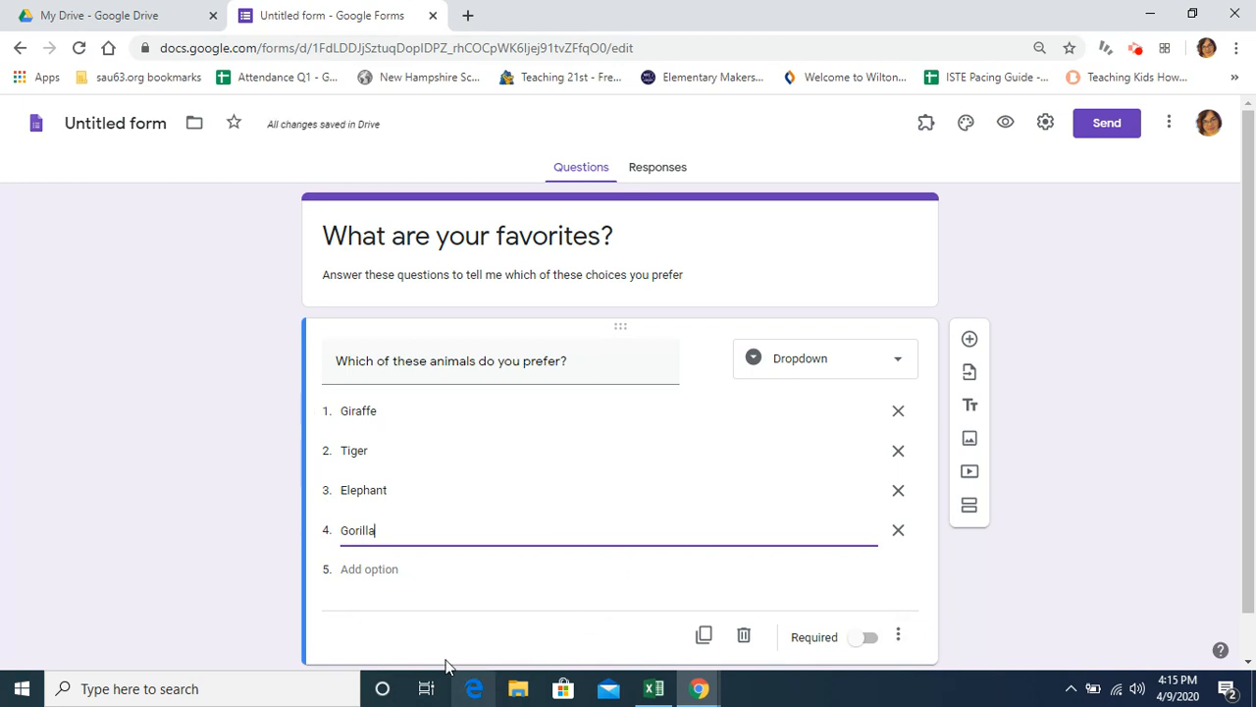
click(864, 638)
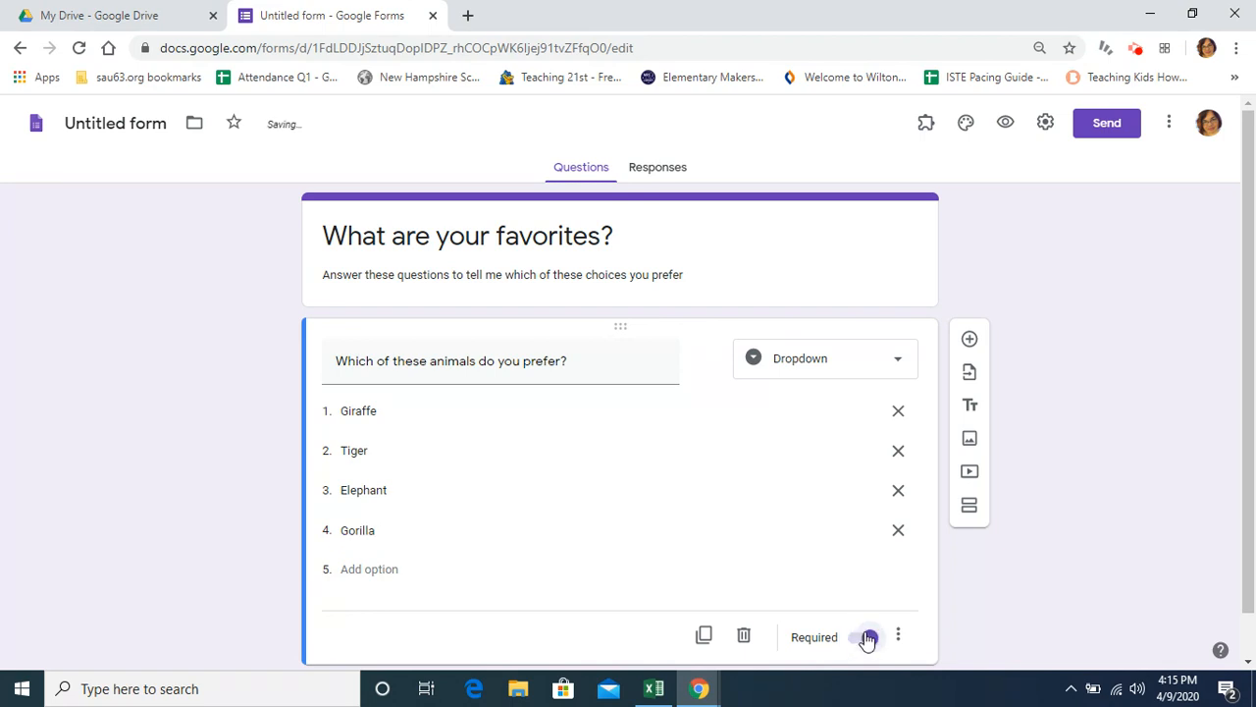
Step: Add a second question worded "Which flavors do you like?" and set its type to Checkboxes
scroll(1248, 491, down, 1)
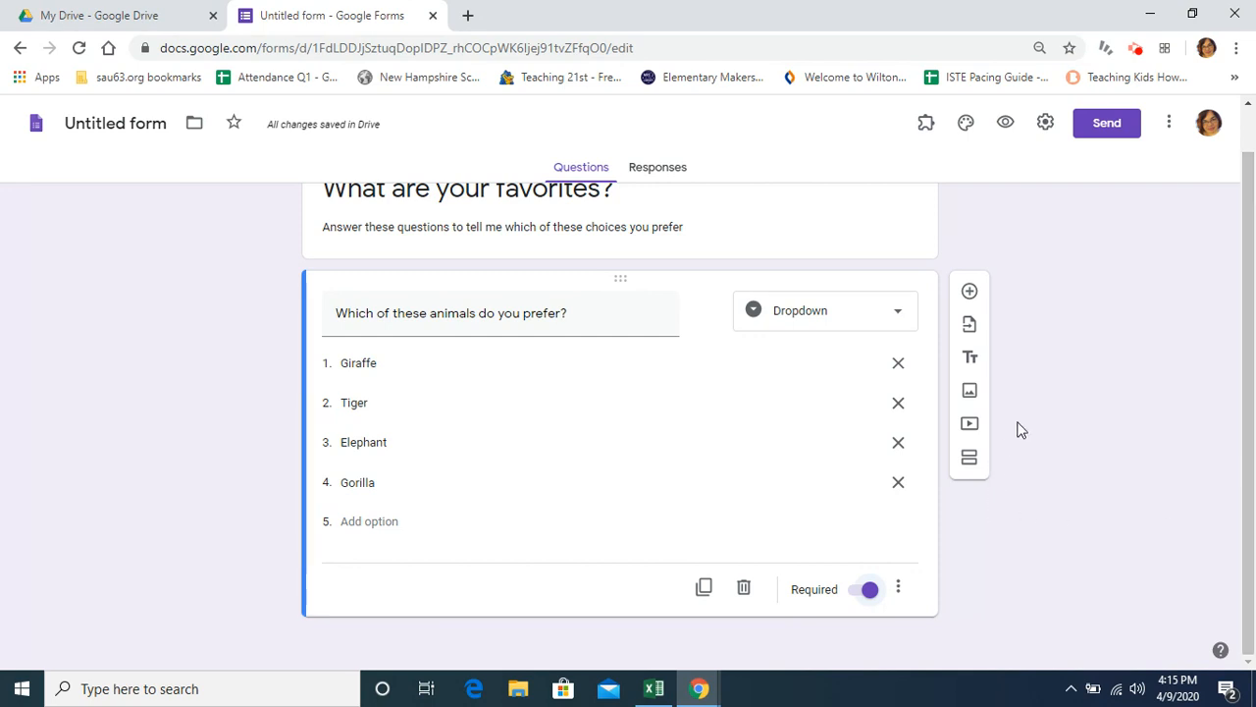
click(971, 290)
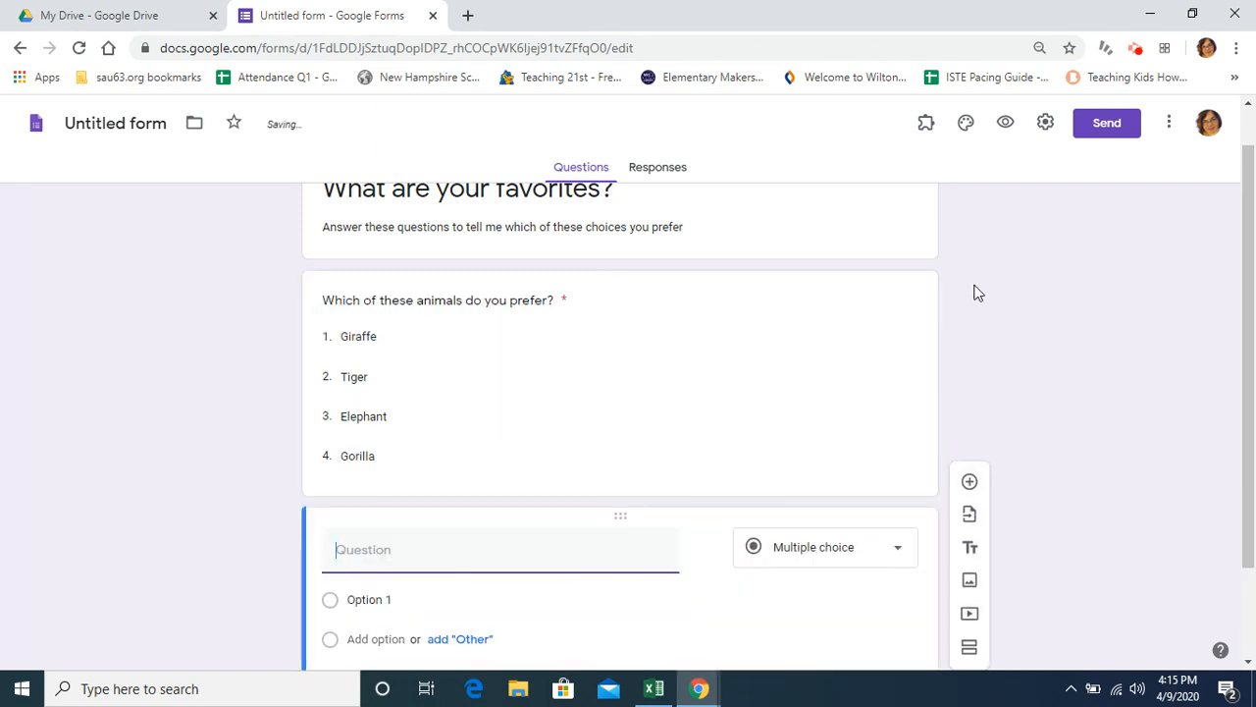
text(W)
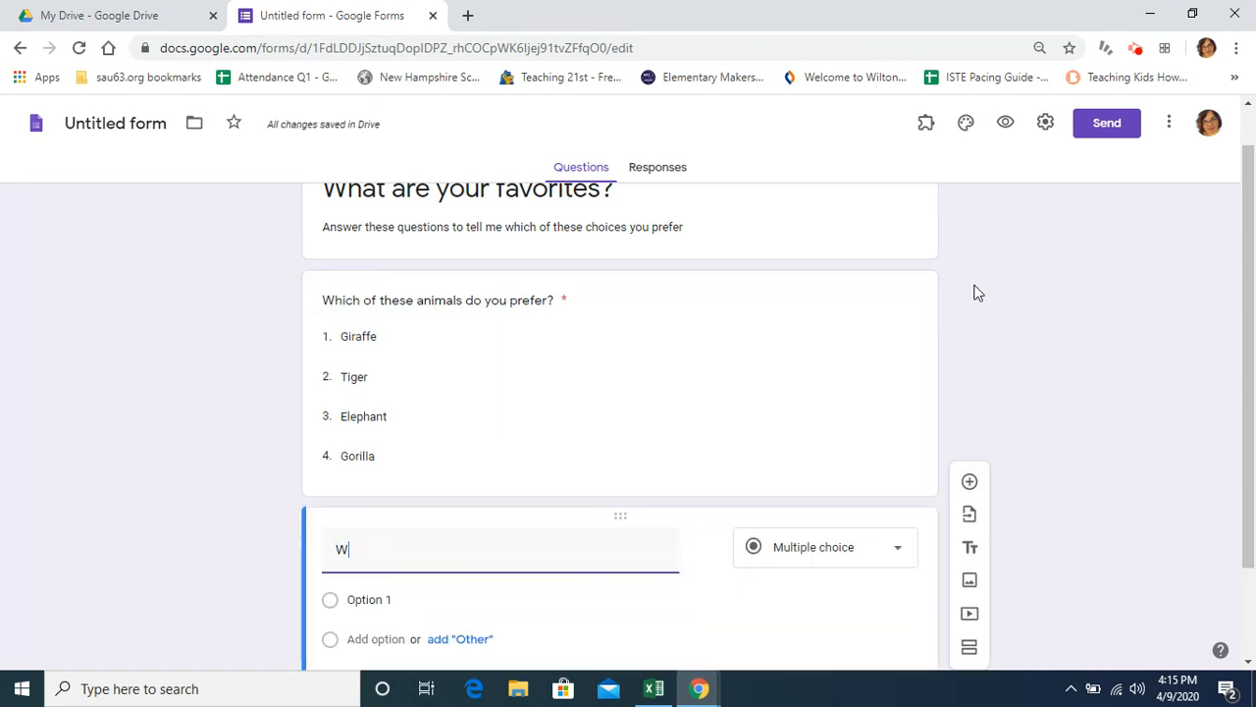
text(hich fl)
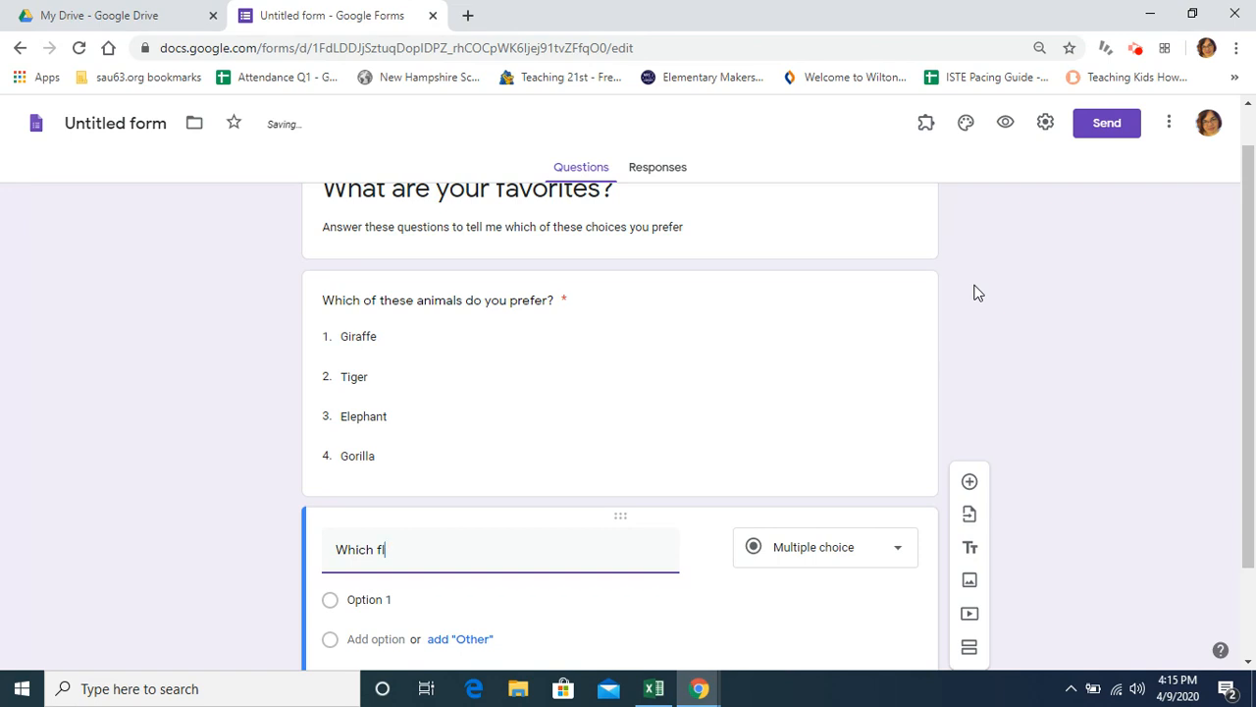
text(avor)
text( wh)
key(BackSpace)
text(o)
key(BackSpace)
key(BackSpace)
key(BackSpace)
text(s do )
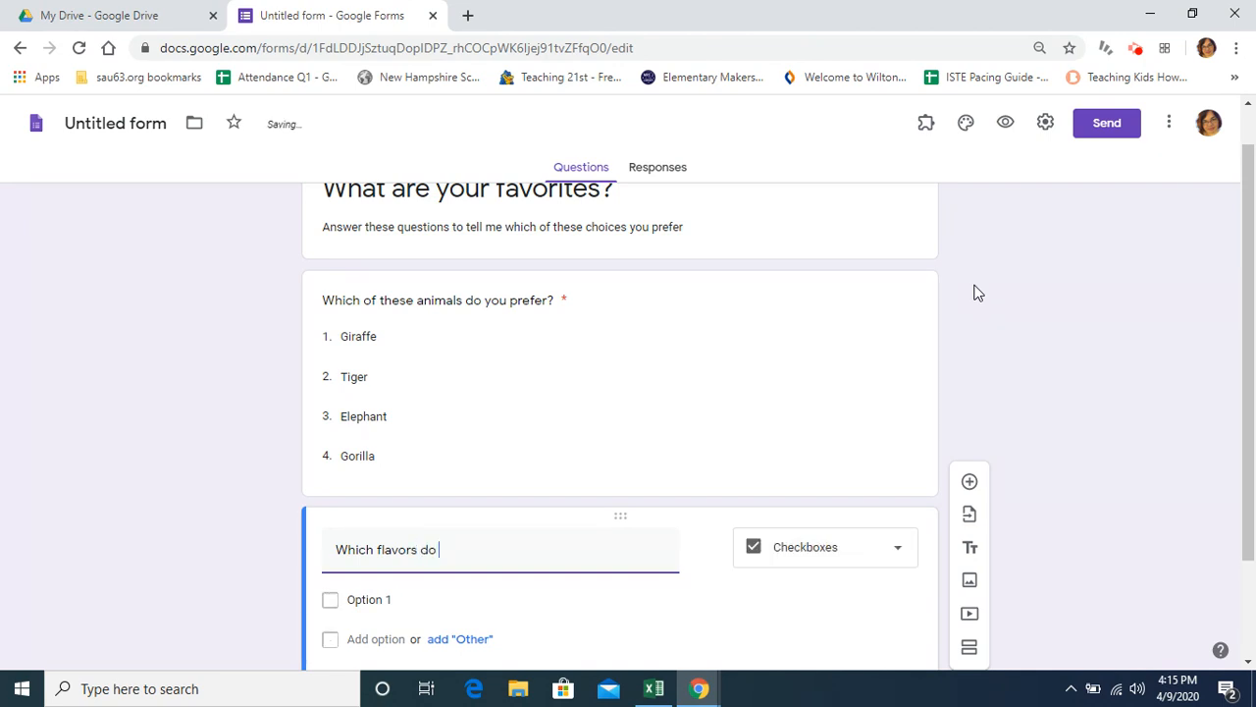
text(you like?)
click(855, 560)
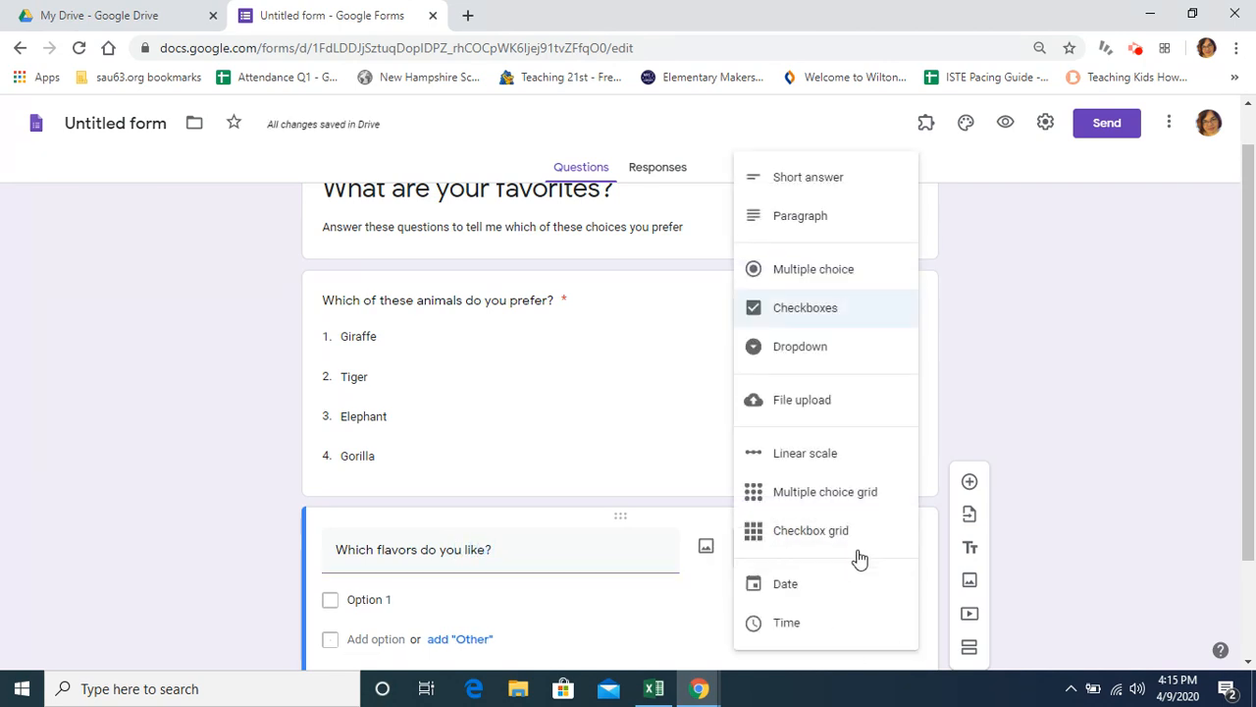
click(841, 307)
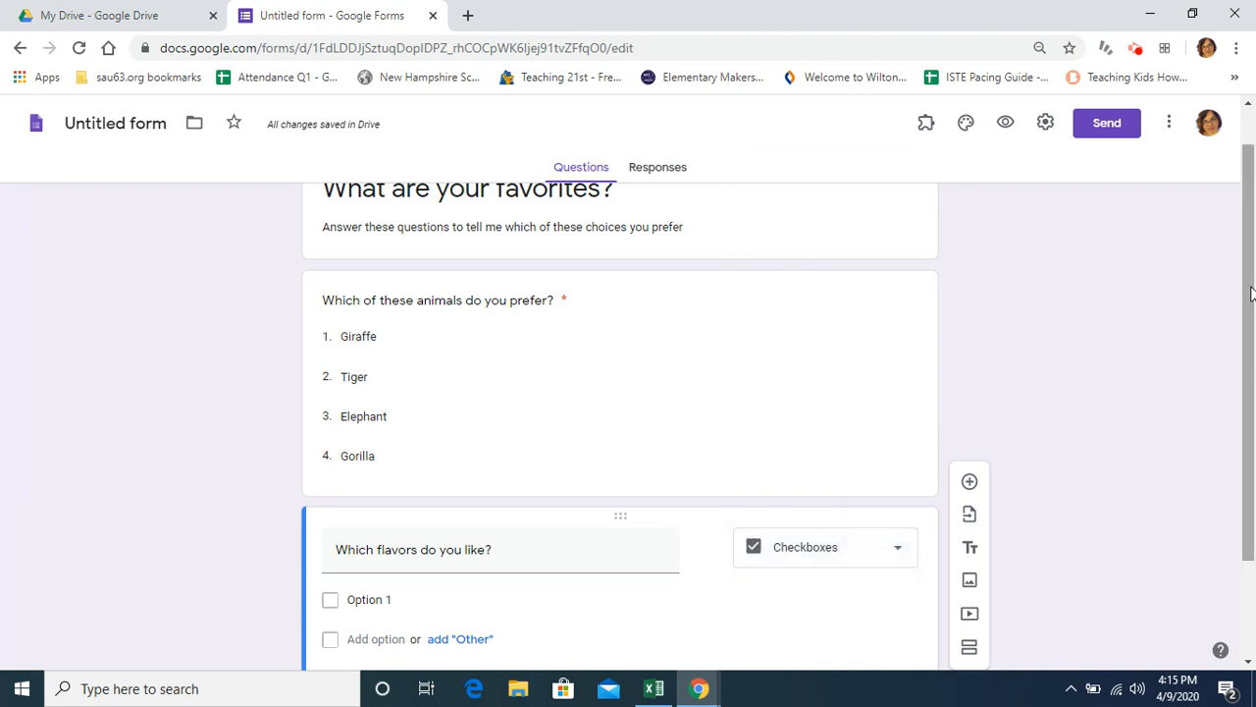
Step: Enter Vanilla, Chocolate and Mint Chip as the first three options of the flavors question
scroll(1246, 442, down, 2)
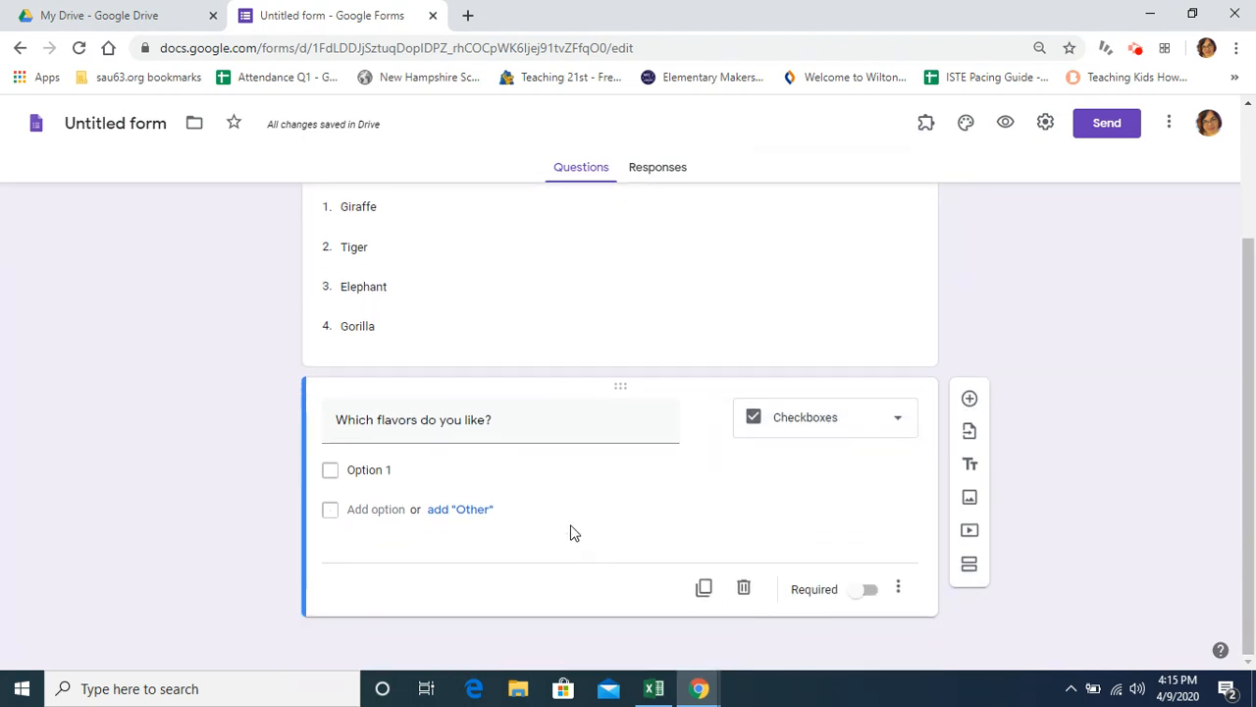
click(400, 467)
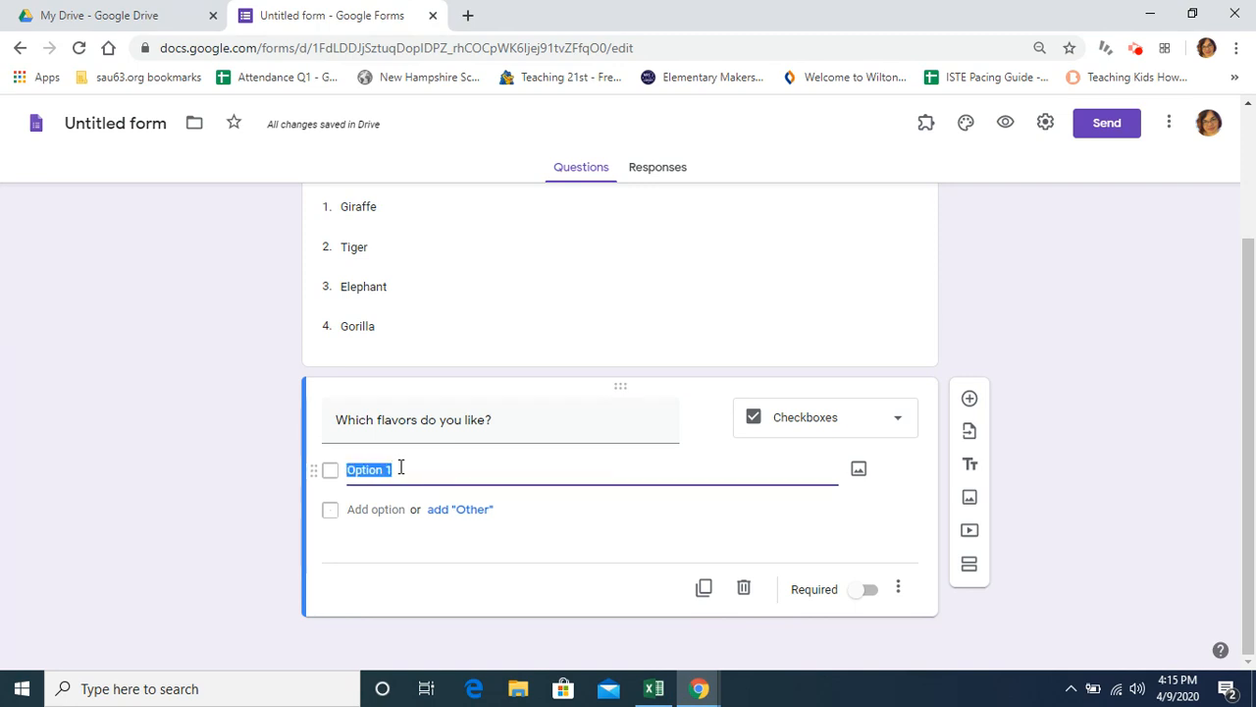
text(Vanilla)
key(Tab)
key(Tab)
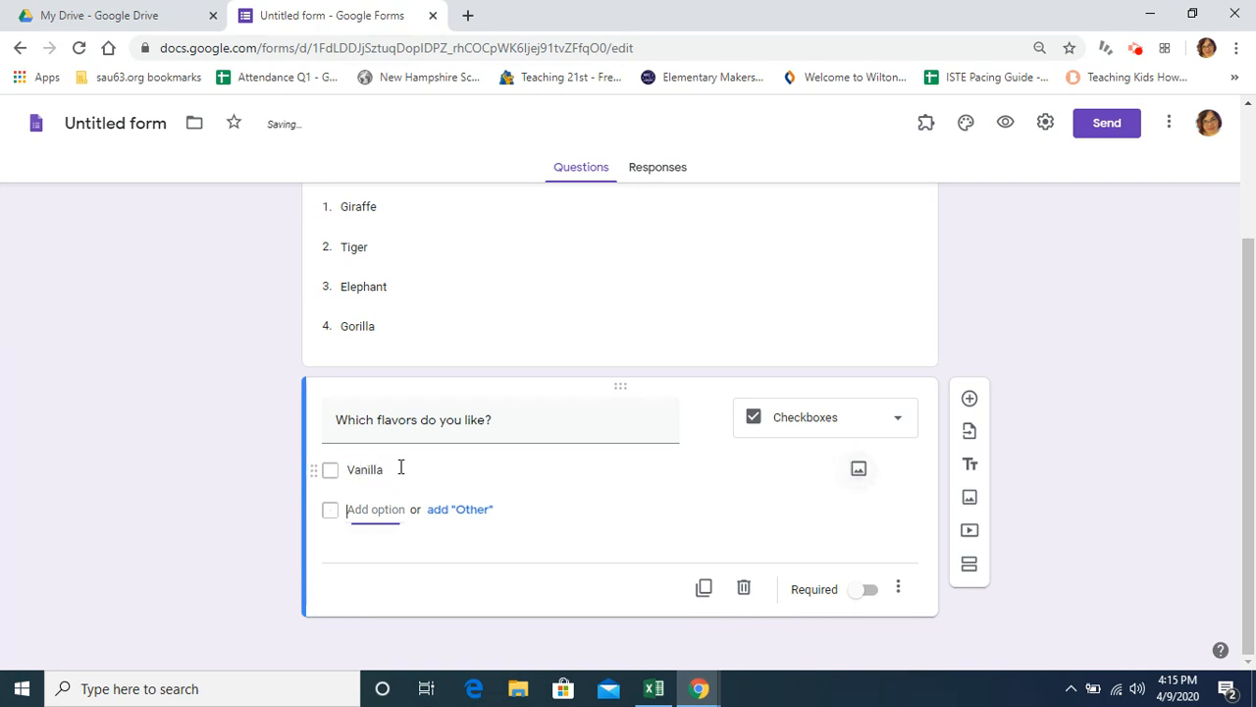
text(Chocolate)
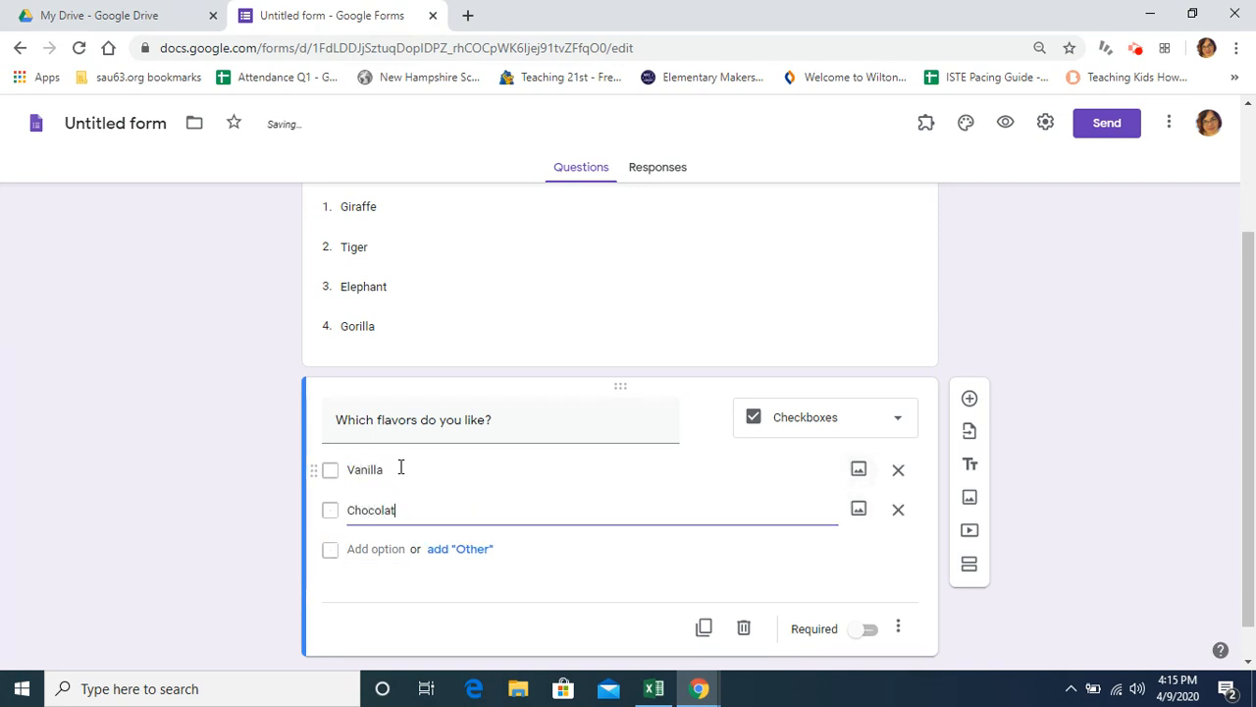
key(Tab)
key(Tab)
key(Tab)
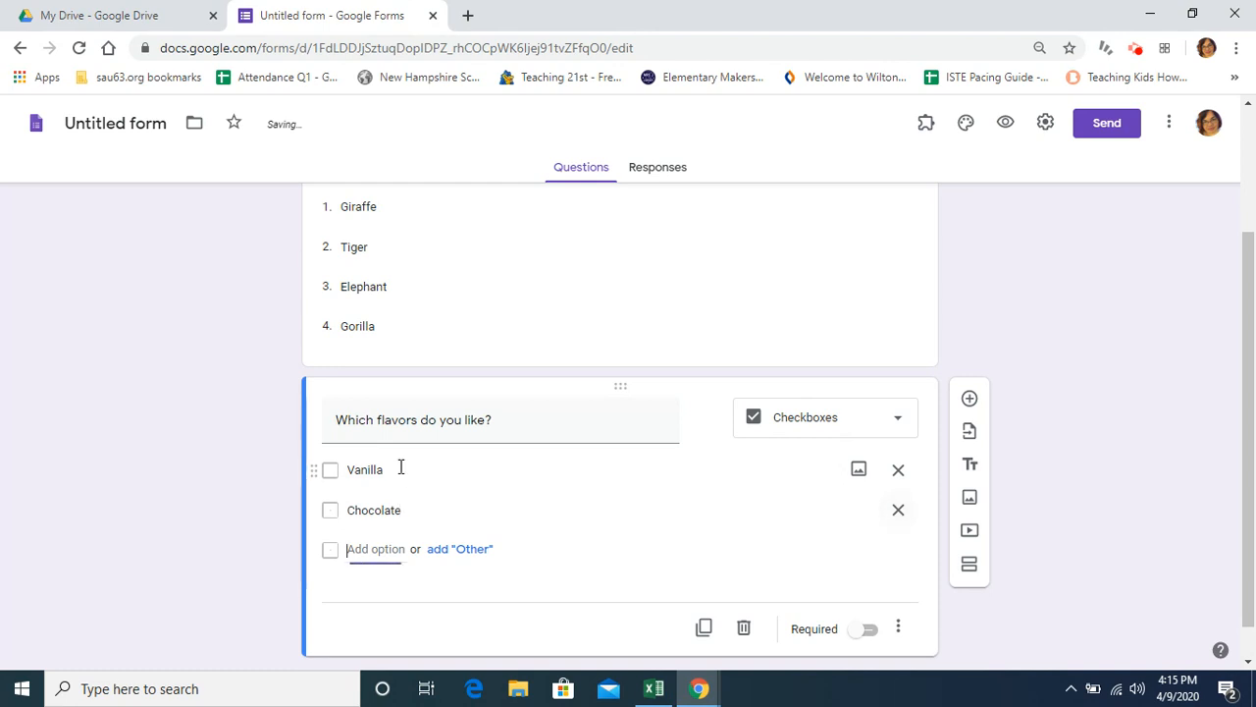
text(Mint Chip)
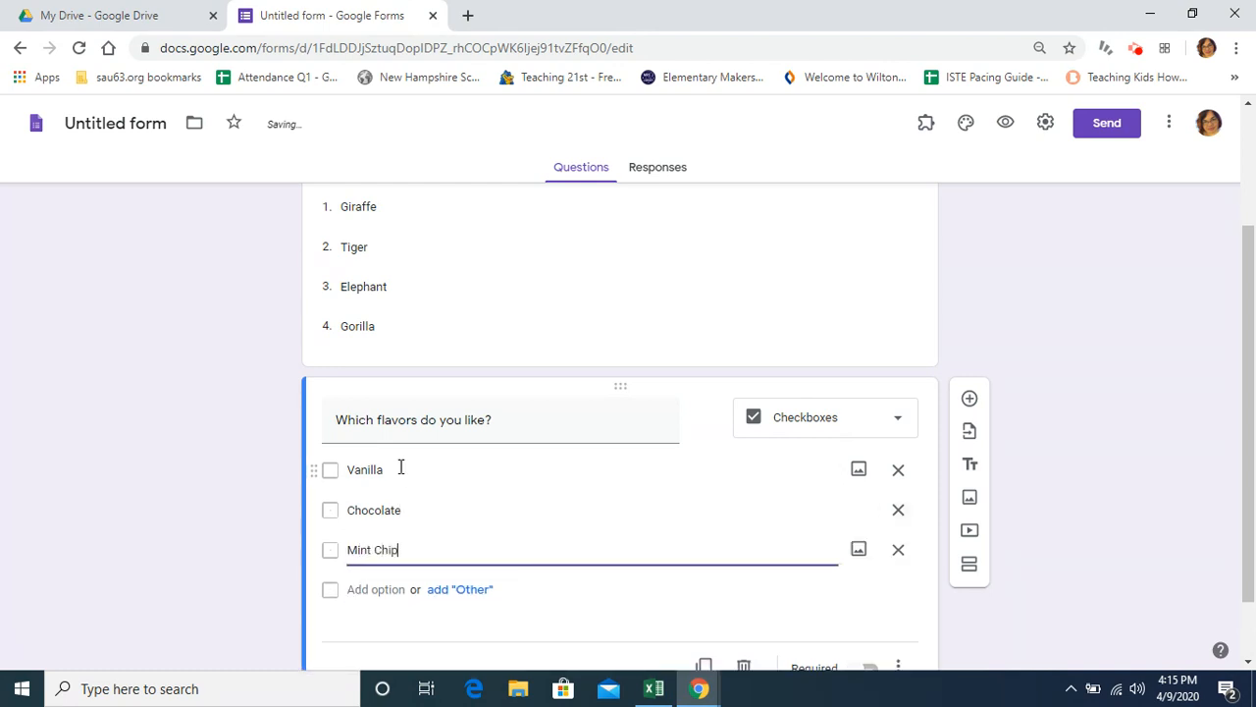
Step: Add Coffee and Cookie Dough as further flavor options and make the flavors question required
key(Tab)
key(Tab)
key(Tab)
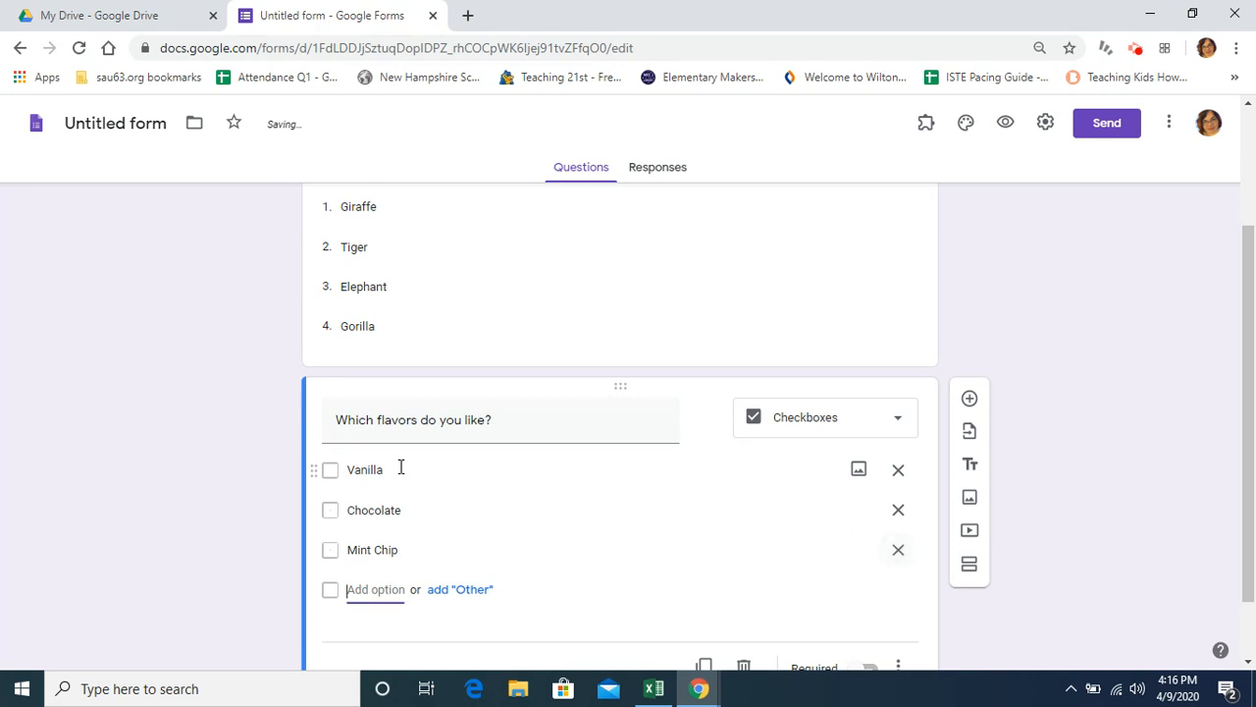
text(Coffee)
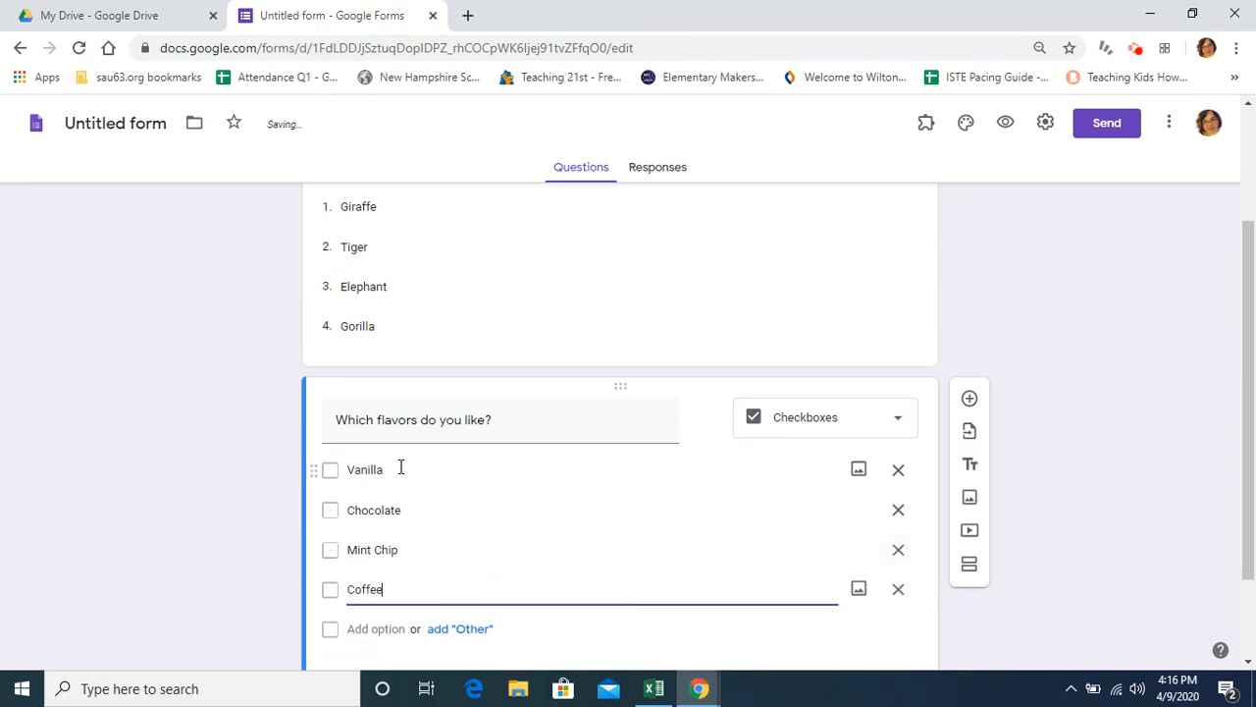
key(Tab)
key(Tab)
key(Tab)
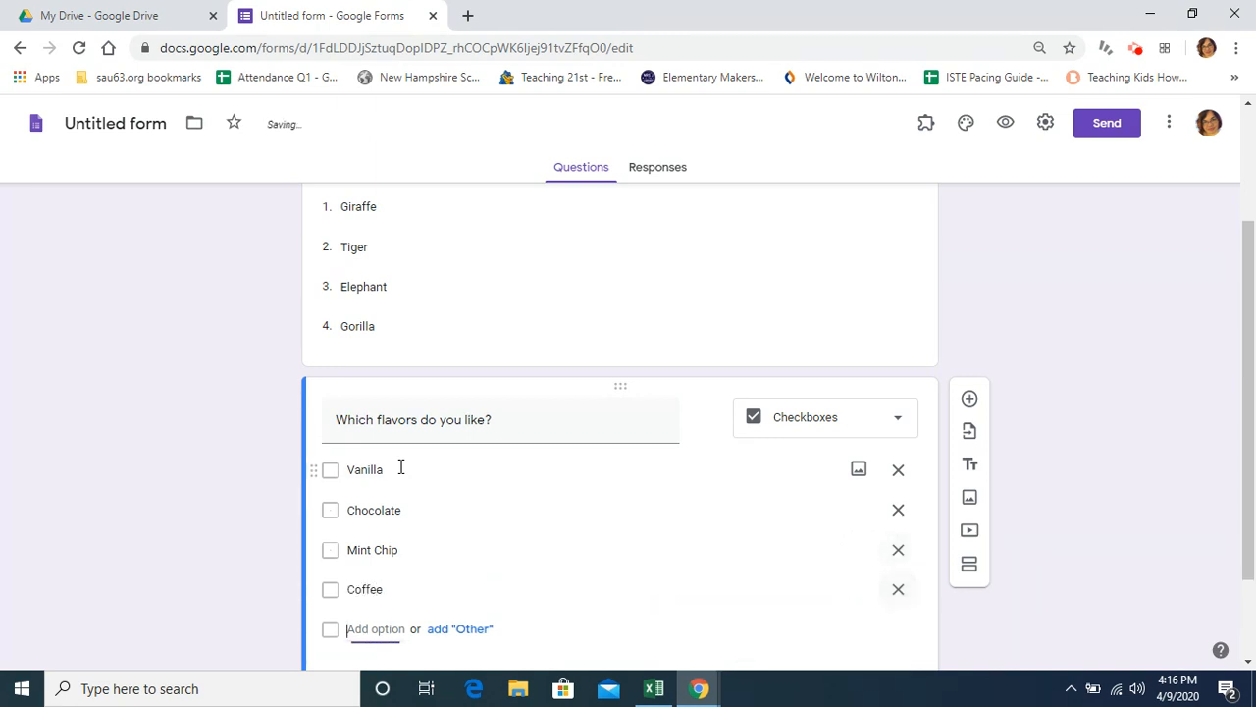
text(Cookie Dough)
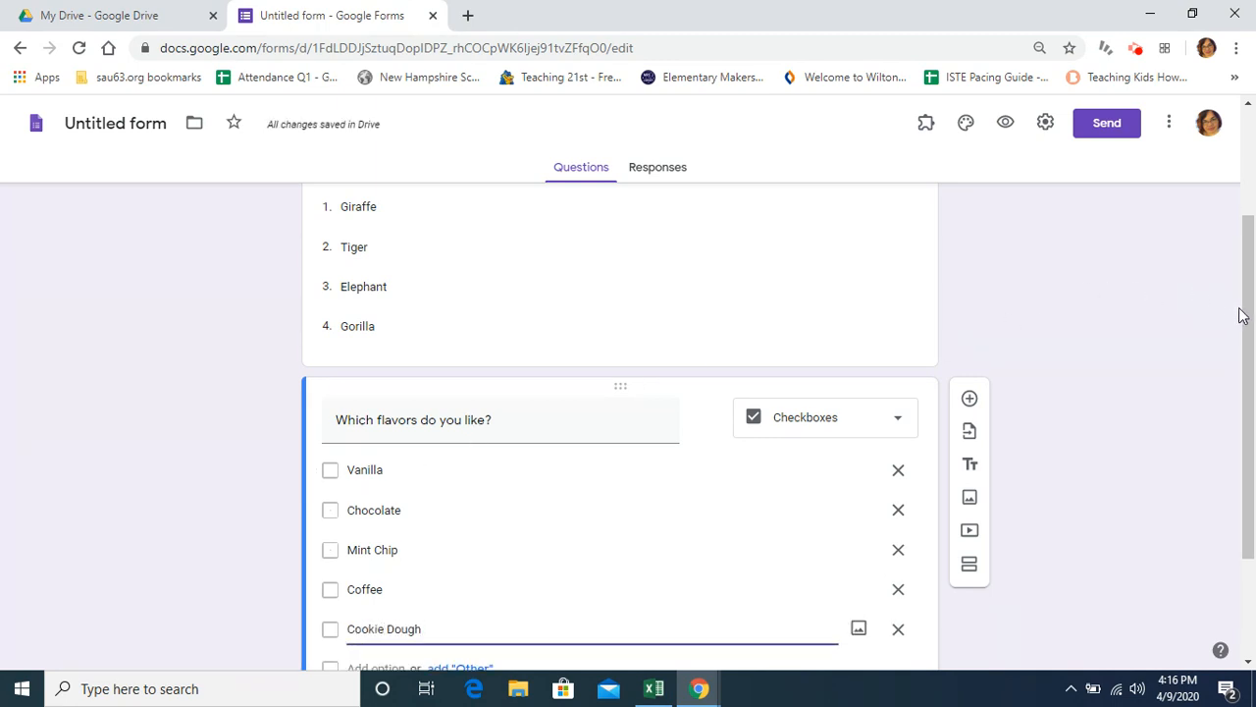
drag(1251, 316, 1144, 602)
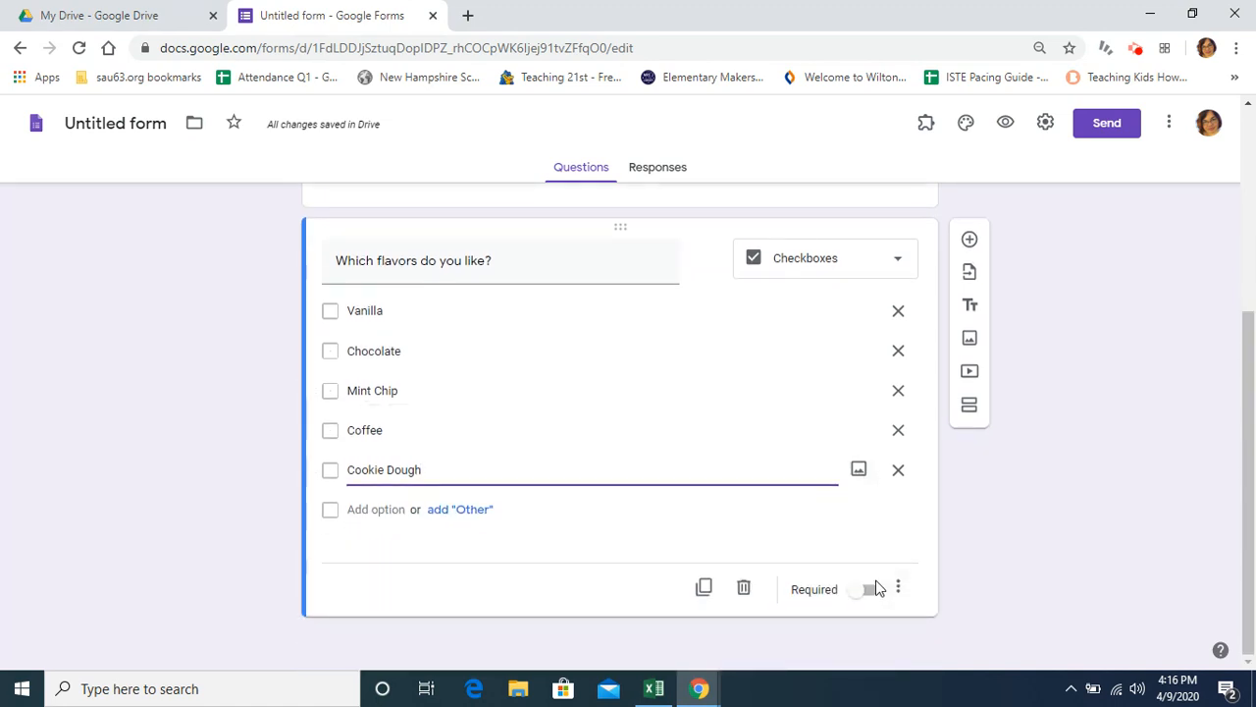
click(873, 591)
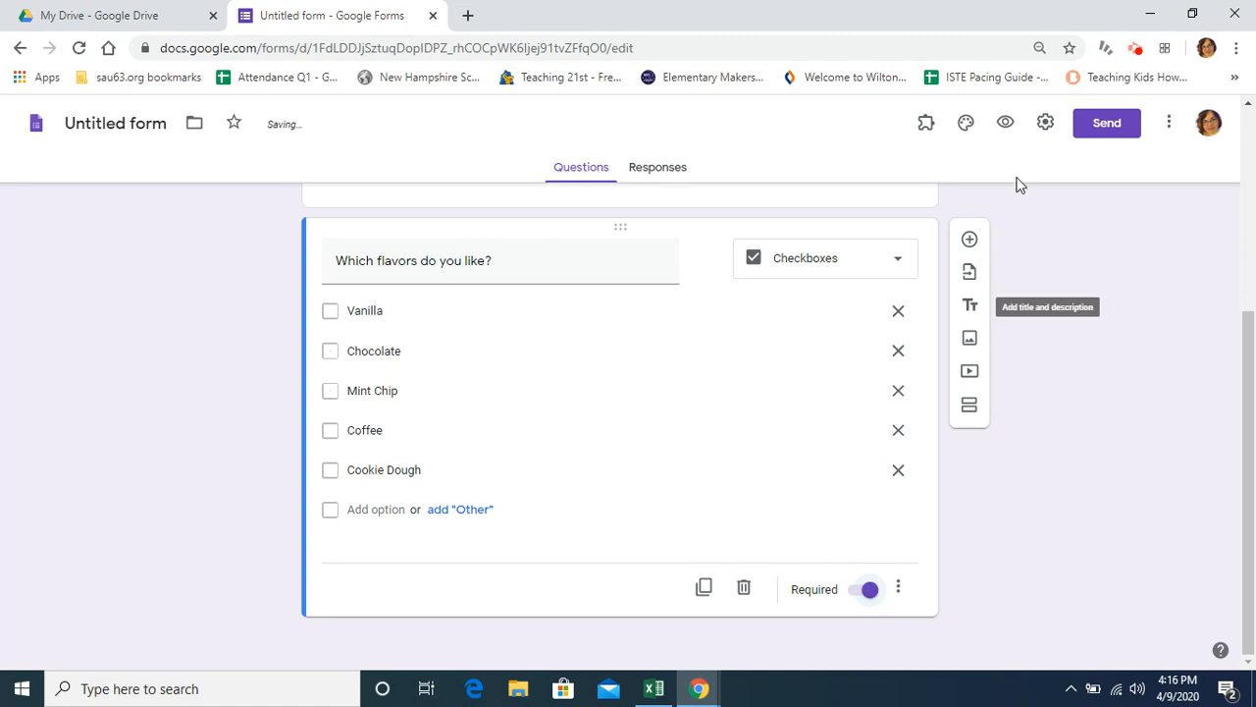
Step: Add a Short answer question worded "What is your biggest pet peeve?" and make it required
click(969, 239)
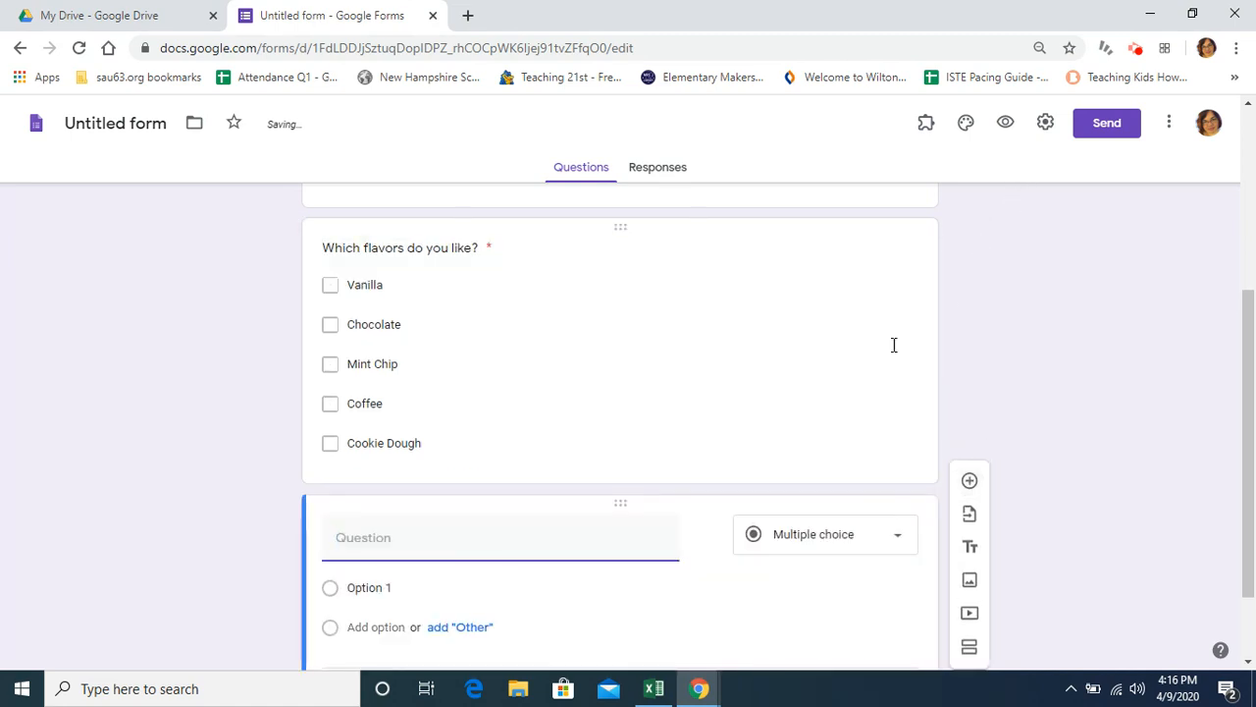
click(867, 542)
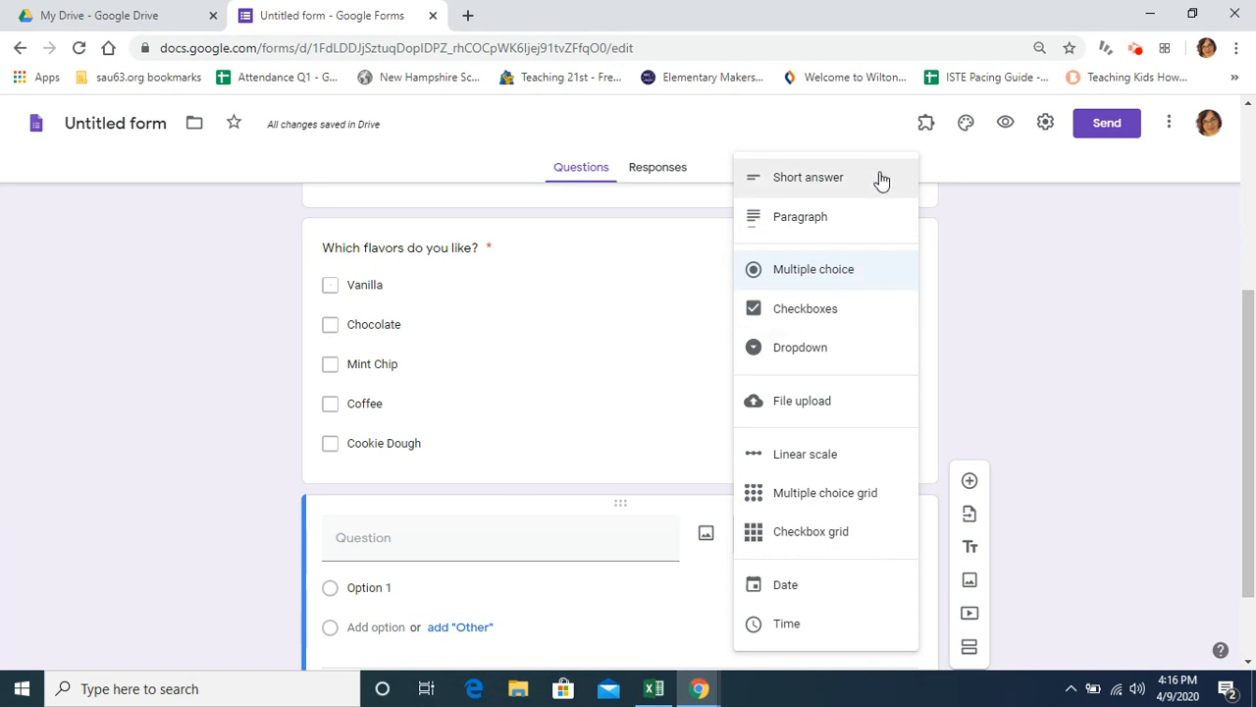
click(882, 180)
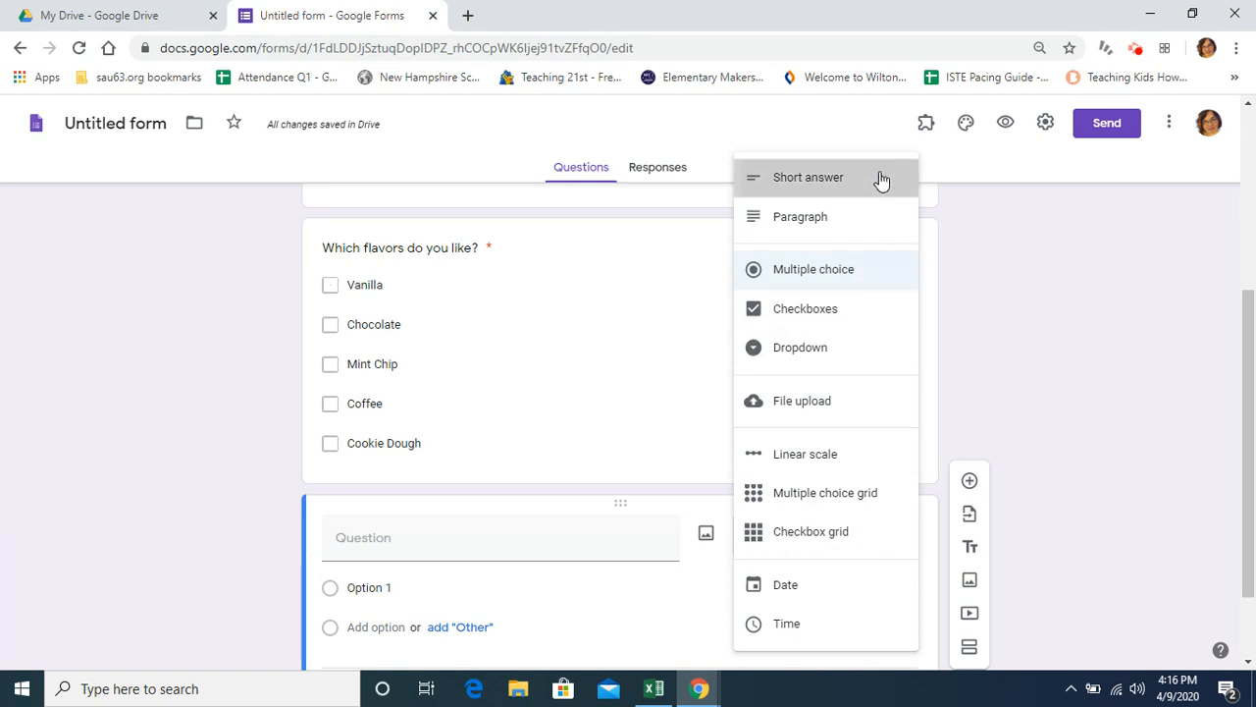
click(426, 542)
text(What is)
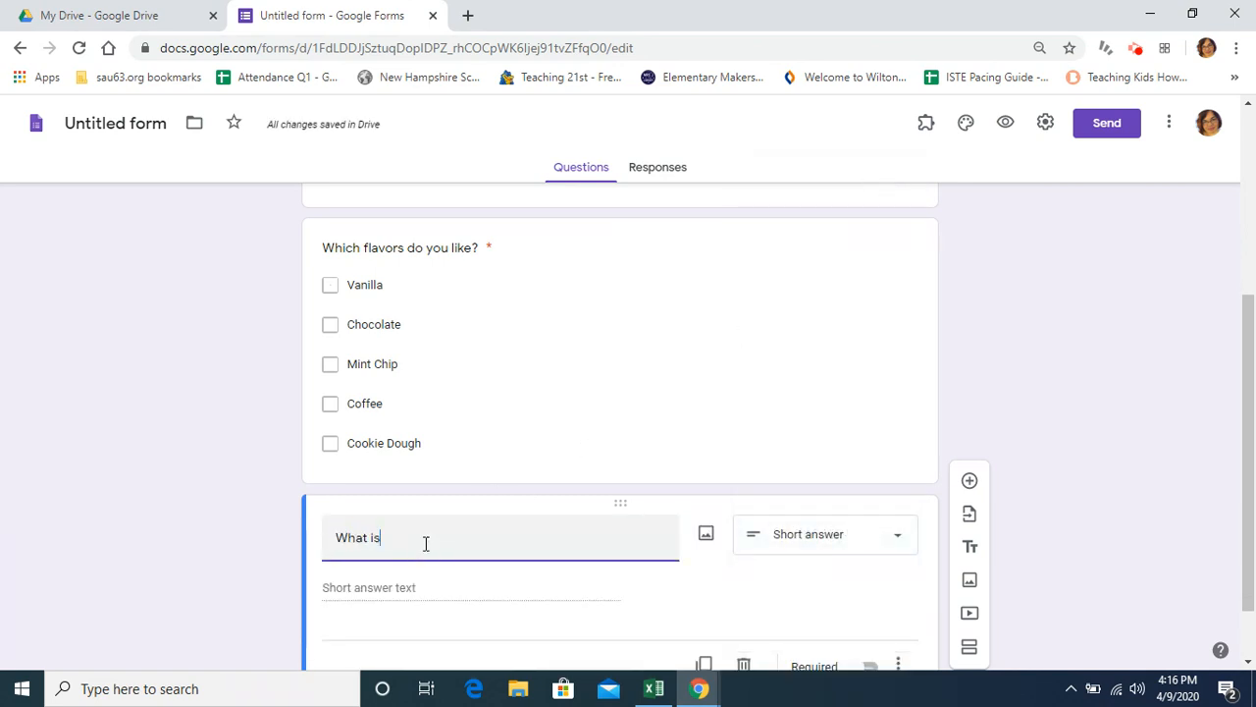
text( your bigg)
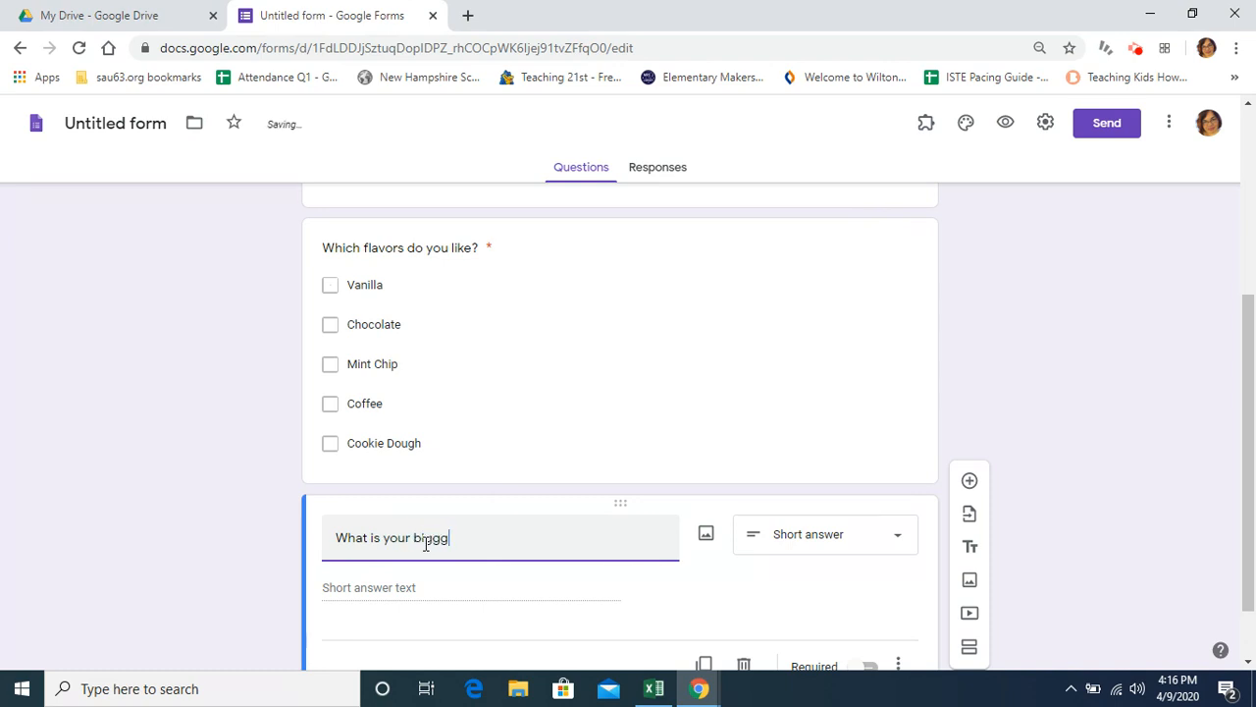
text(est pet peeve?)
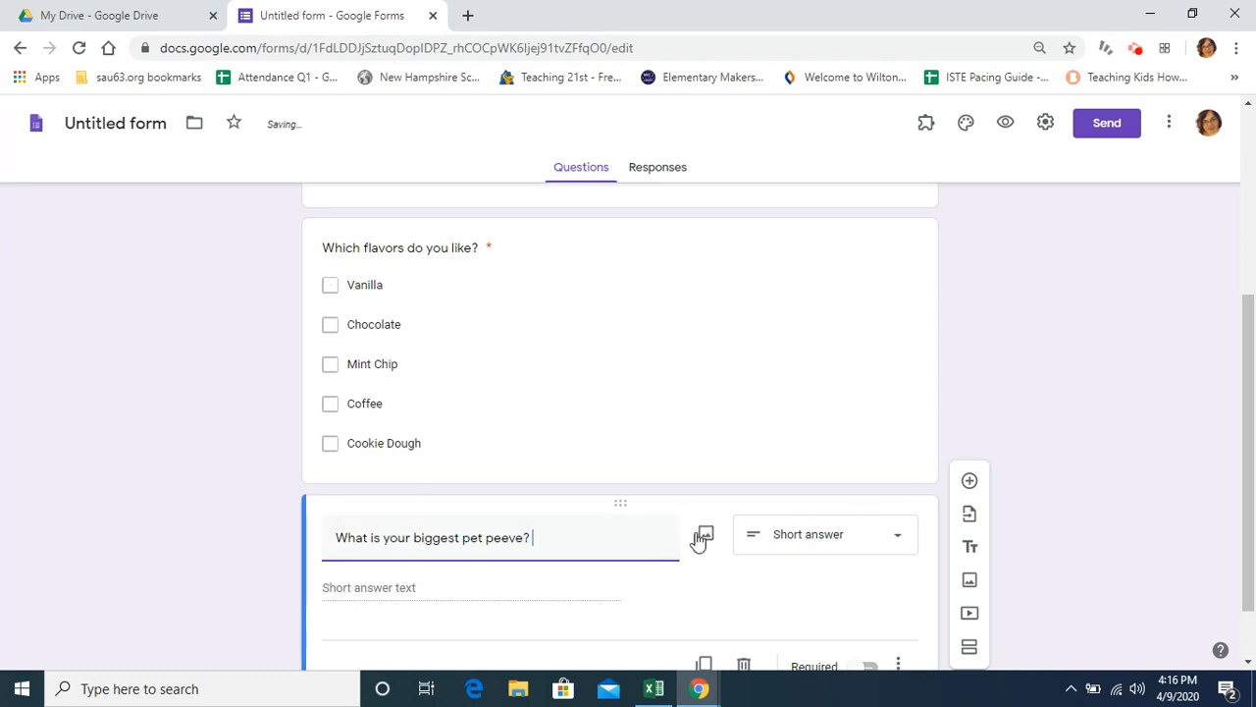
click(497, 593)
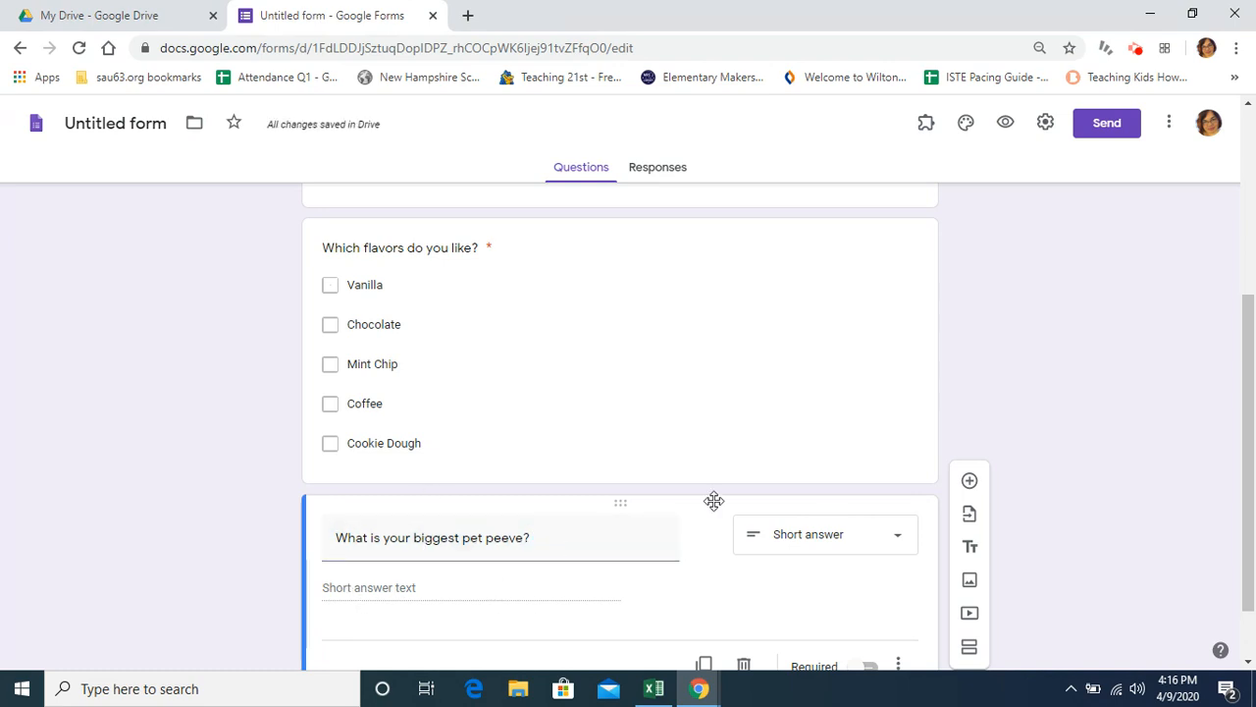
click(895, 665)
click(869, 658)
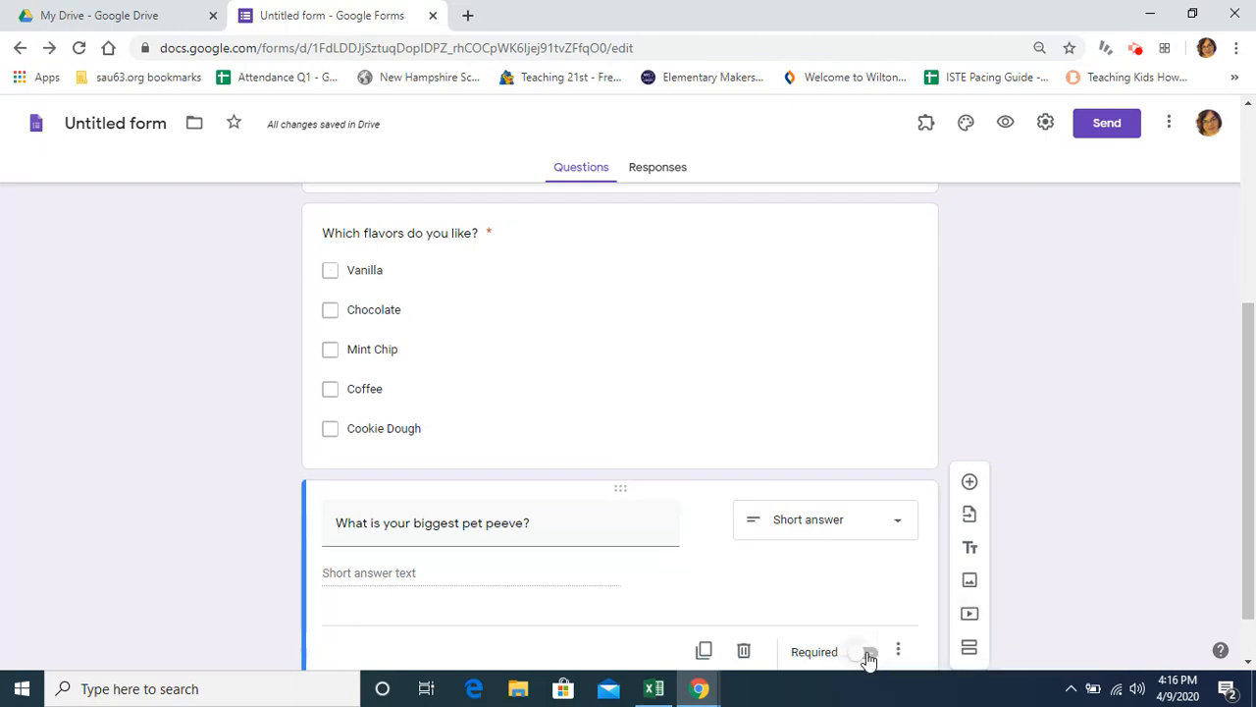
click(868, 655)
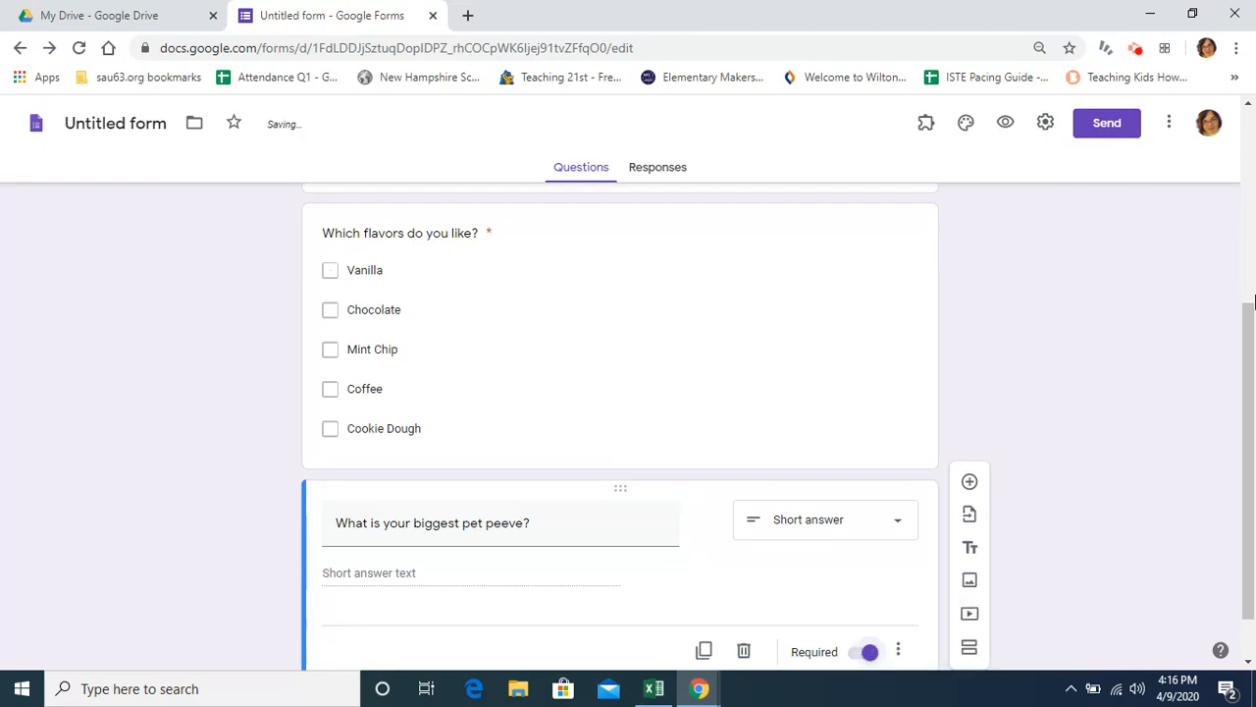
Step: Search Google images for "vanilla cone" and insert the pale pink swirl cone picture on the flavors question's Vanilla option
drag(1250, 324, 1252, 287)
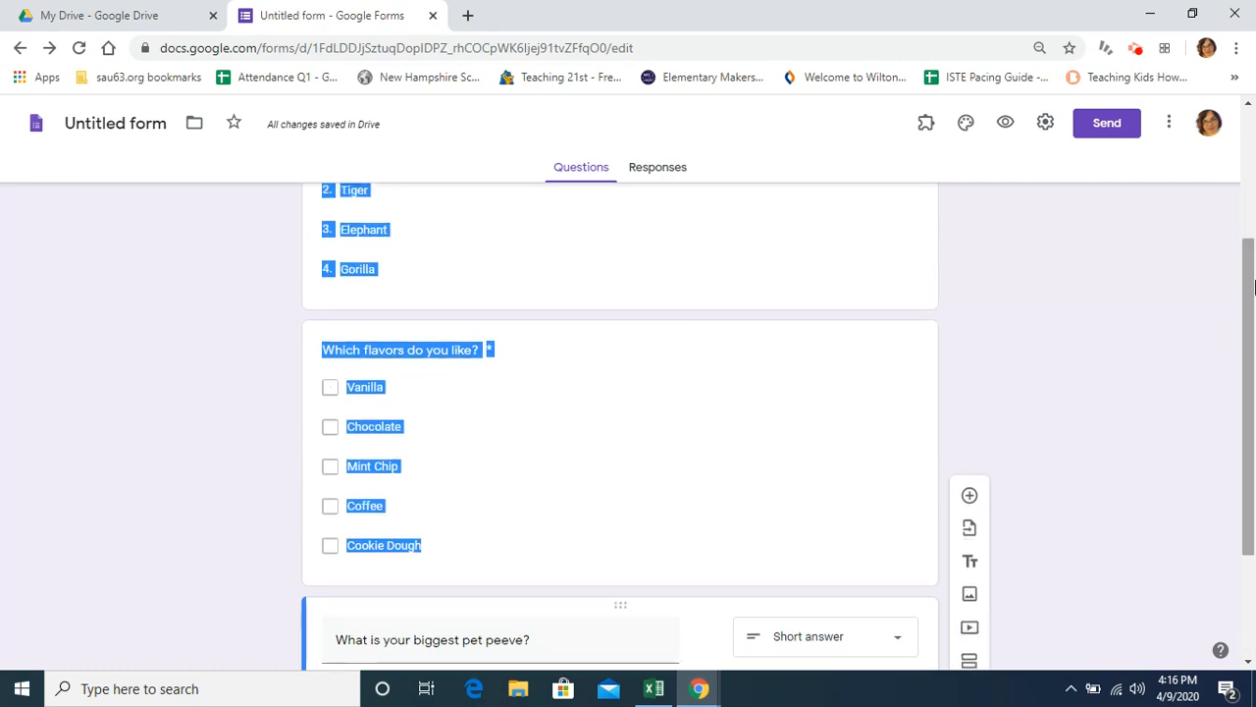
click(666, 368)
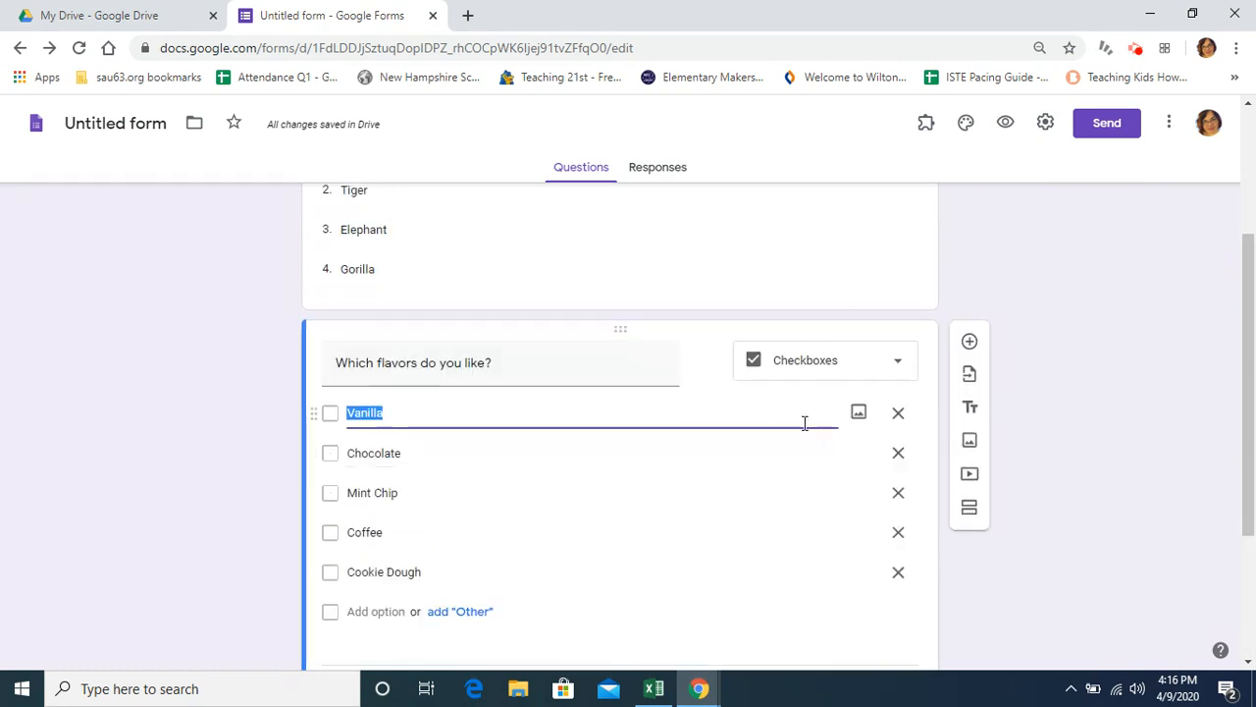
click(859, 412)
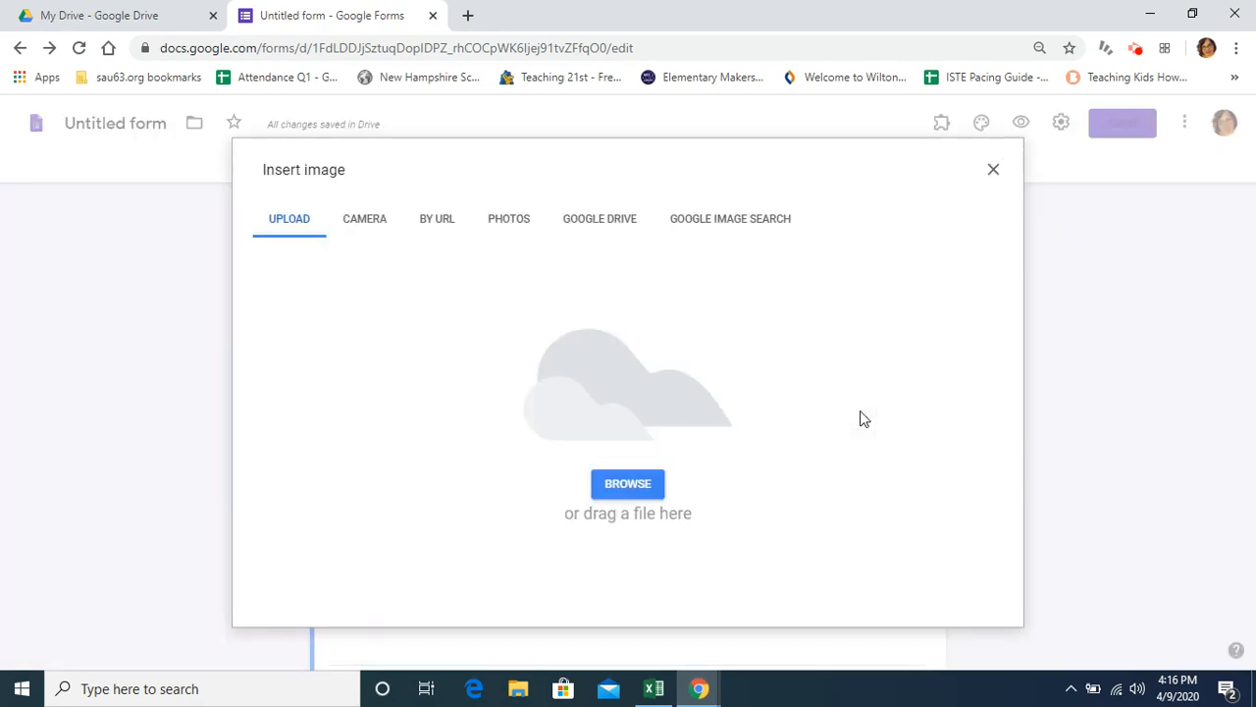
click(716, 231)
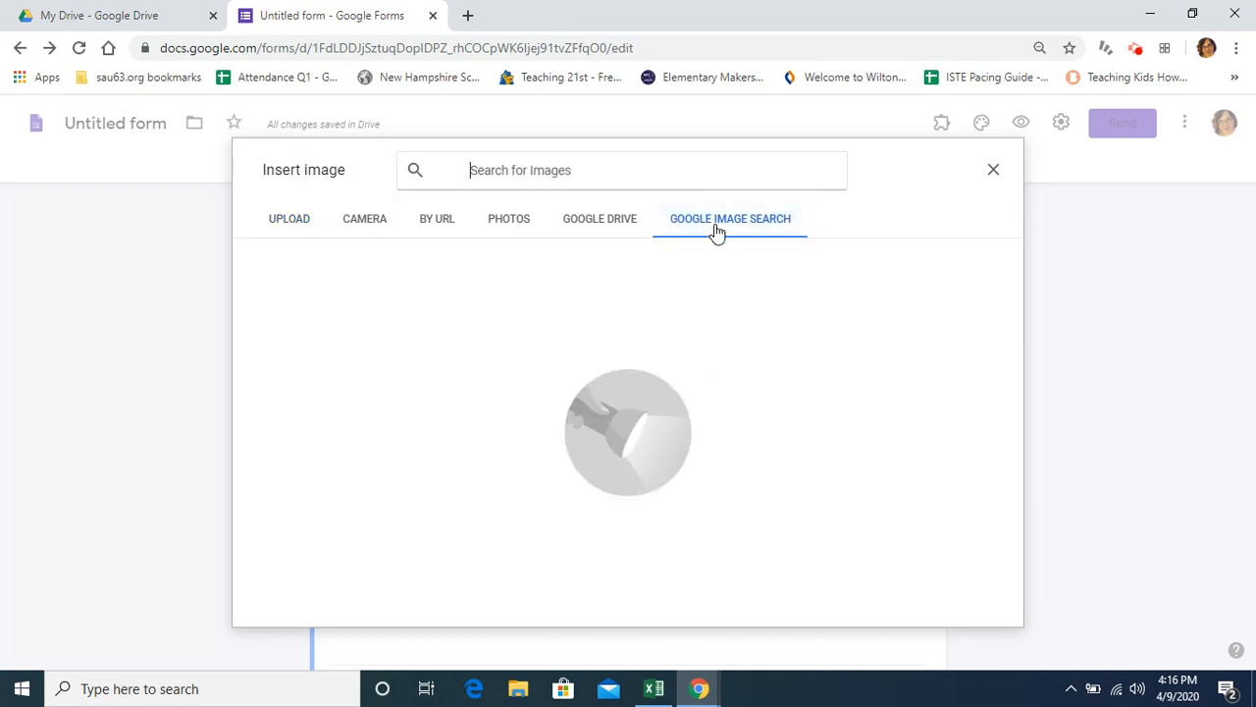
text(vanilla cone)
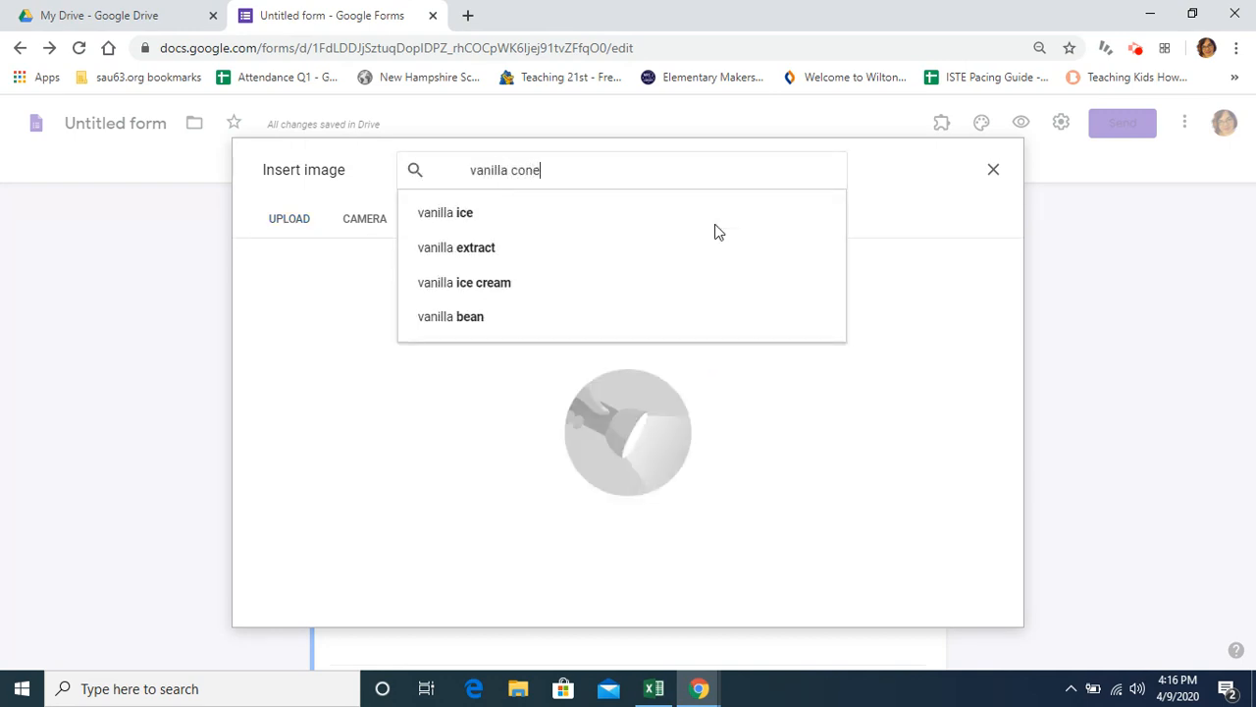
key(Return)
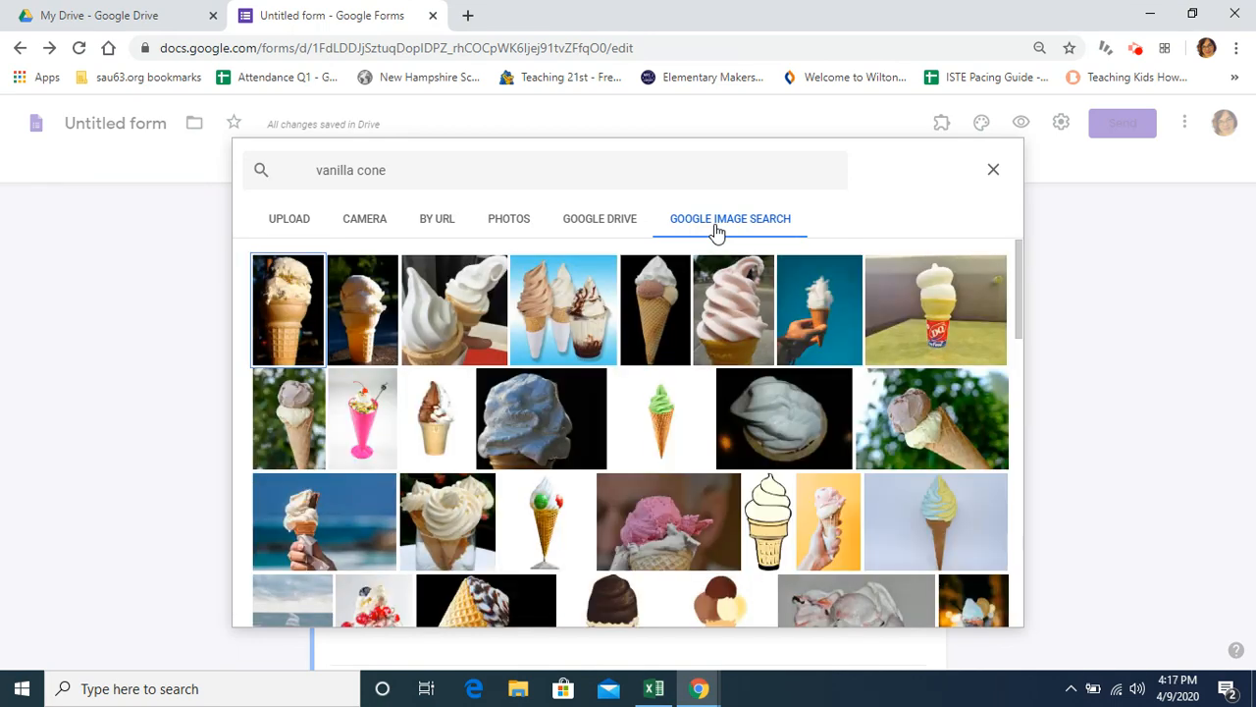
click(721, 302)
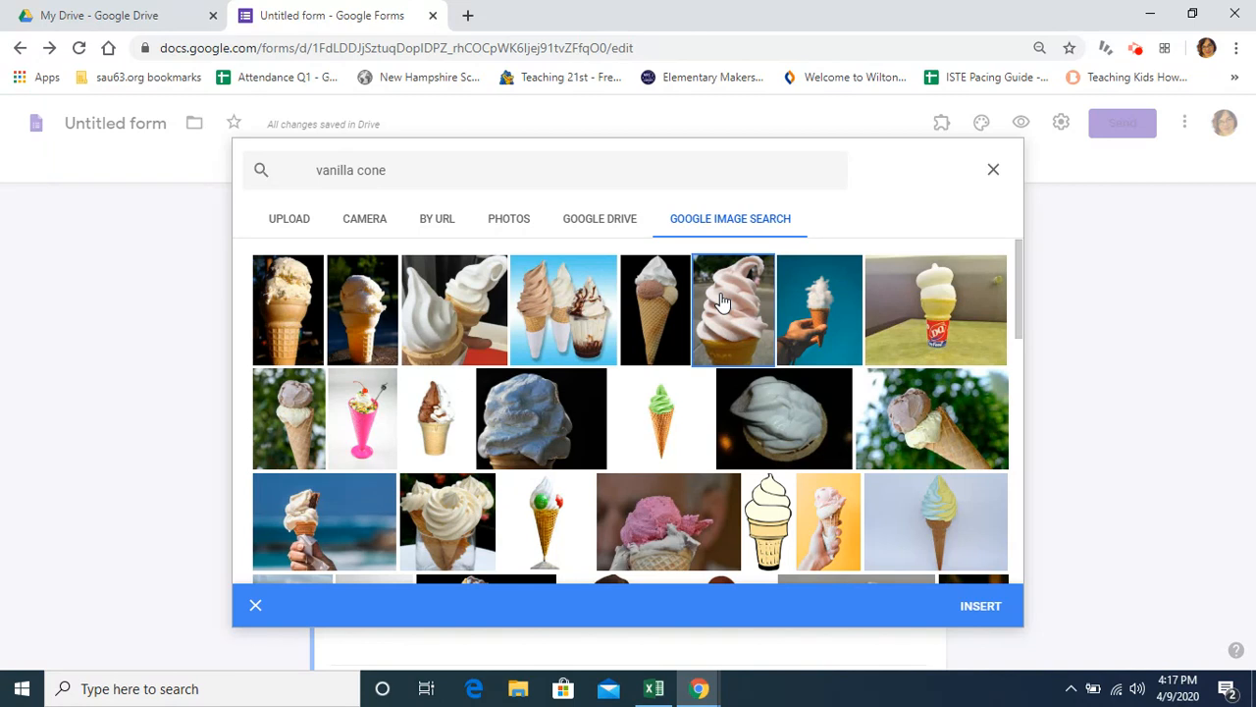
click(978, 606)
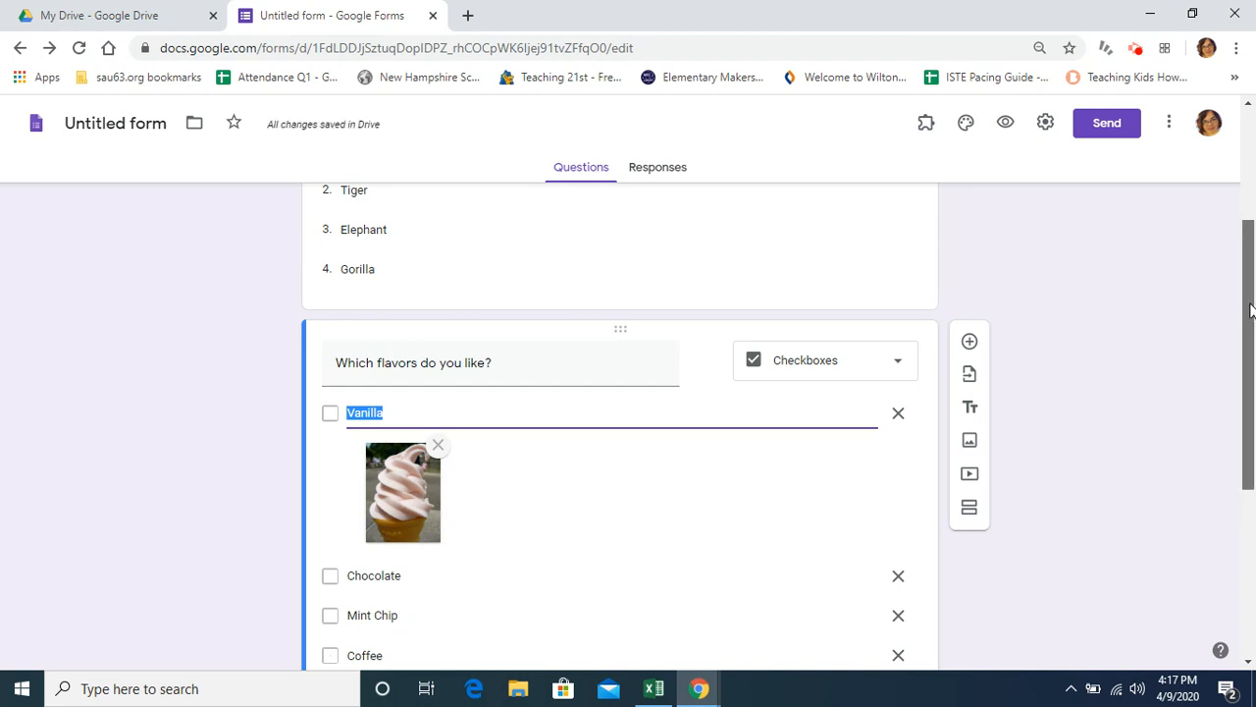
Step: Name the untitled form file "What are your favorites?" to match the form title
drag(1249, 312, 1249, 347)
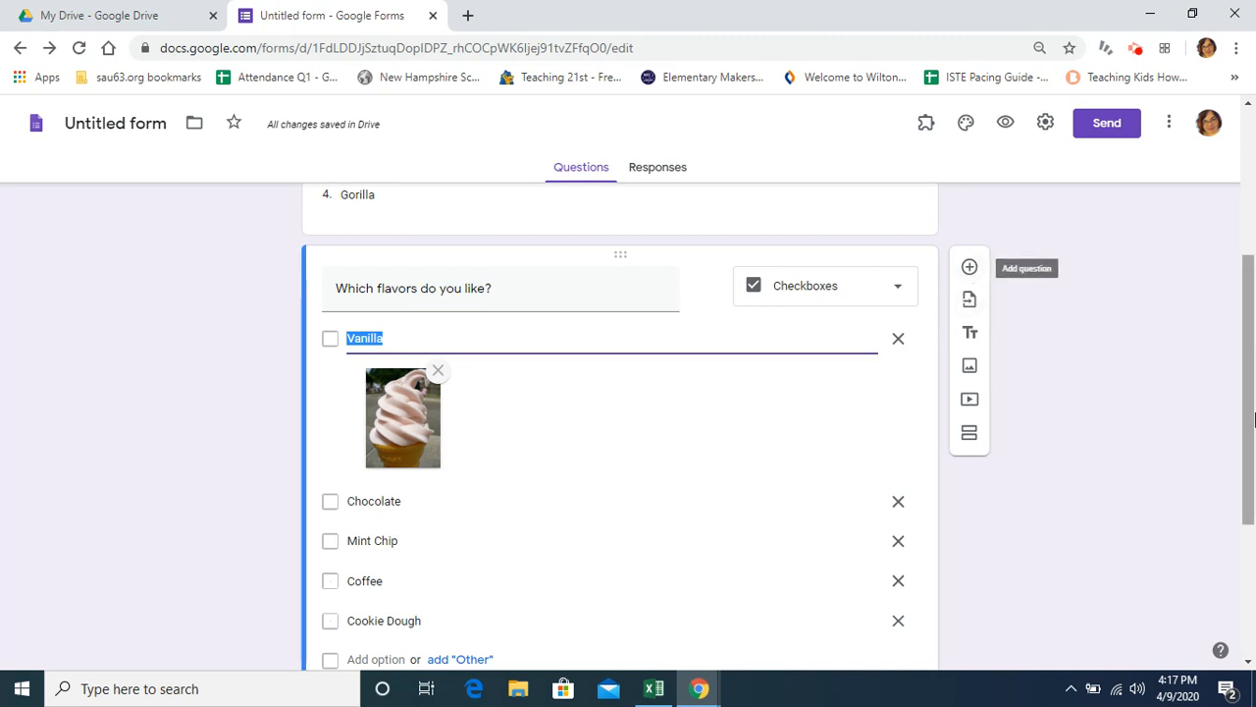
drag(1247, 422, 1247, 643)
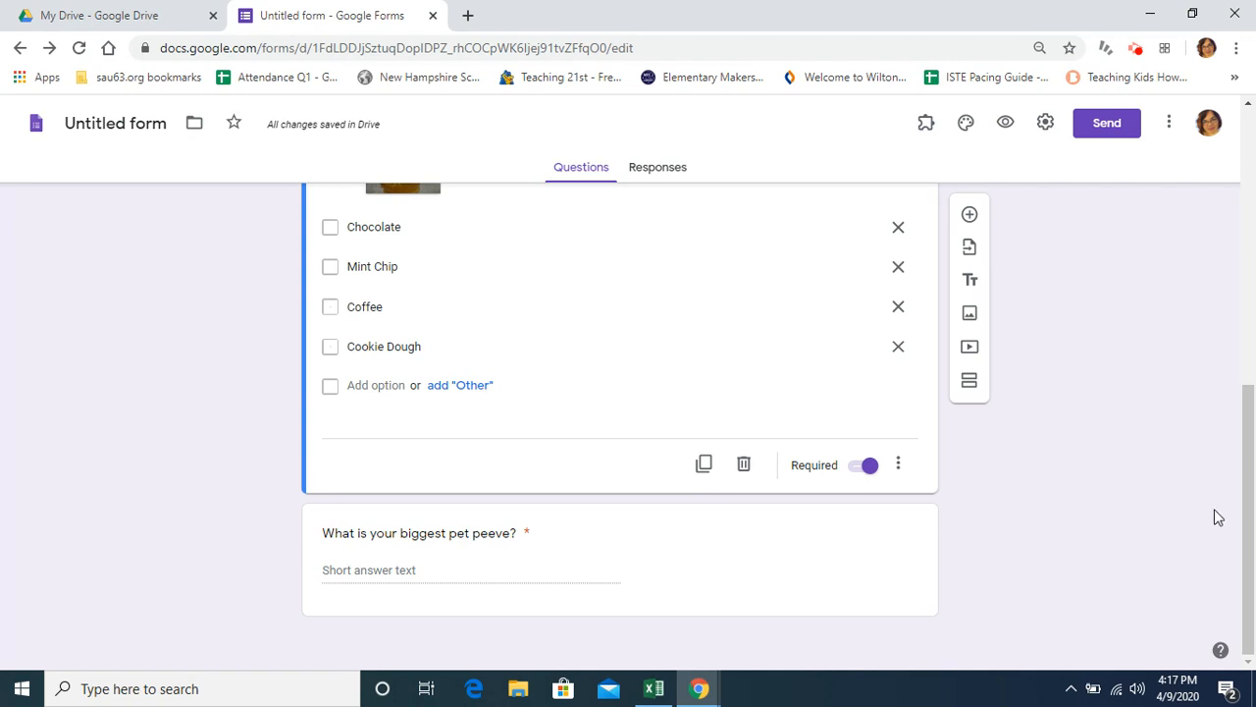
drag(1249, 525, 1249, 250)
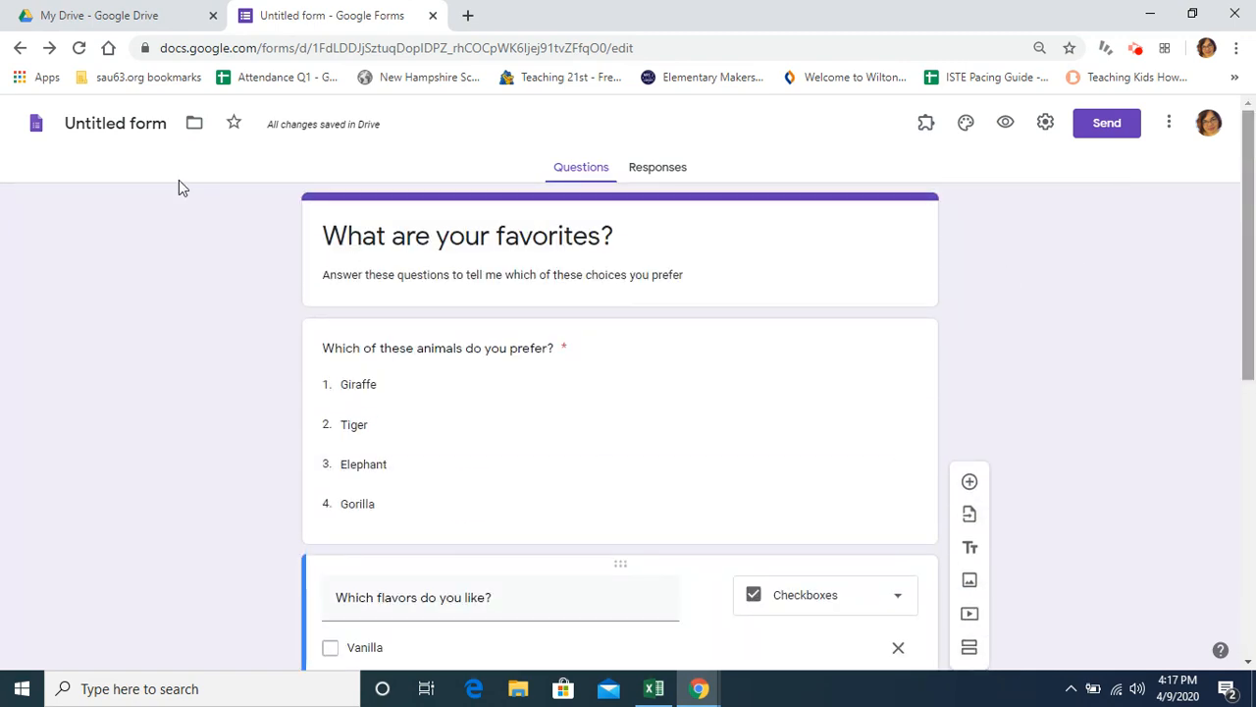
click(131, 123)
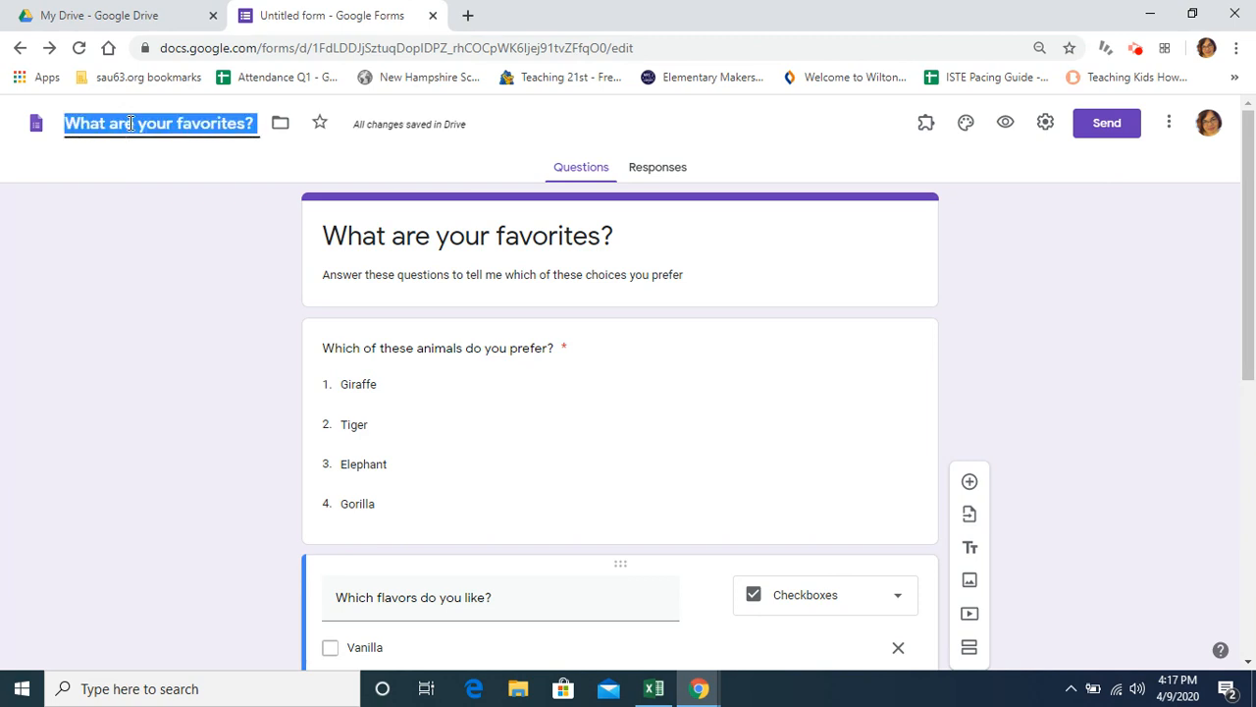
click(127, 302)
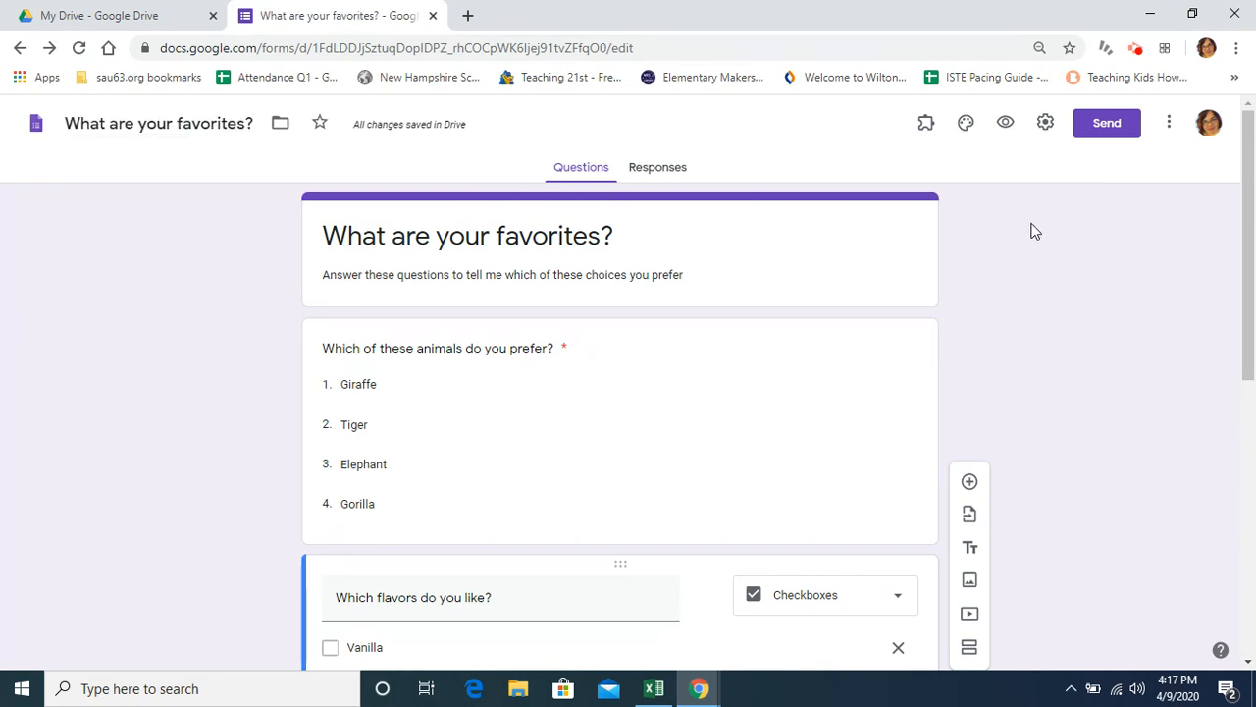
Step: Set the form's theme color to Red Orange and its background to the darkest orange tint
click(963, 124)
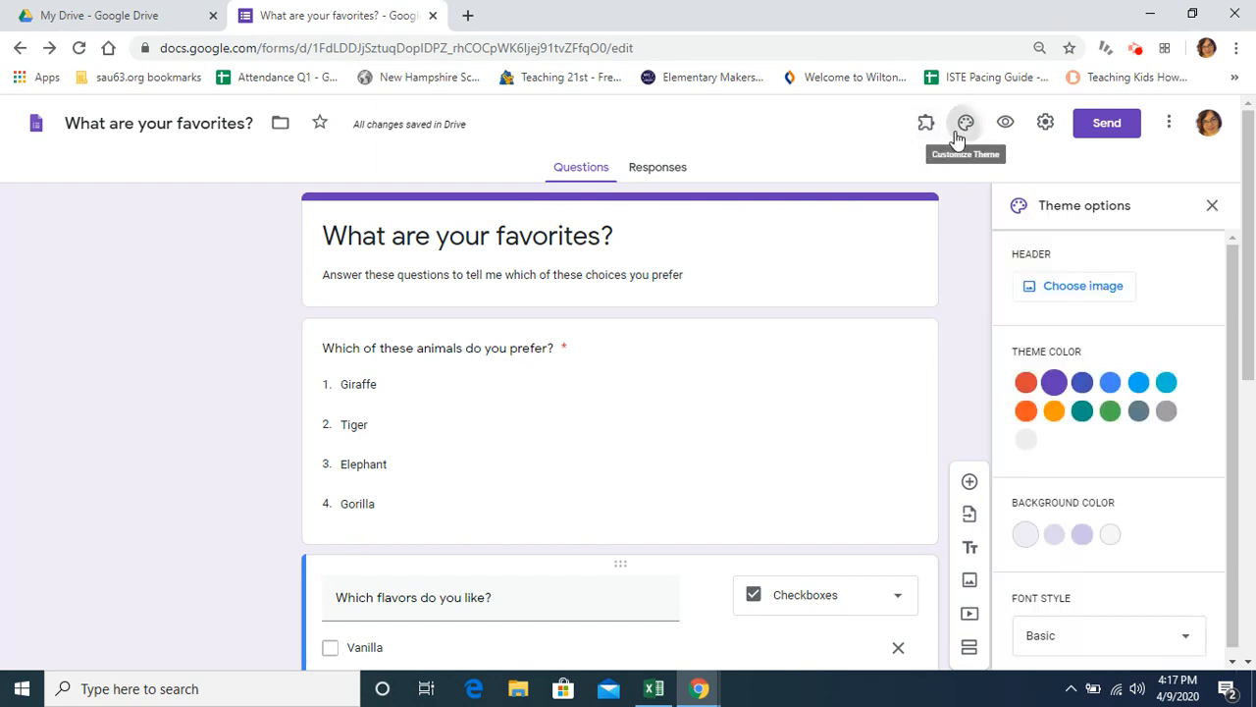
click(1025, 408)
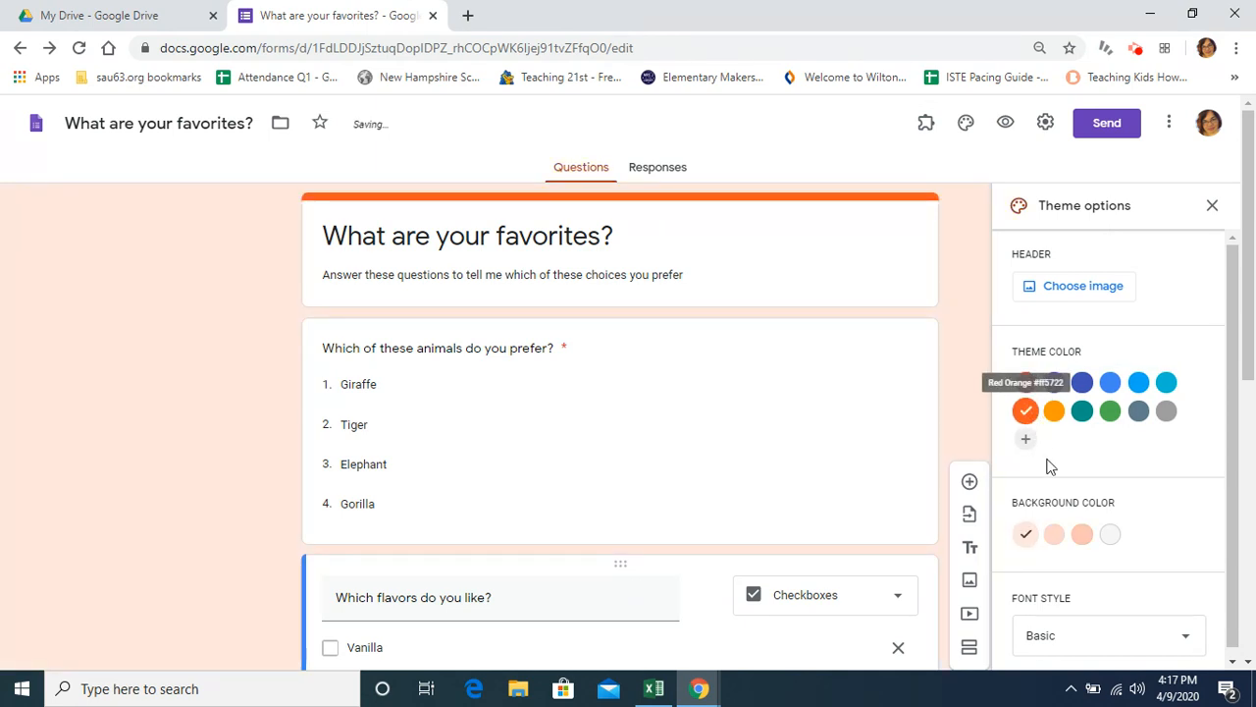
click(1082, 536)
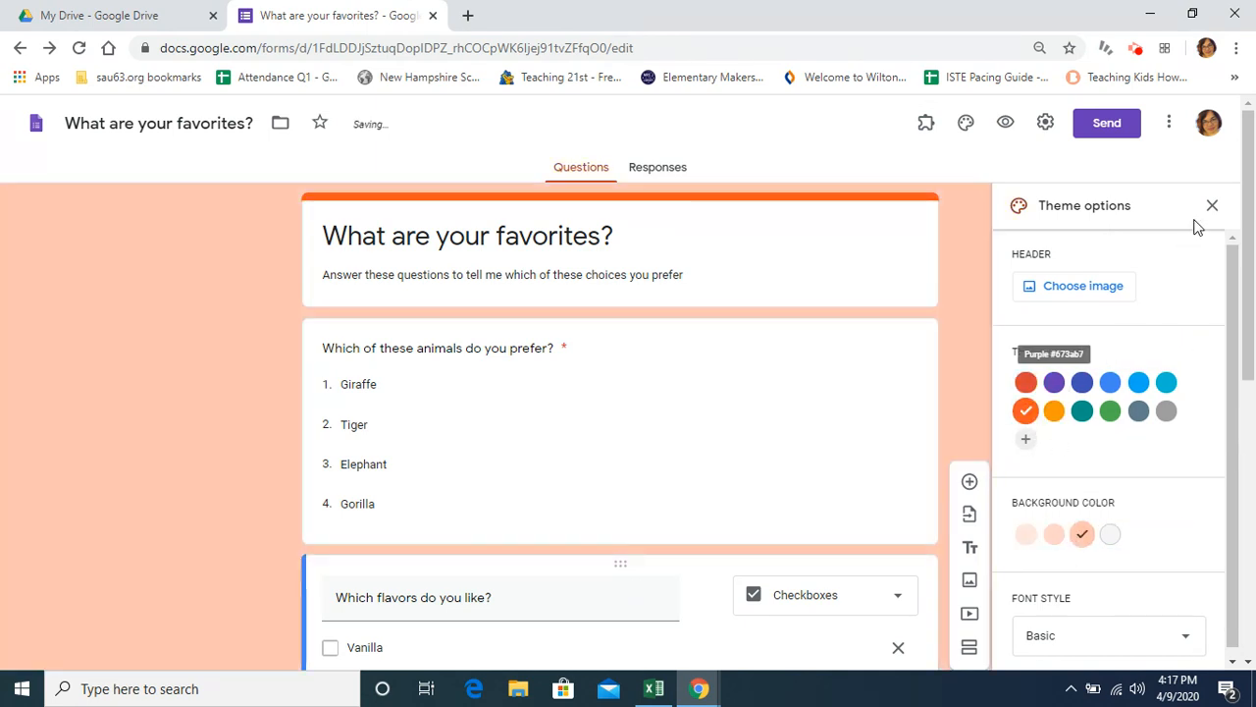
Step: Insert the colorful candy header image from the Work and School themes and set the font style to Playful
click(1073, 293)
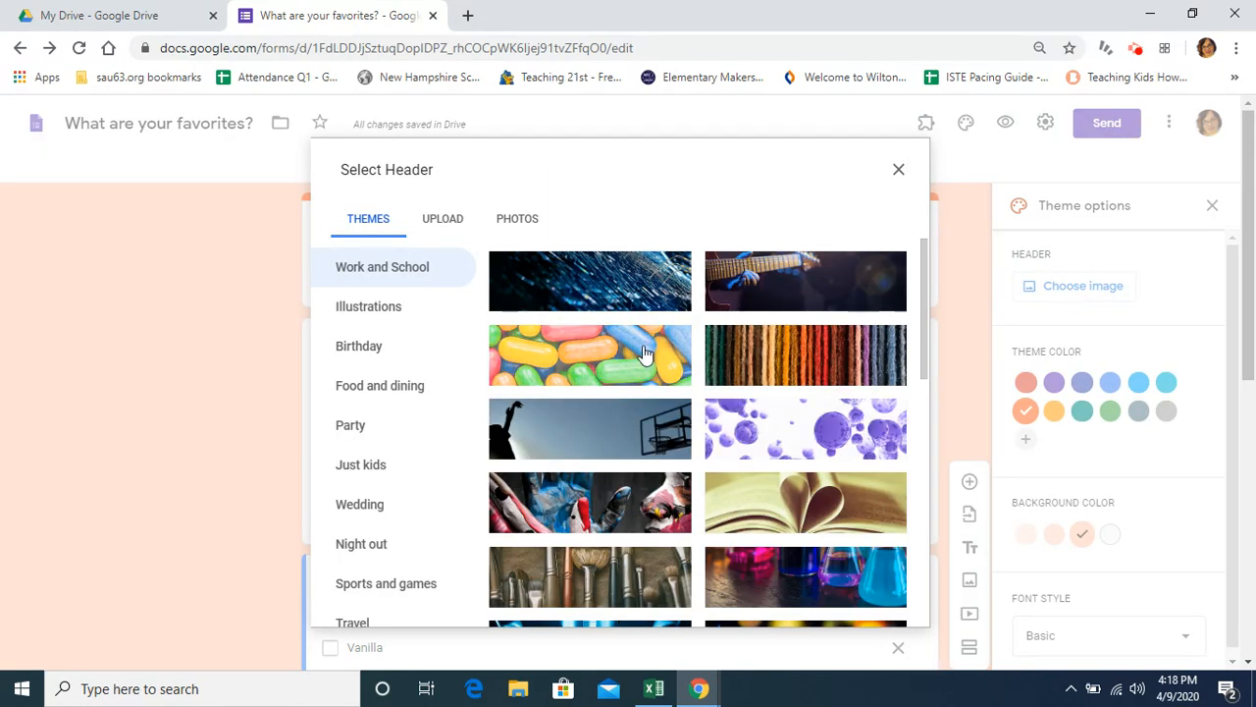
click(645, 354)
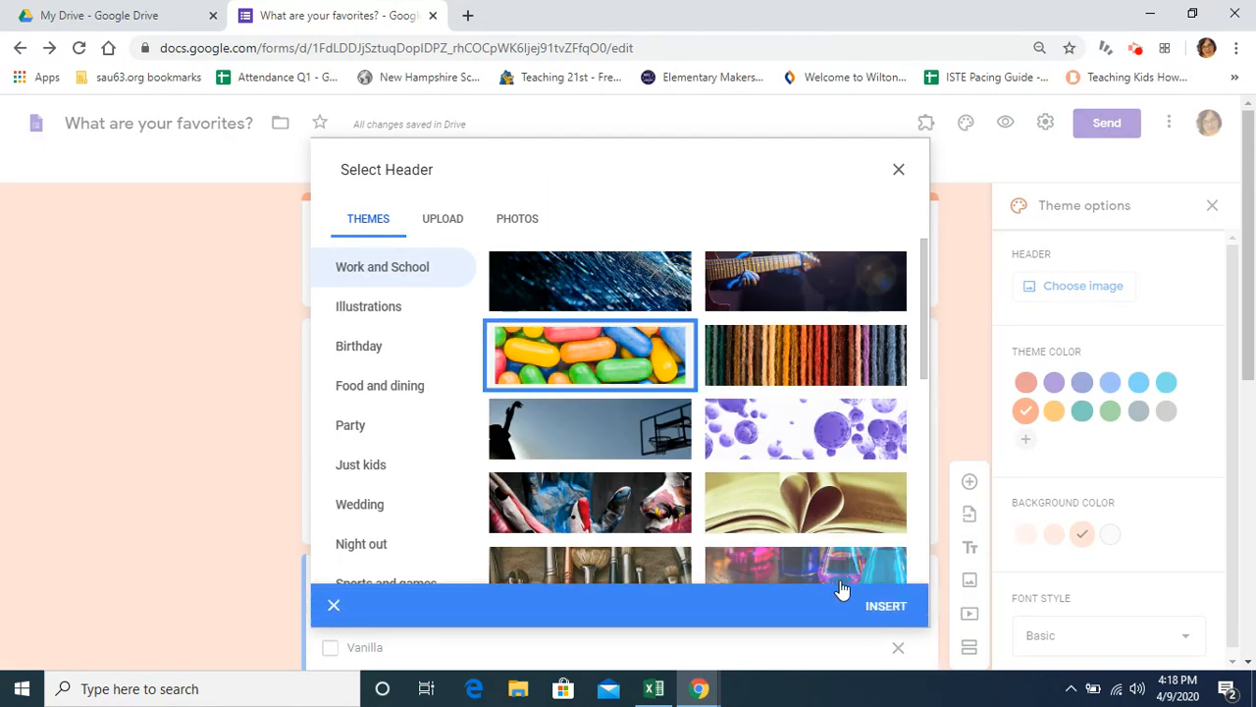
click(873, 604)
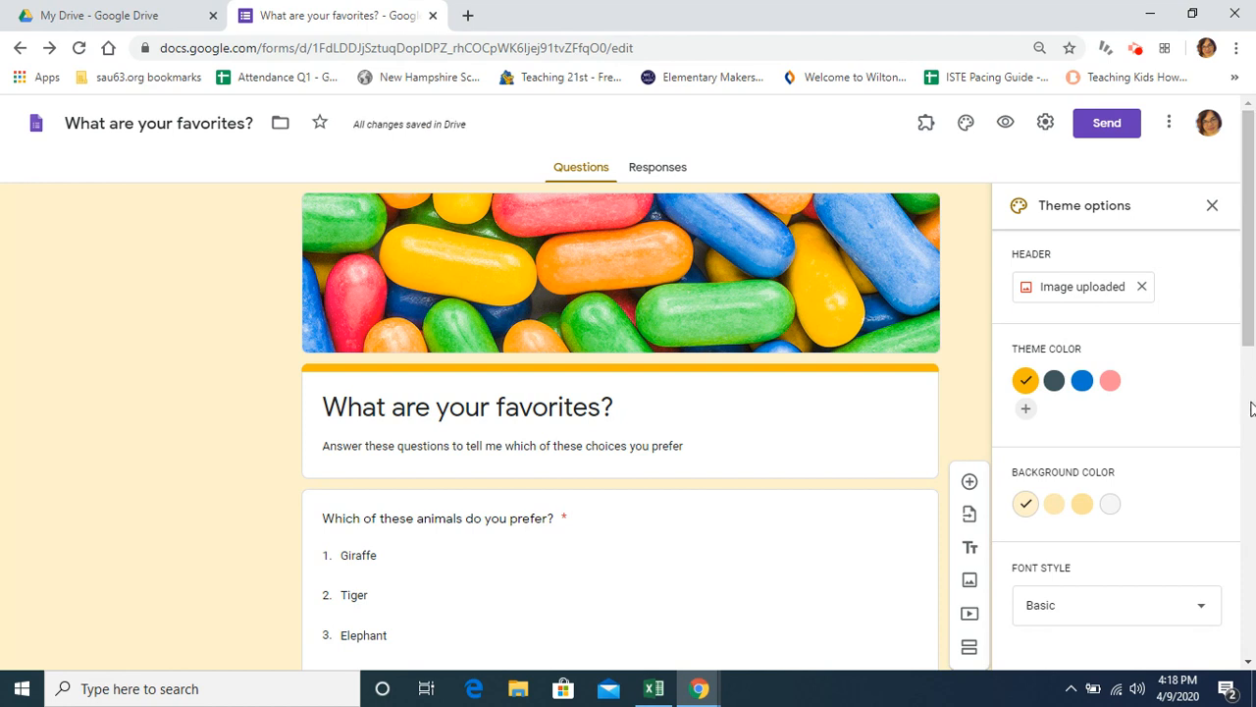
drag(1251, 287, 1251, 468)
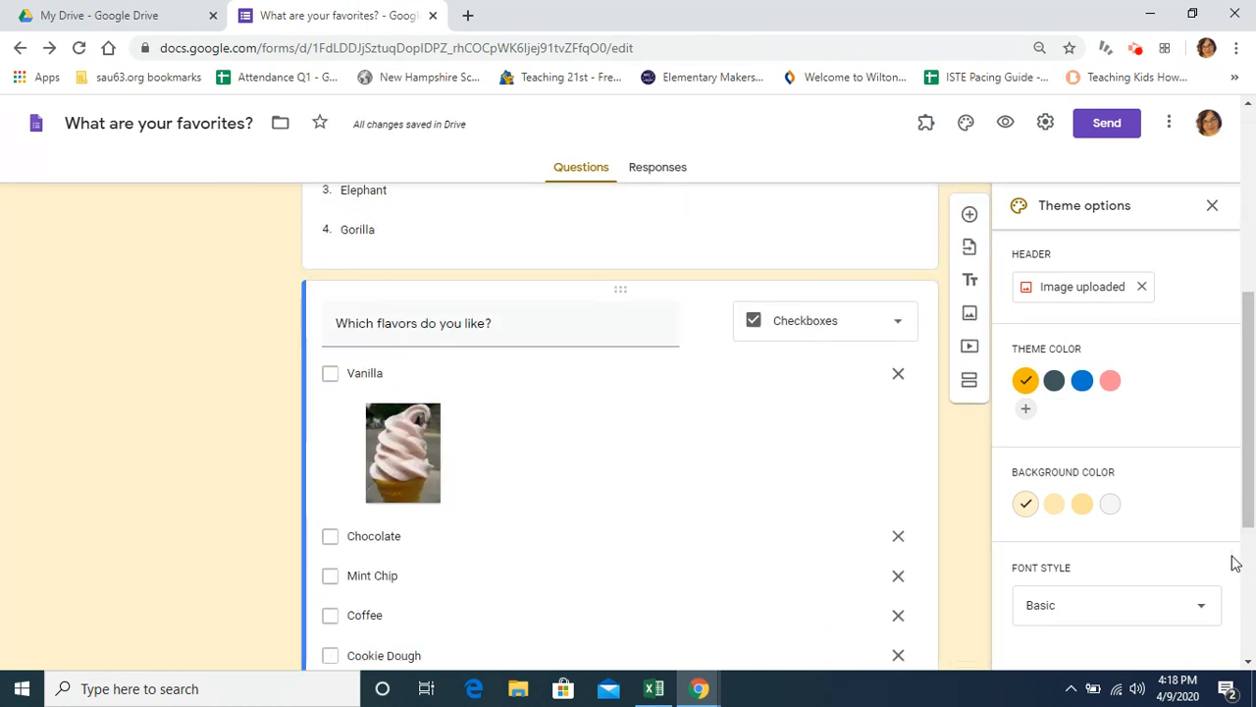
click(1207, 614)
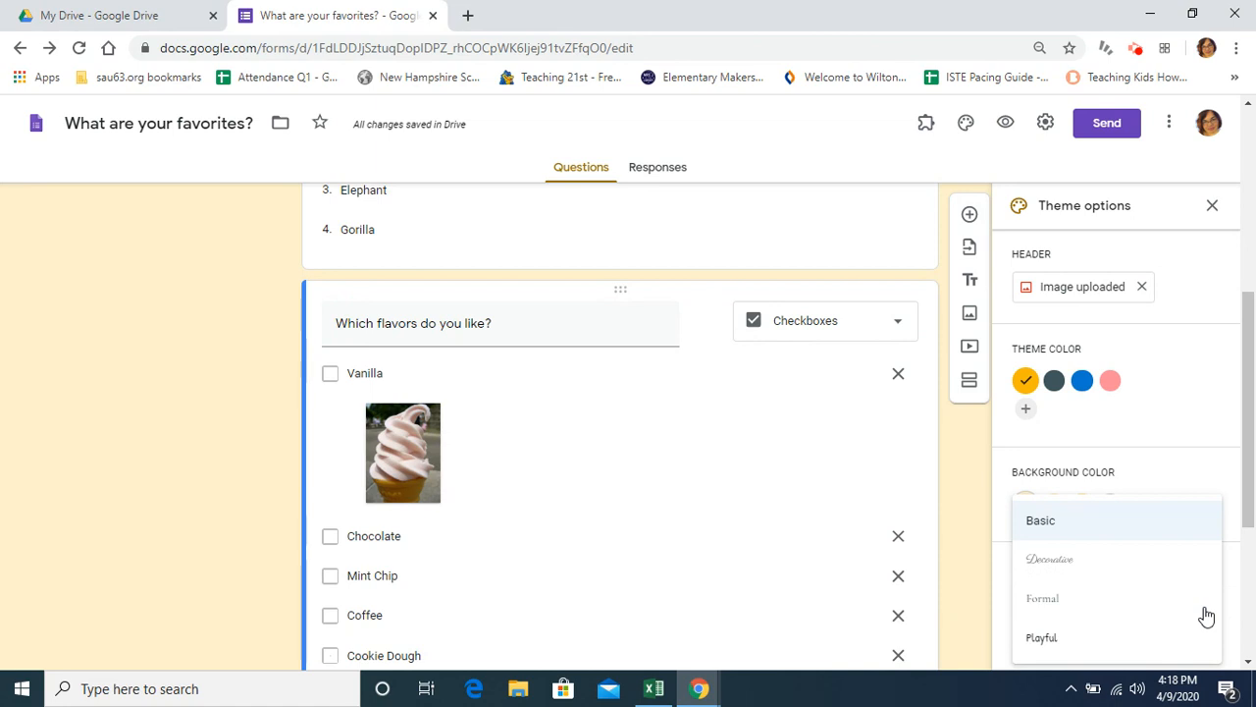
click(1150, 651)
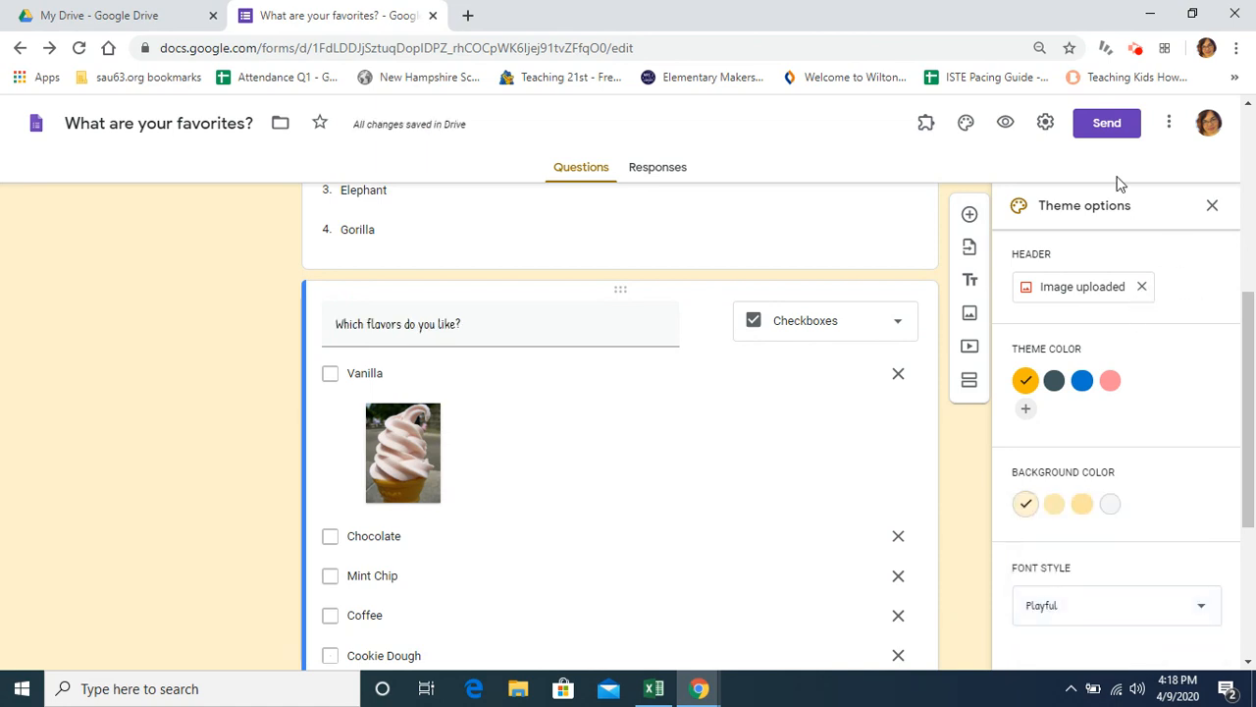
Step: Preview the form and answer with Giraffe for the animal question and Coffee for the flavors question
click(1004, 129)
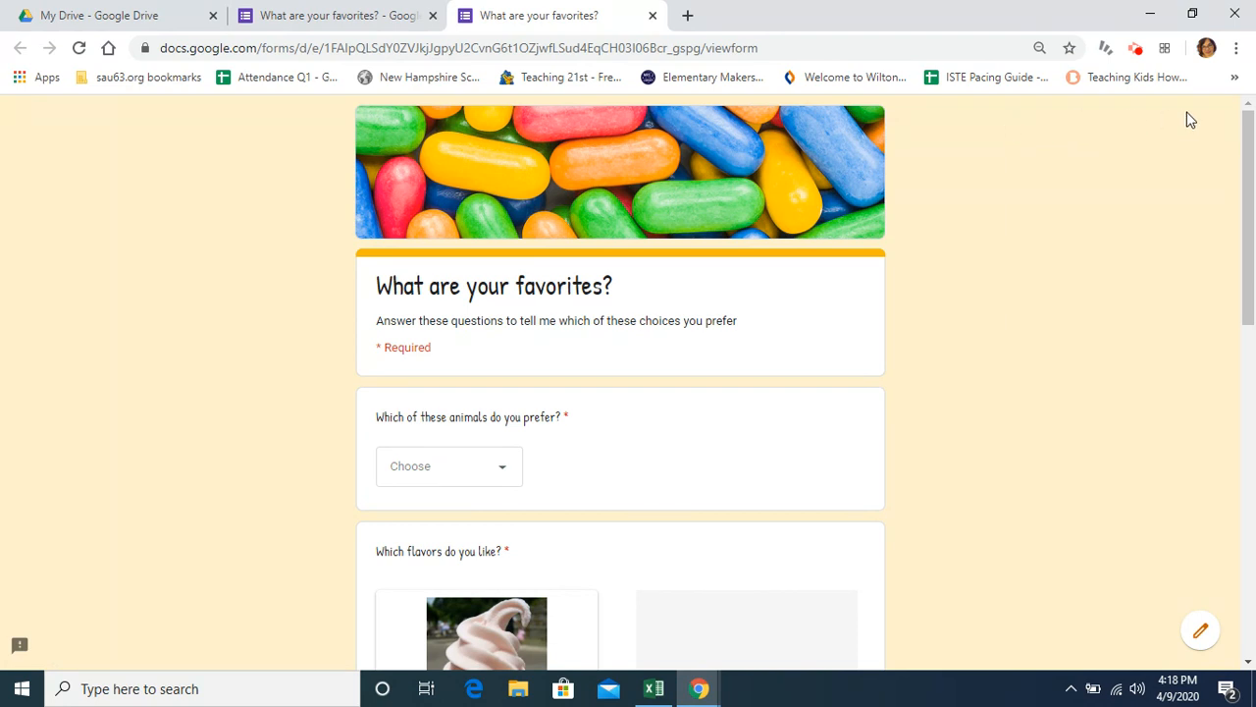
drag(1248, 171, 1251, 246)
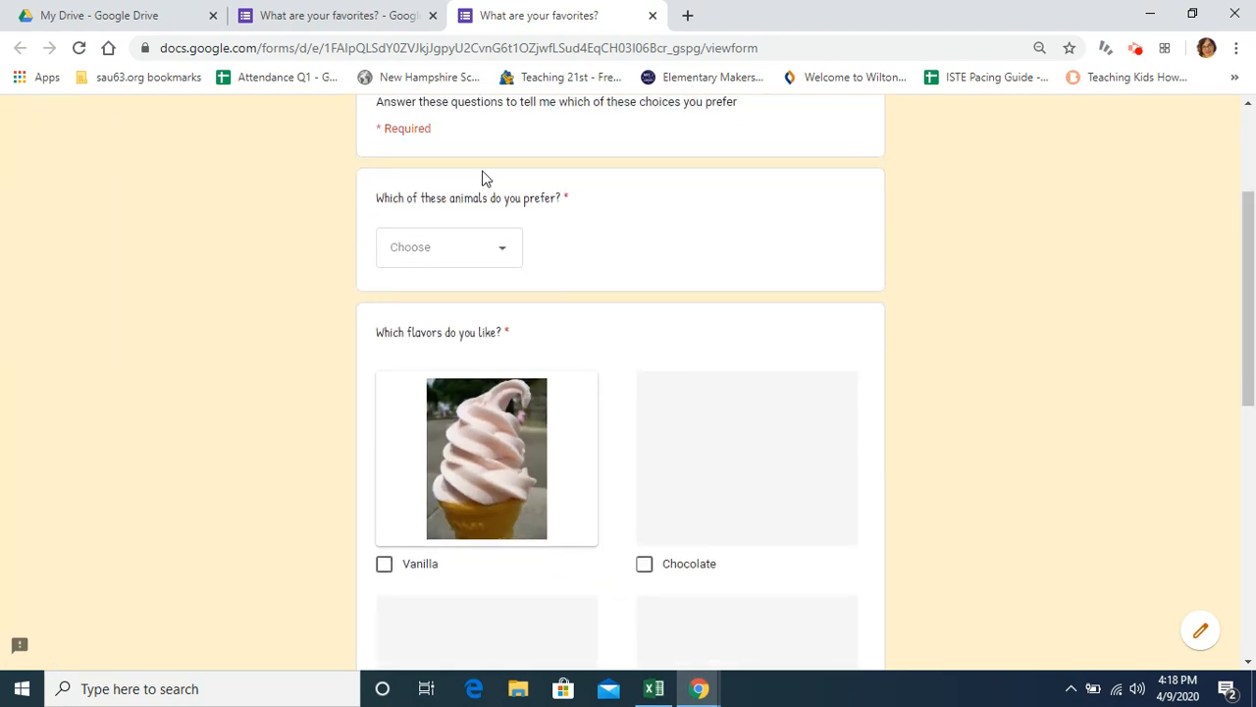
click(500, 246)
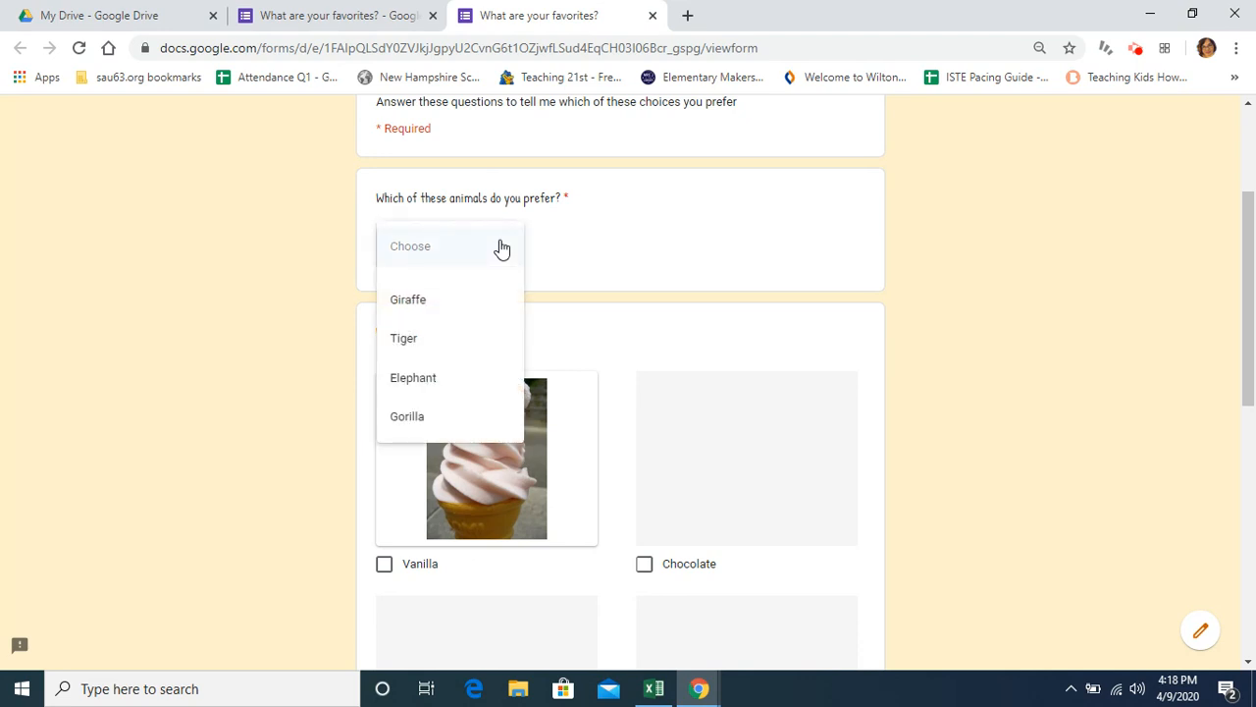
click(502, 248)
click(501, 249)
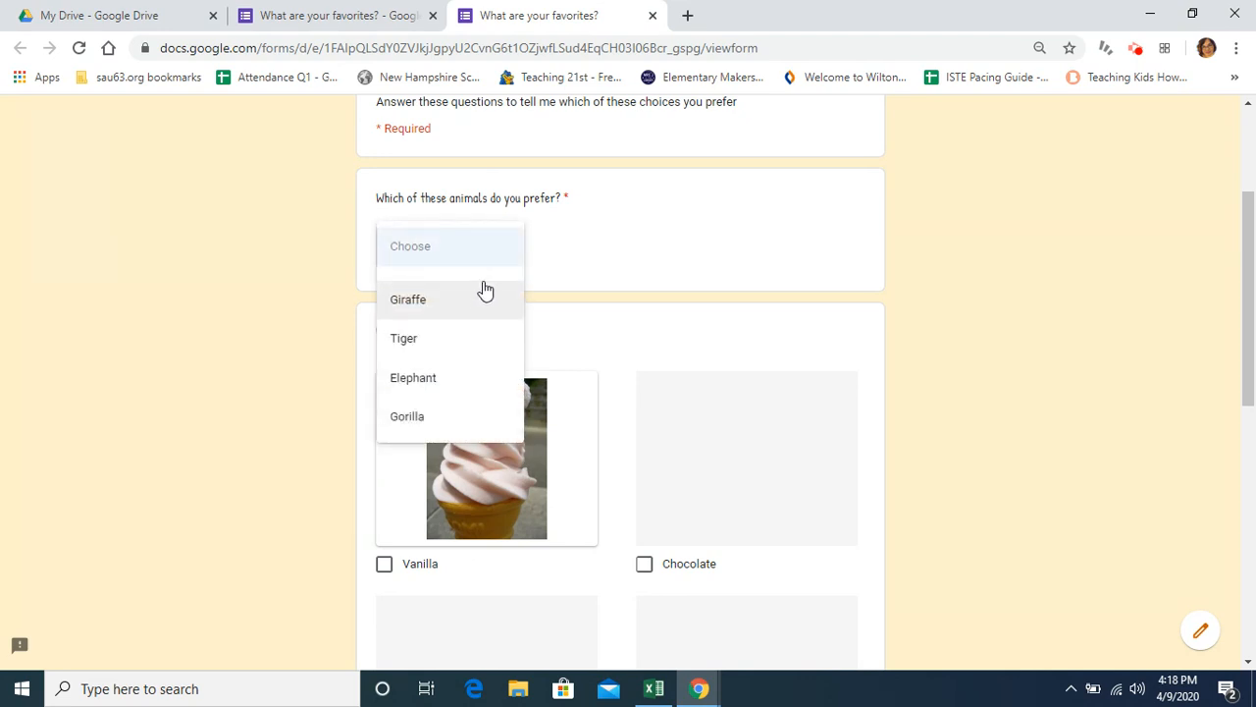
click(485, 302)
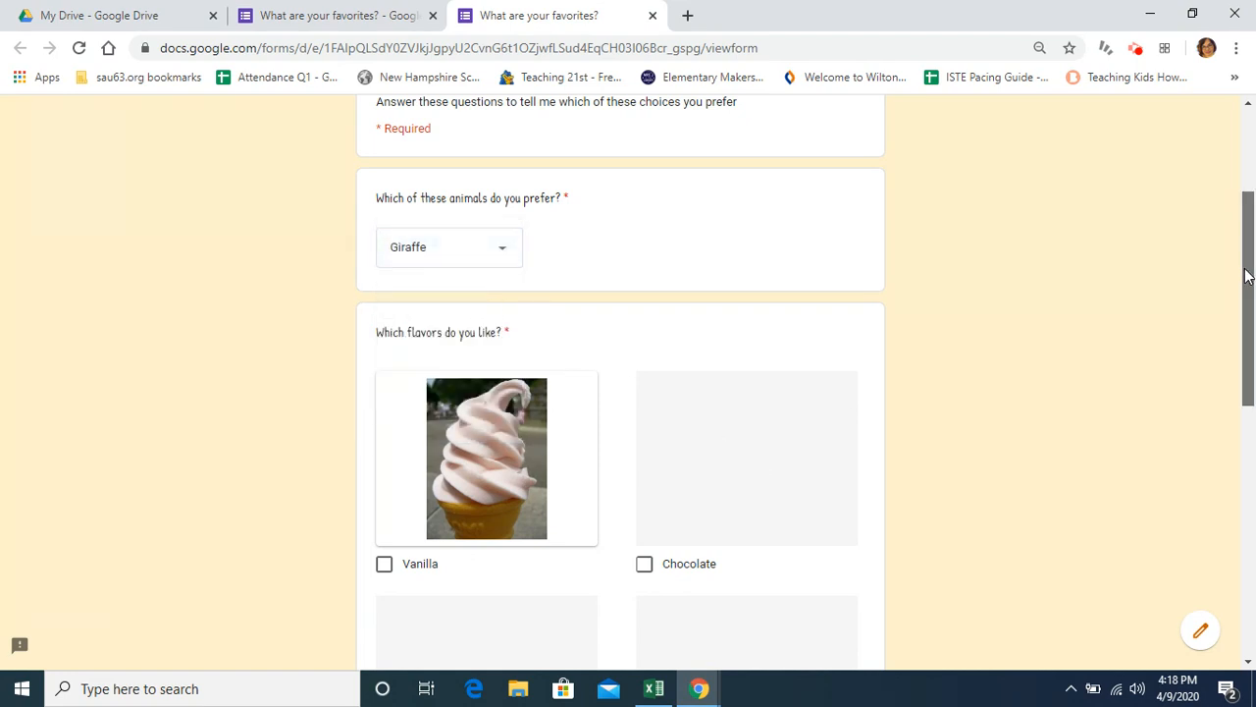
drag(1247, 276, 1252, 412)
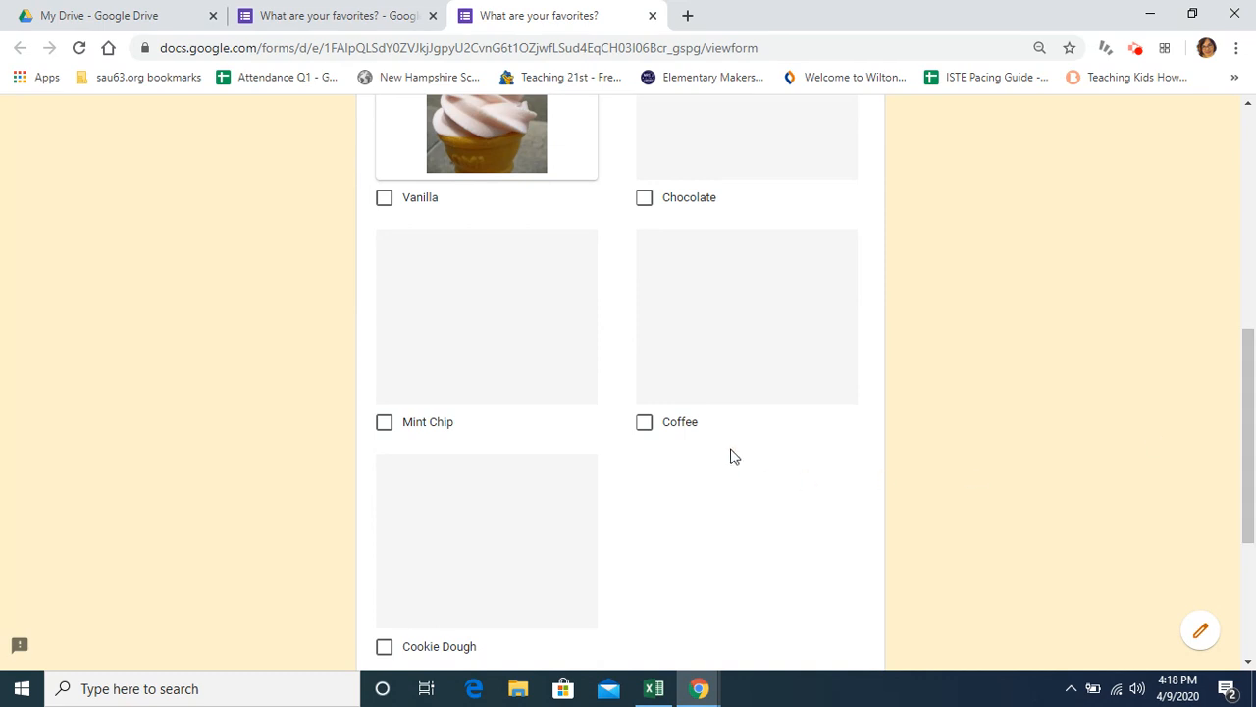
click(645, 422)
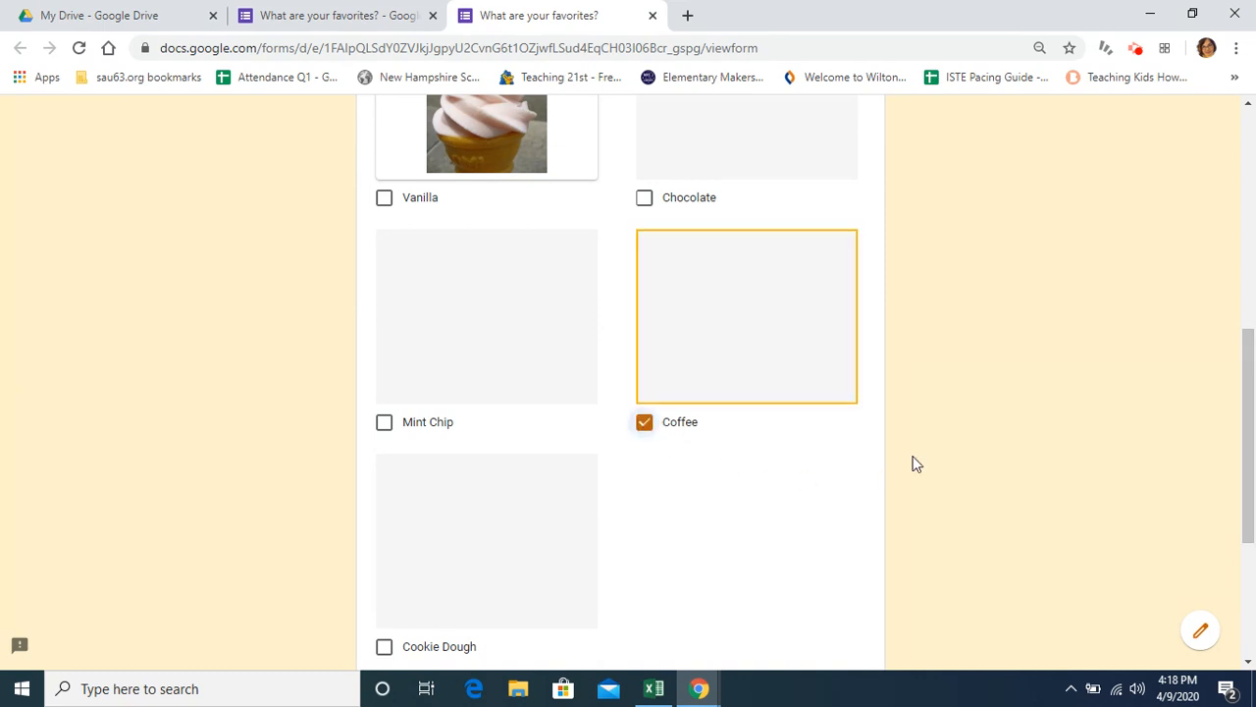
Step: Answer the pet peeve question with "When people don't use hashtags correctly." and submit the response
drag(1245, 412, 1253, 512)
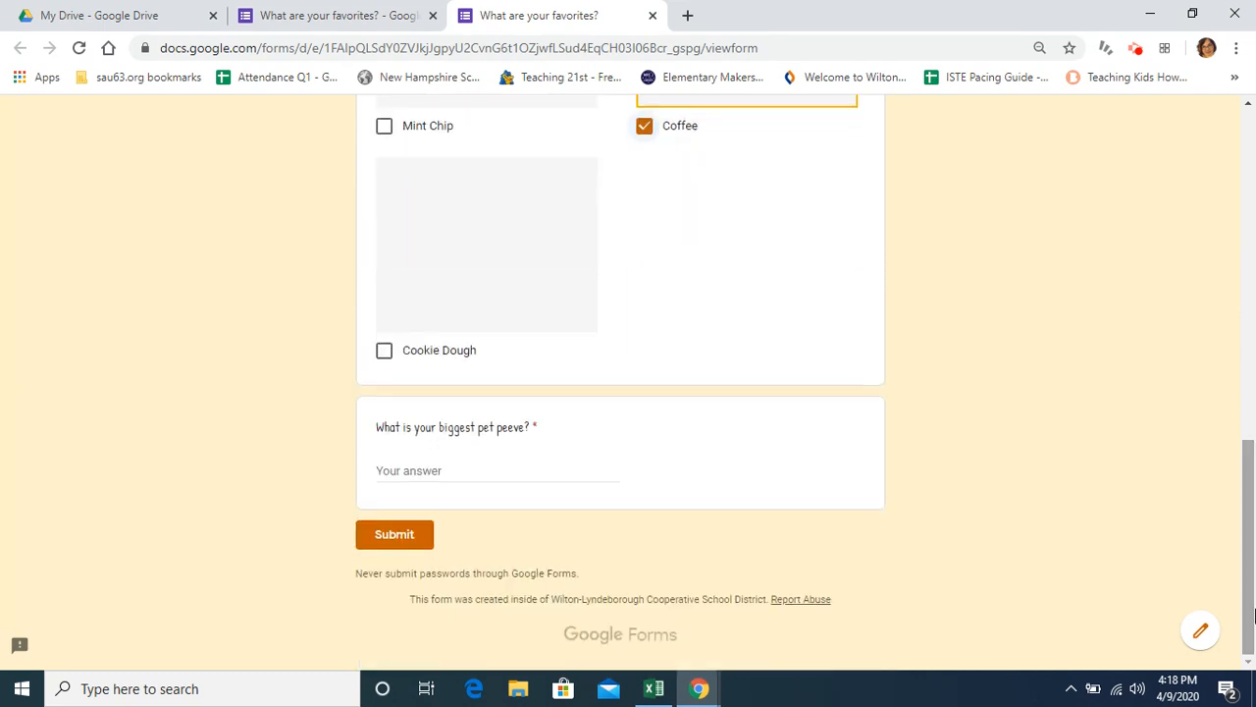
click(413, 471)
text(W)
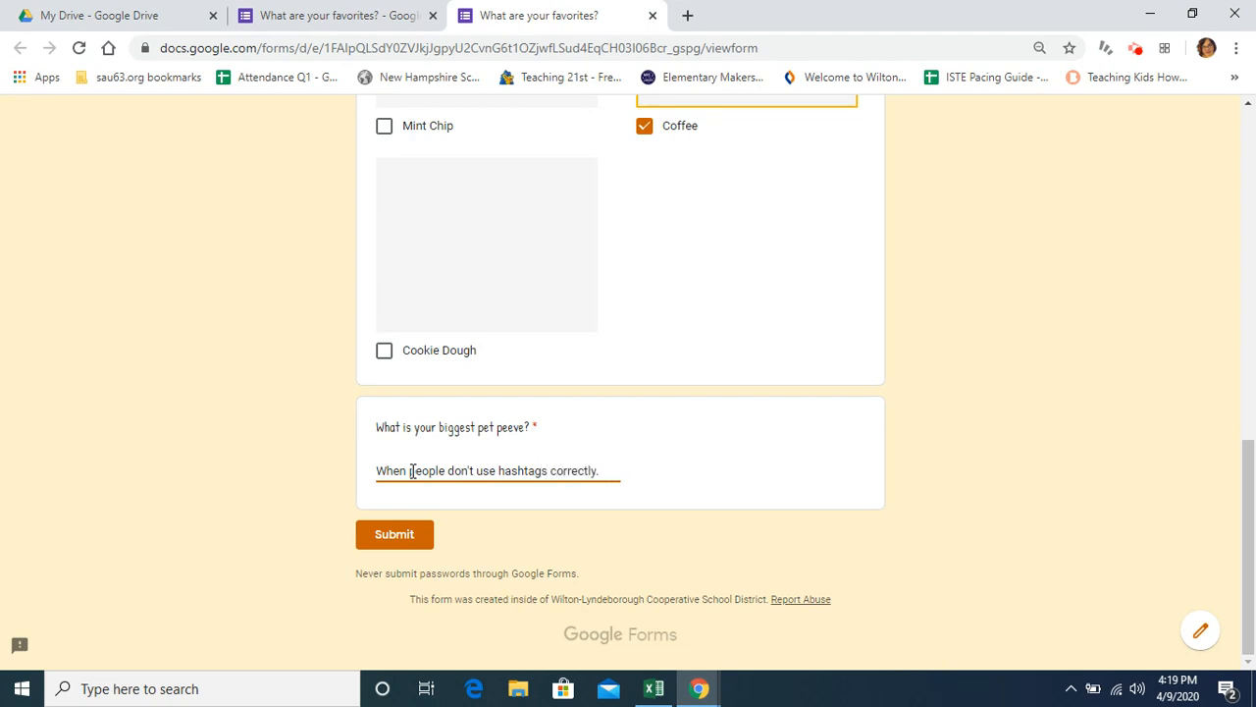
click(397, 536)
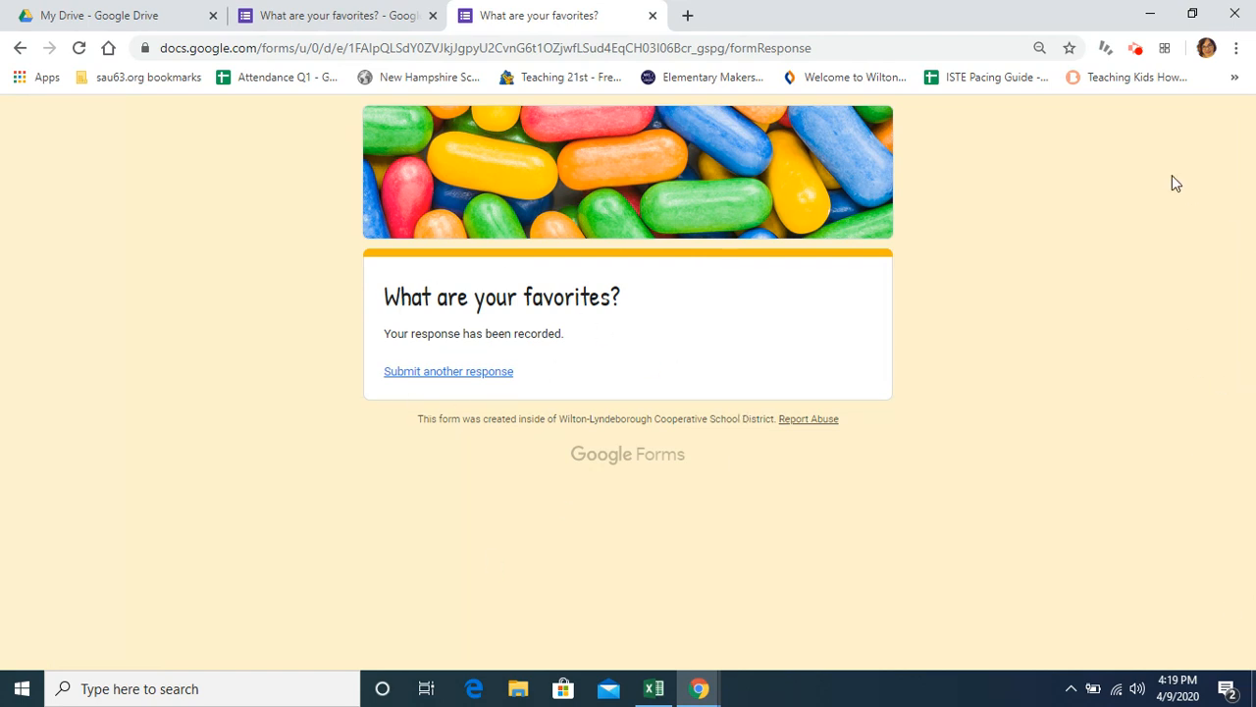
Step: Return to the survey's editor and open the form's general settings
click(247, 8)
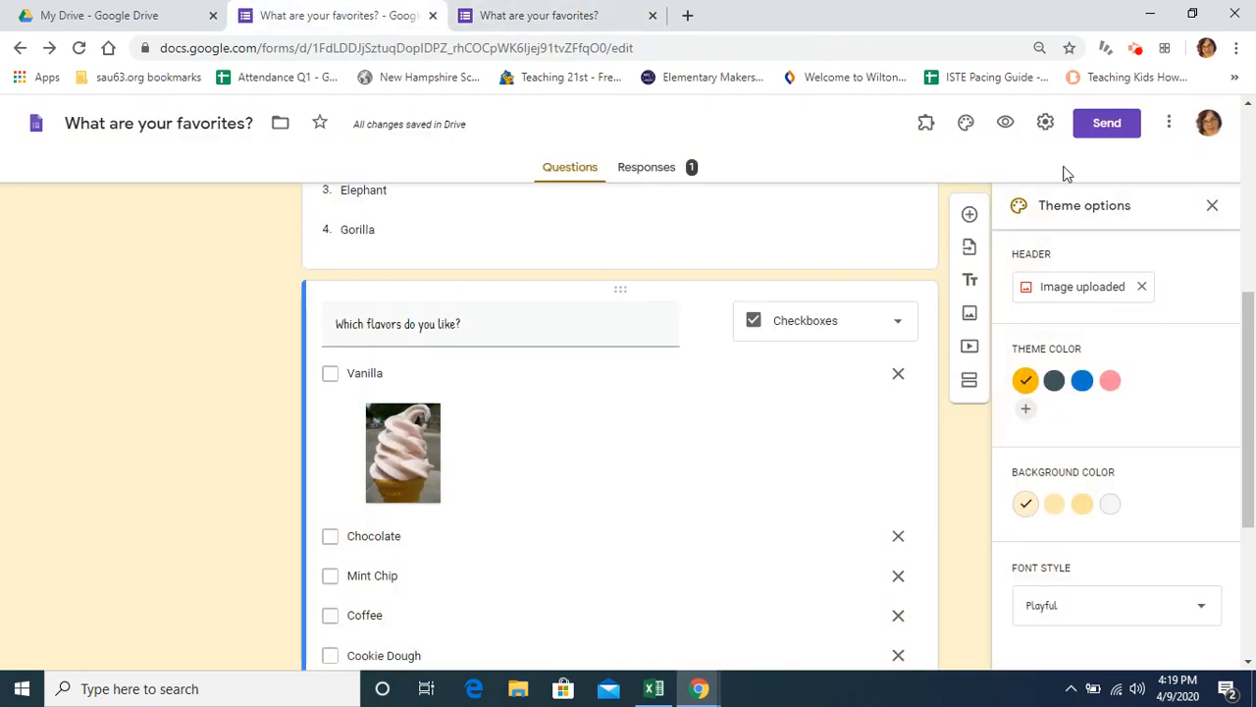
click(1040, 122)
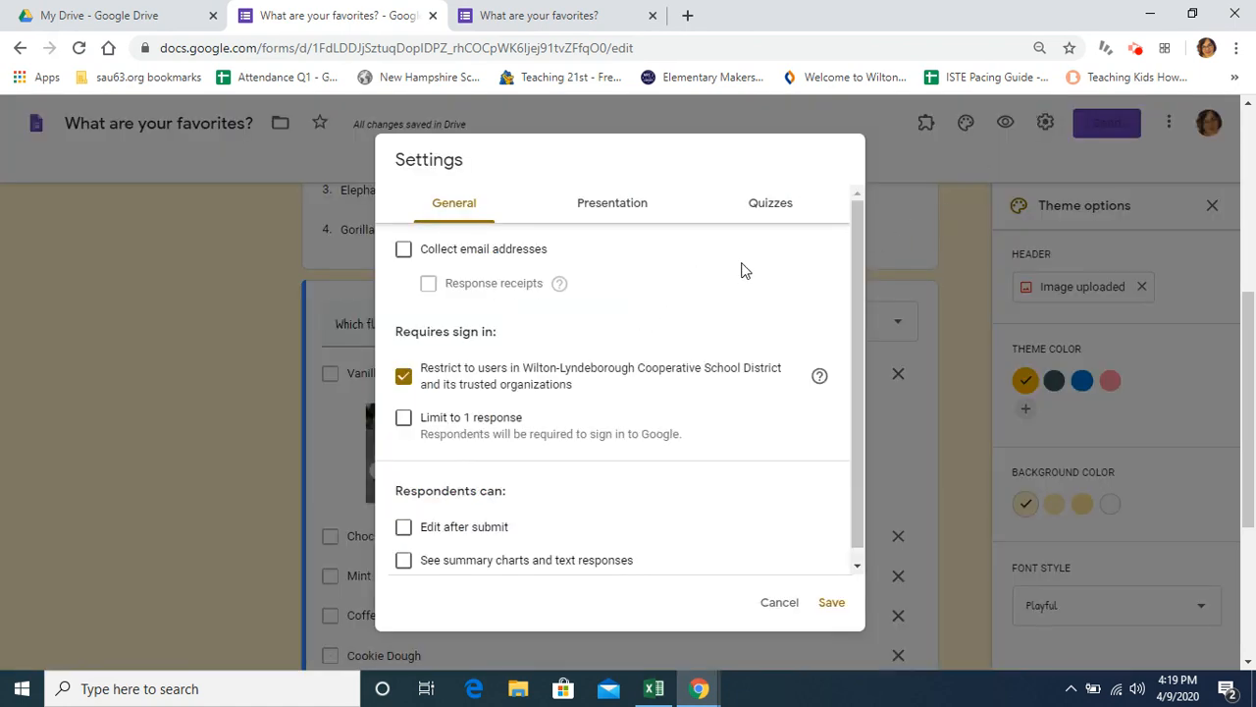
drag(858, 312, 922, 92)
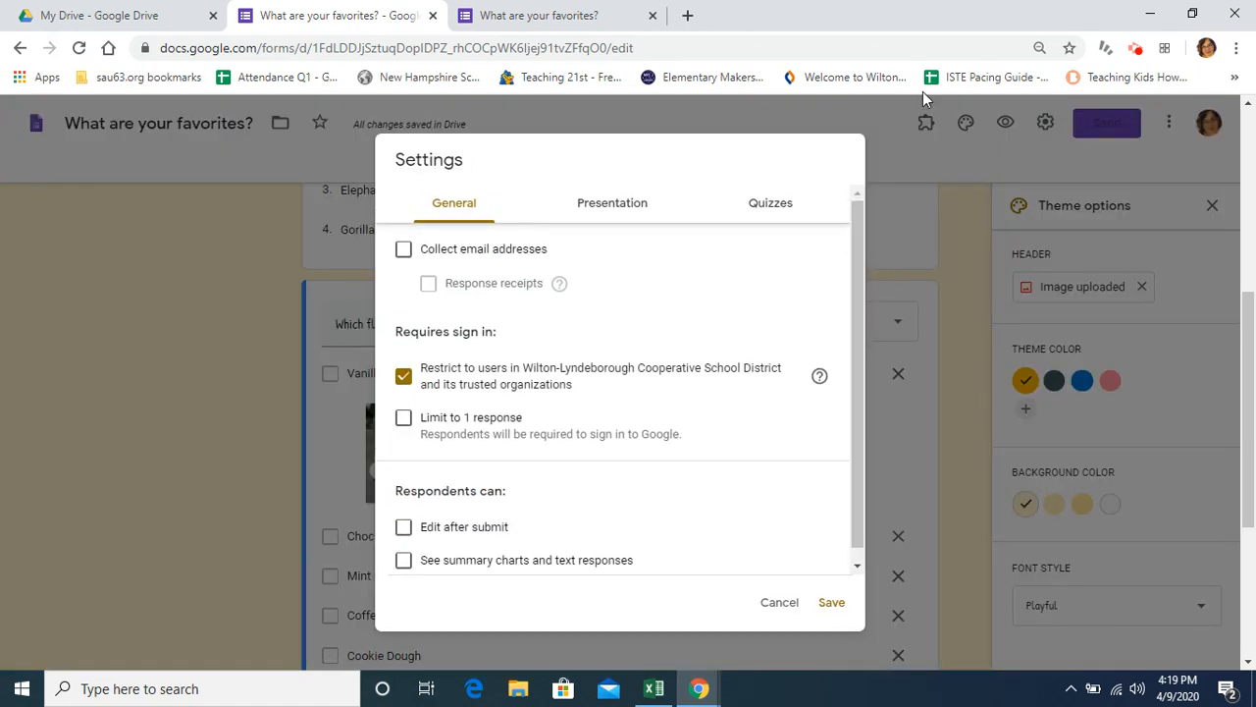
Step: Try the Collect email addresses and Limit to 1 response options, switch both back off, and view the presentation settings
click(403, 250)
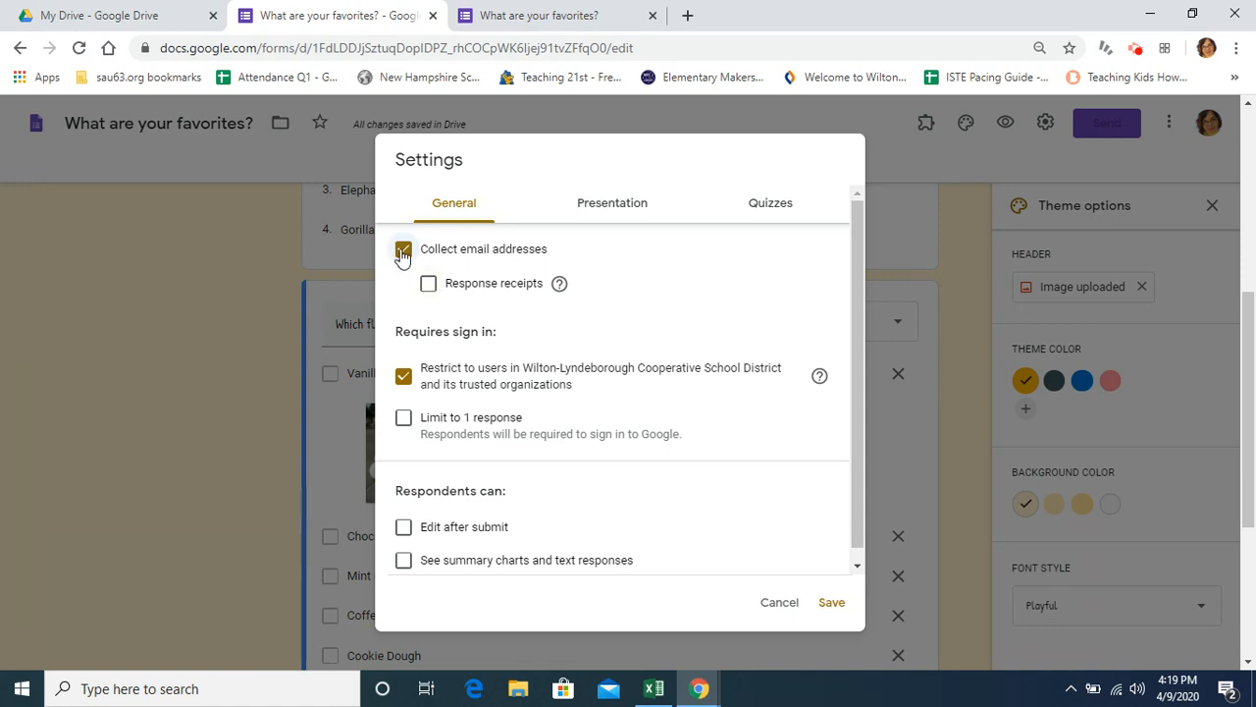
click(402, 250)
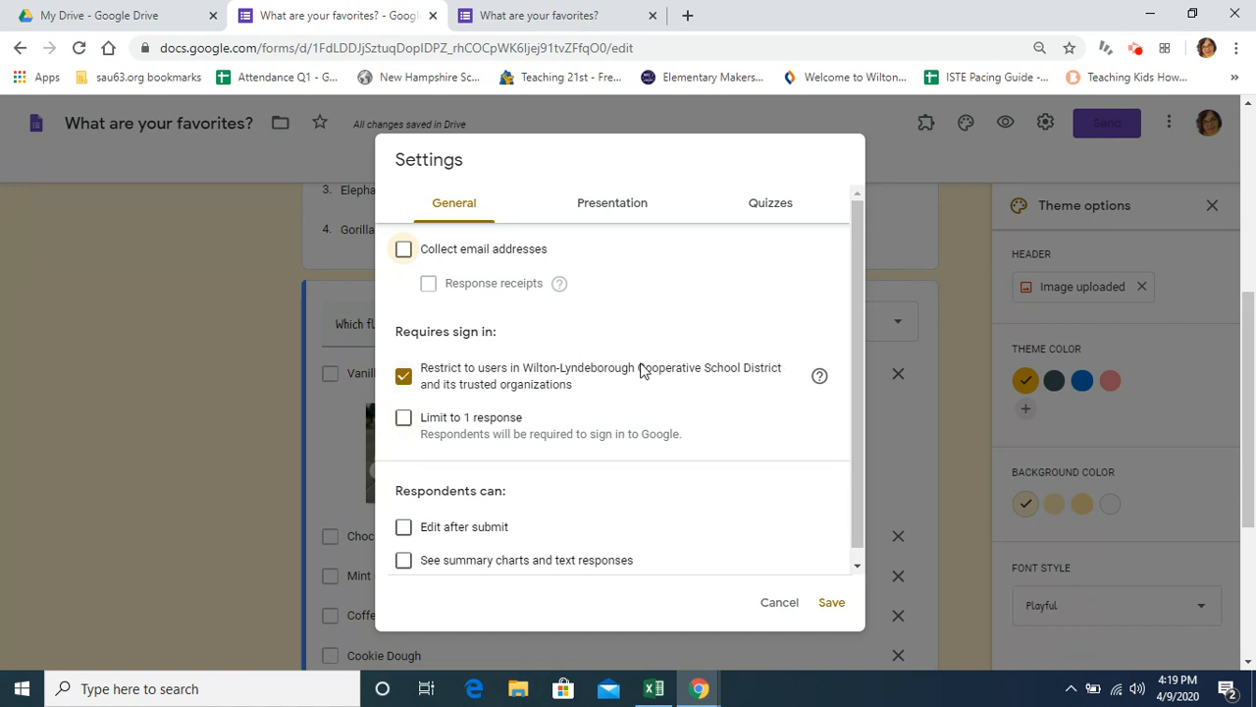
click(404, 420)
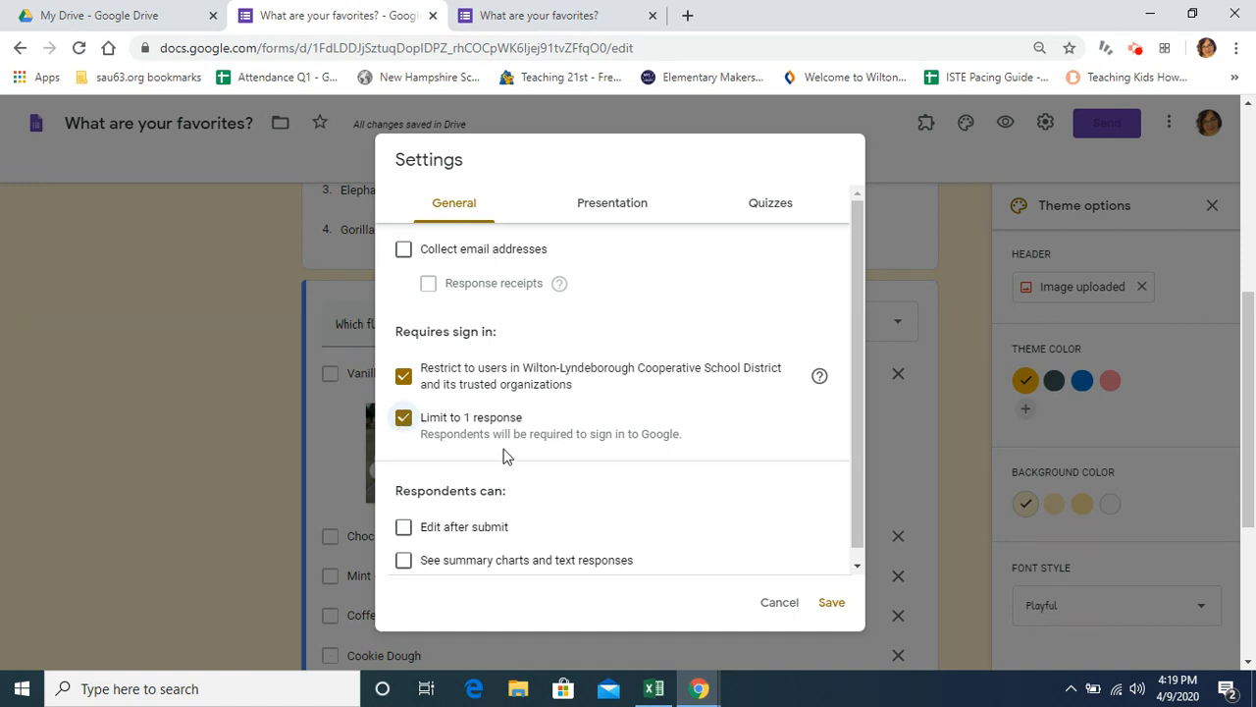
click(406, 428)
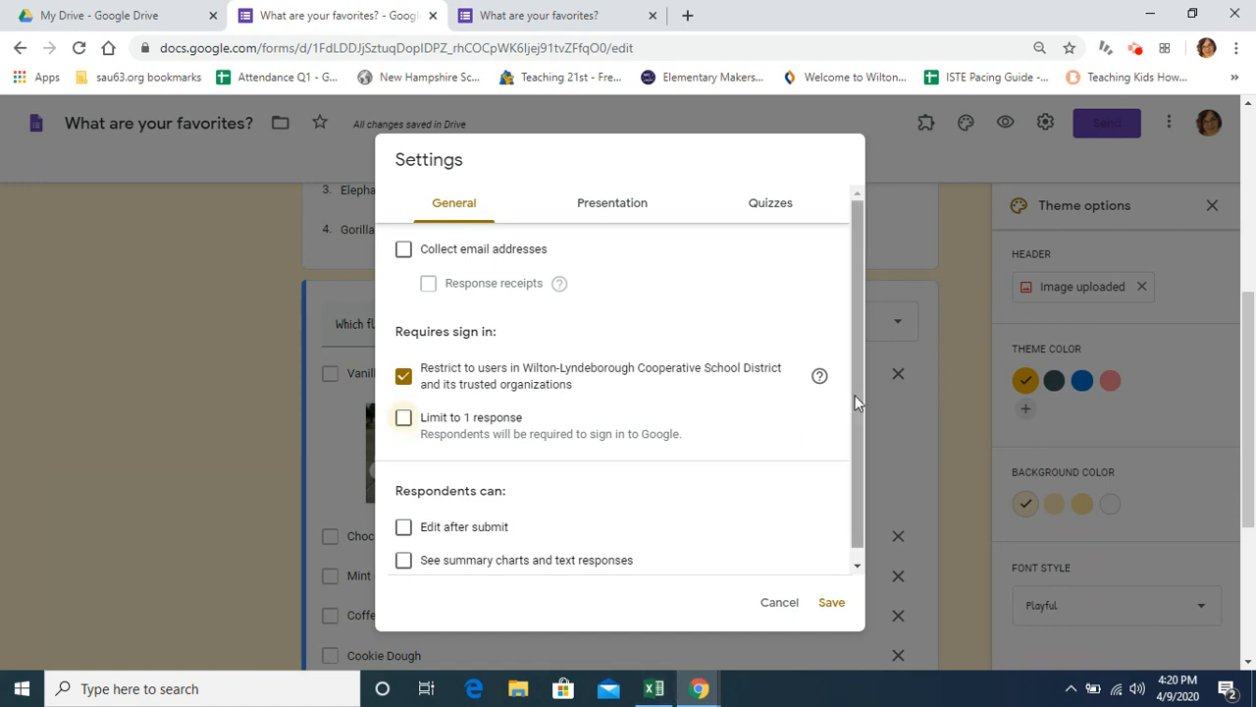
scroll(855, 413, down, 1)
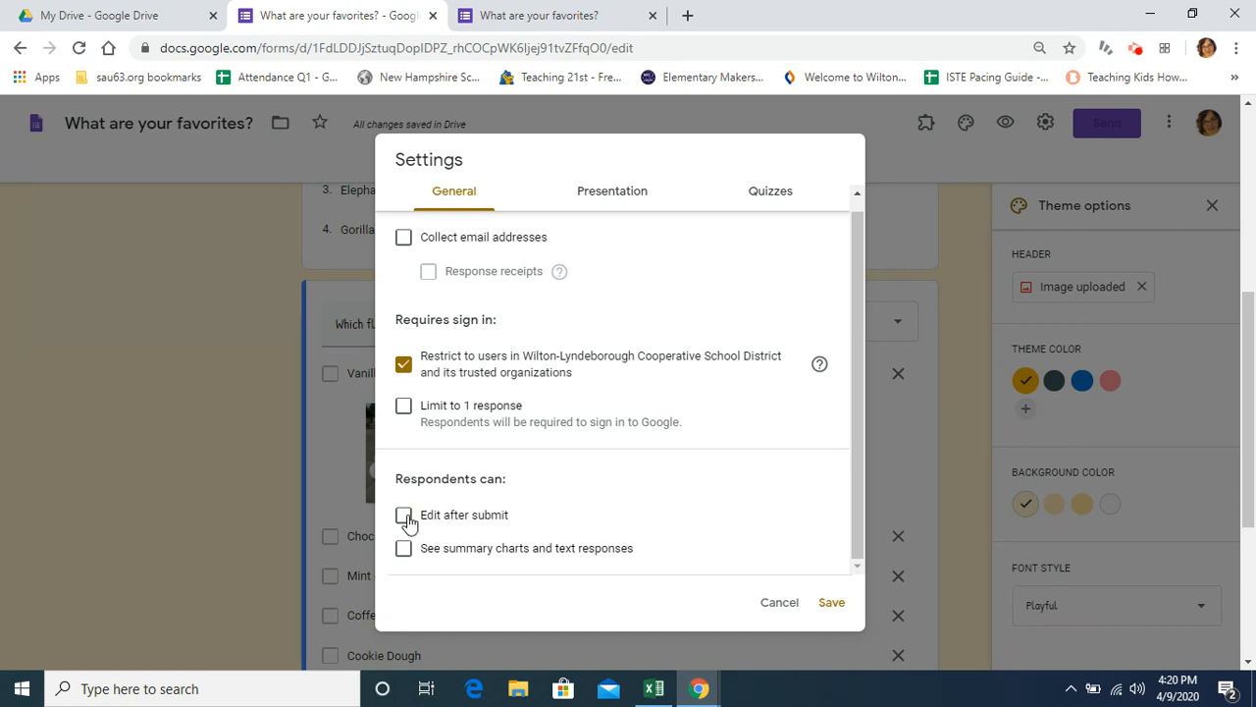
click(617, 193)
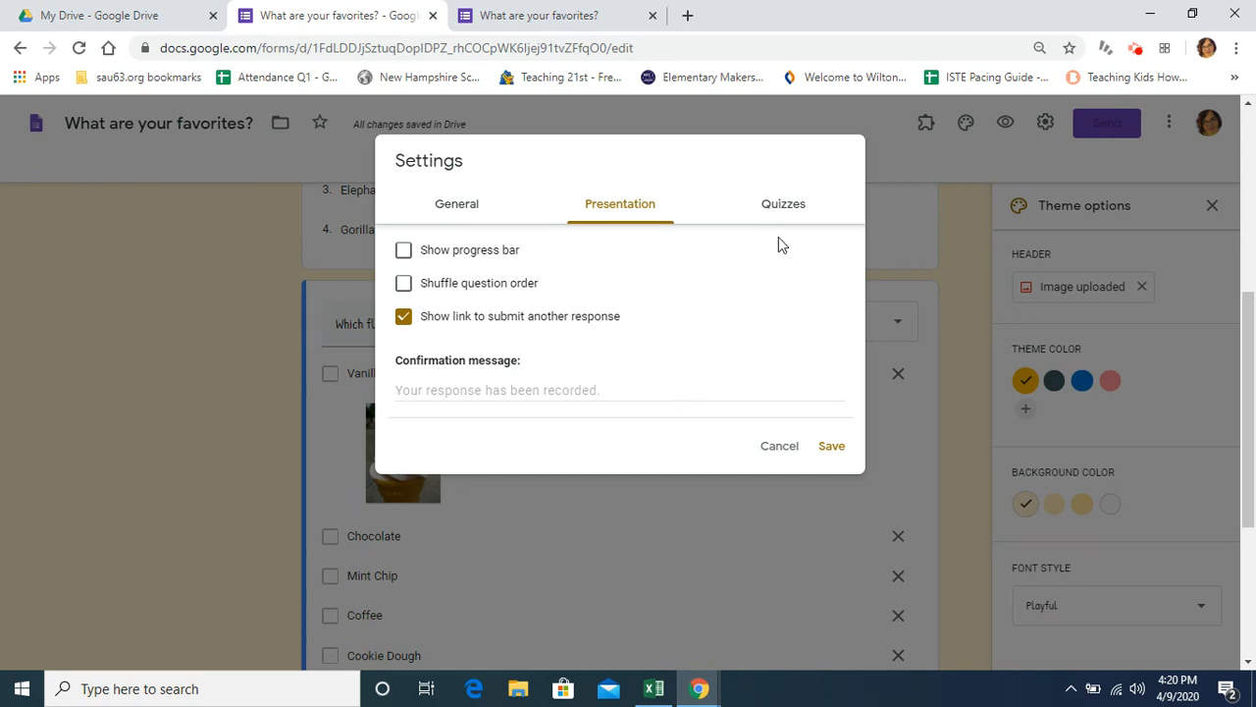
Step: Make the form a quiz with grades released later, after manual review, and save the settings
click(785, 206)
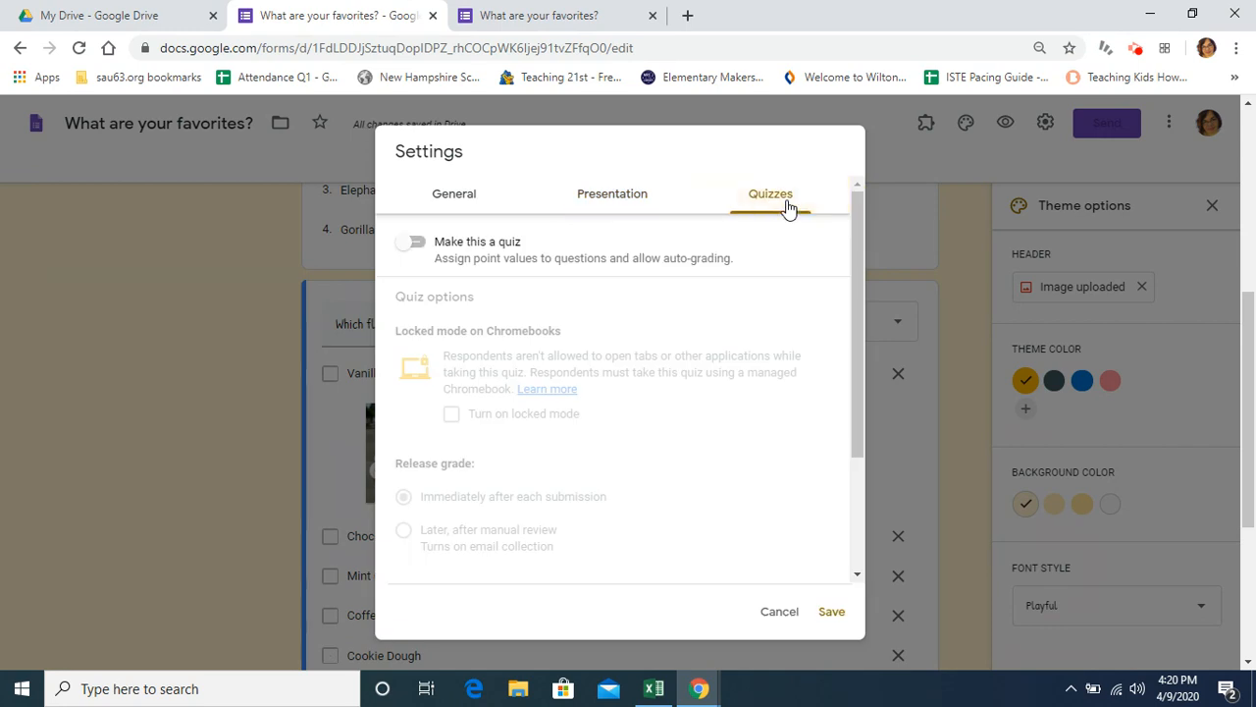
click(420, 247)
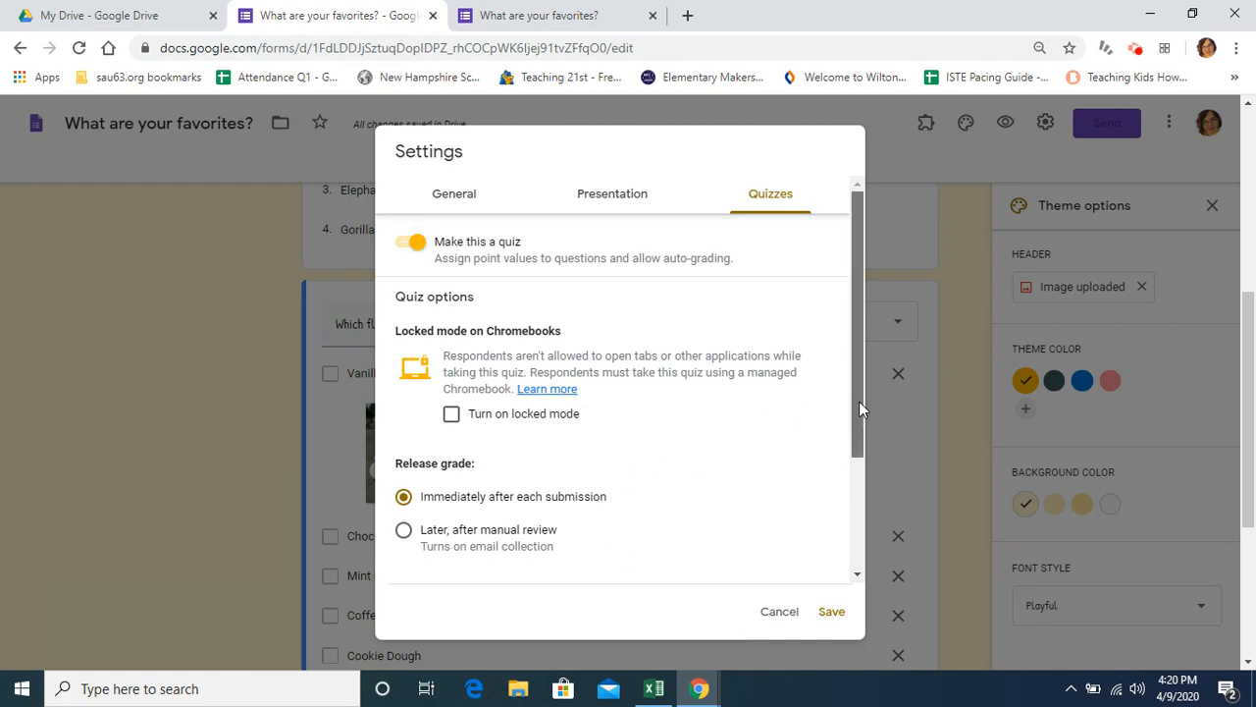
drag(859, 401, 865, 567)
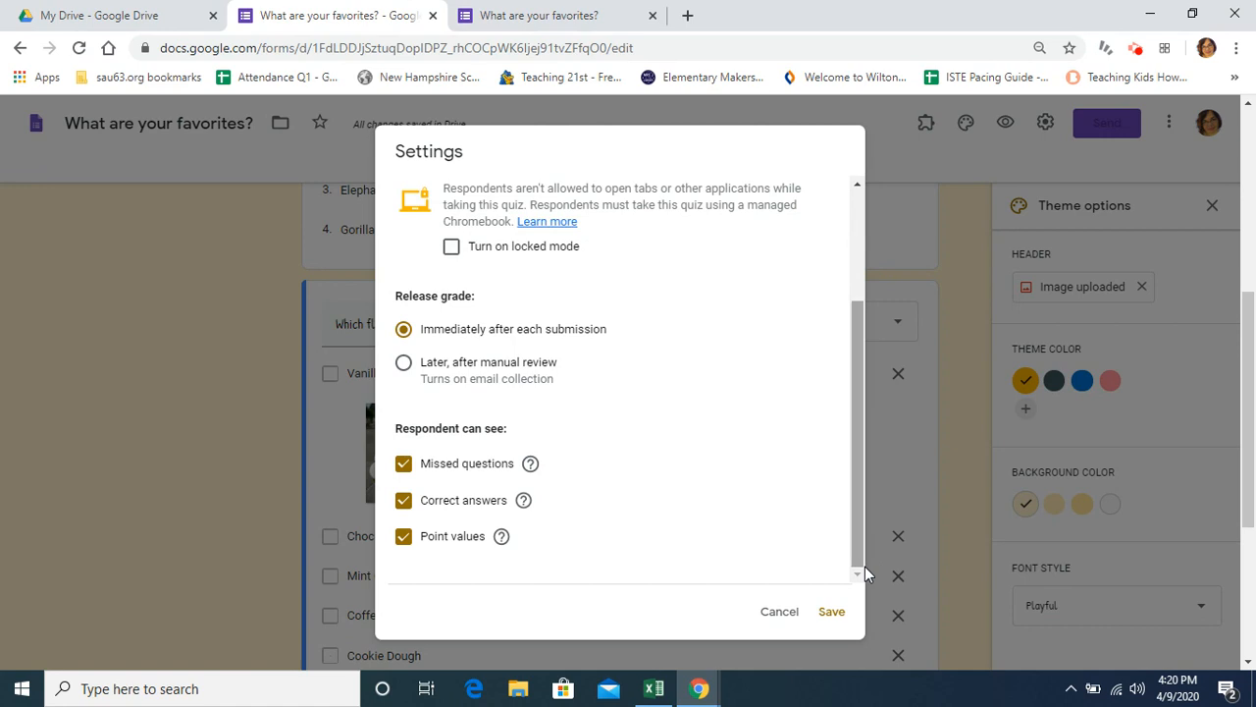
click(400, 380)
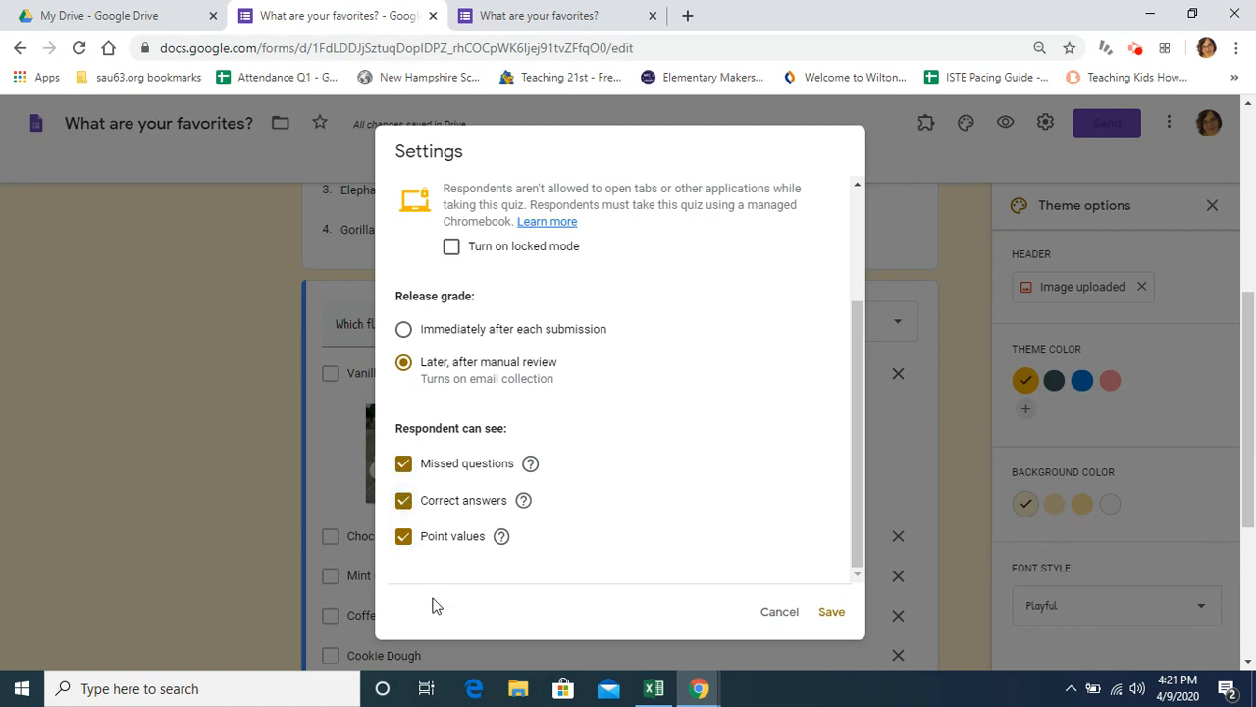
click(831, 609)
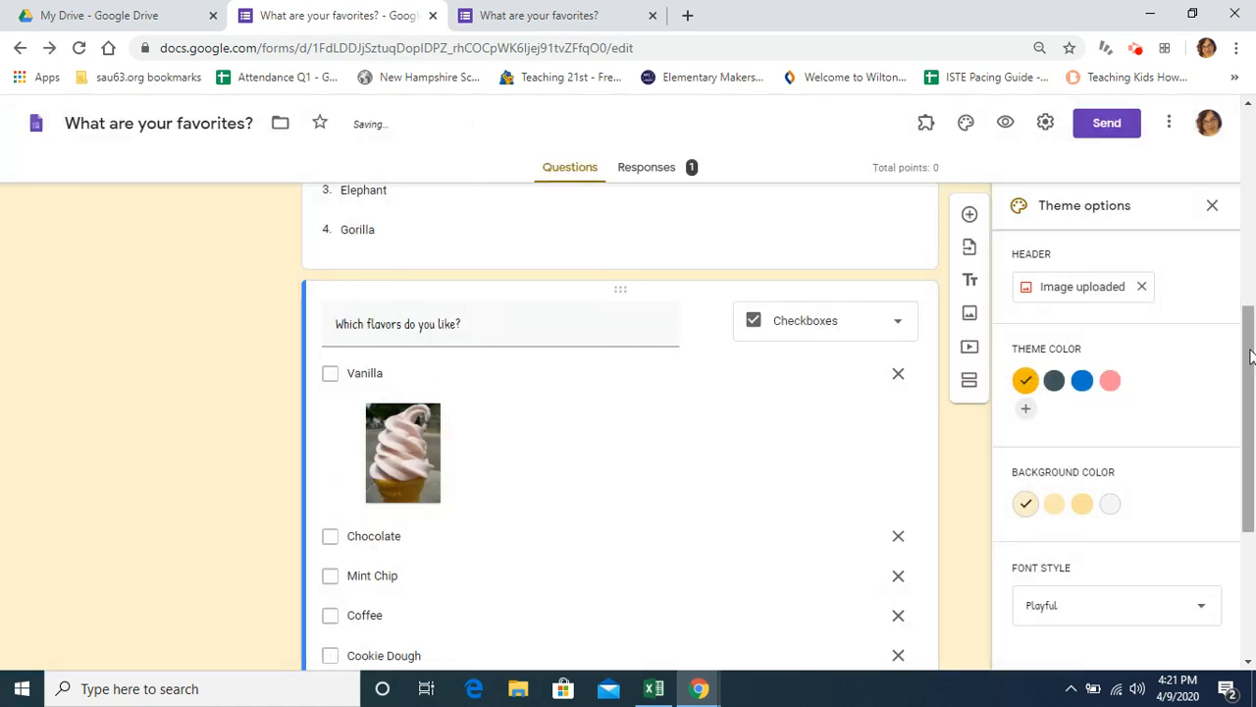
click(1168, 124)
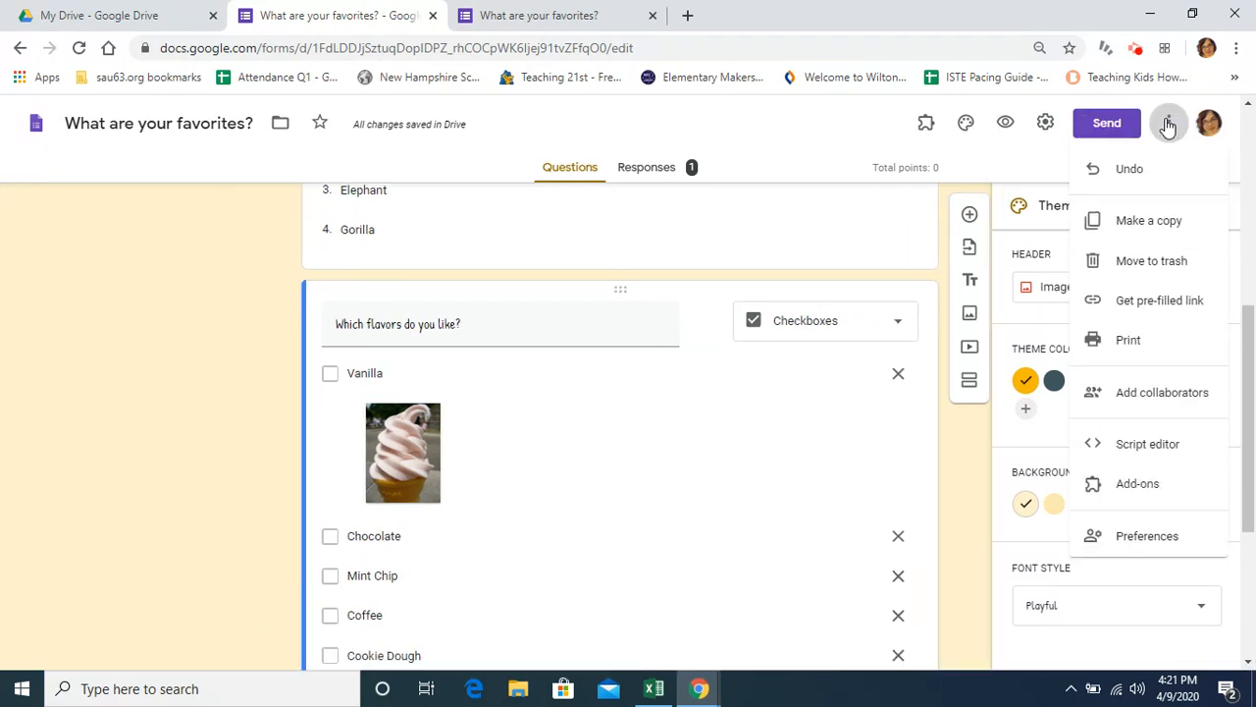
click(1168, 124)
click(1168, 124)
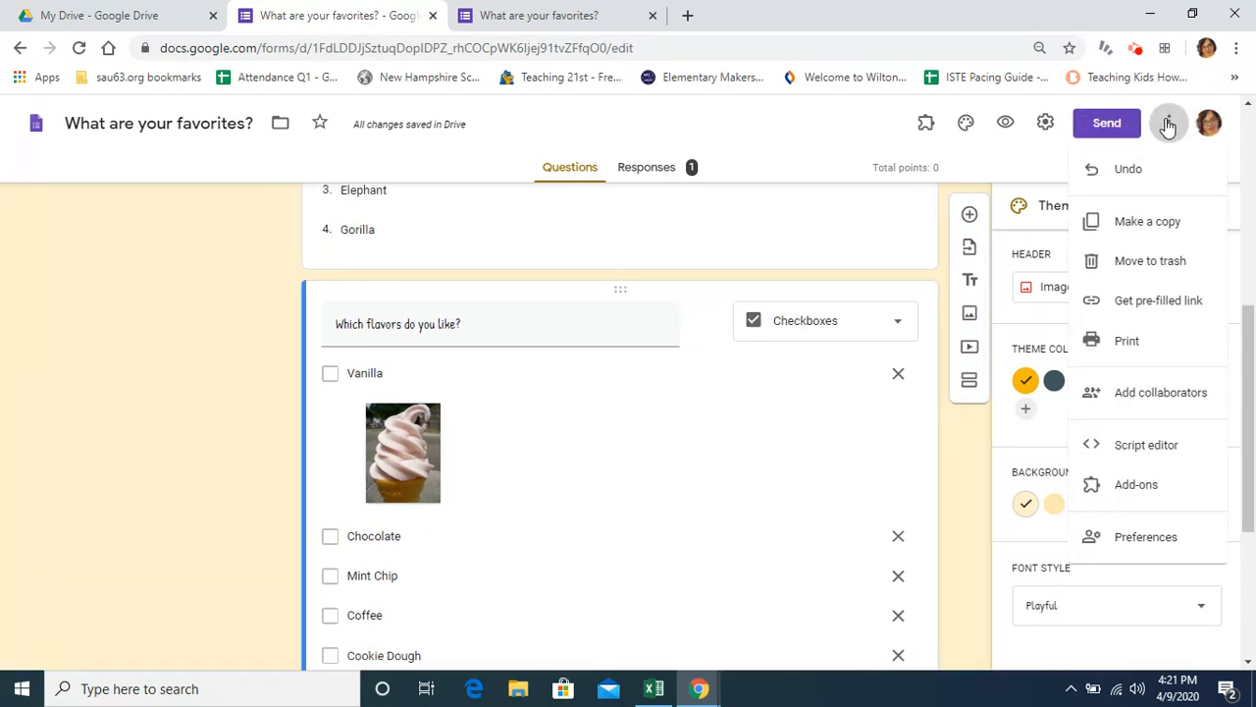
click(1168, 125)
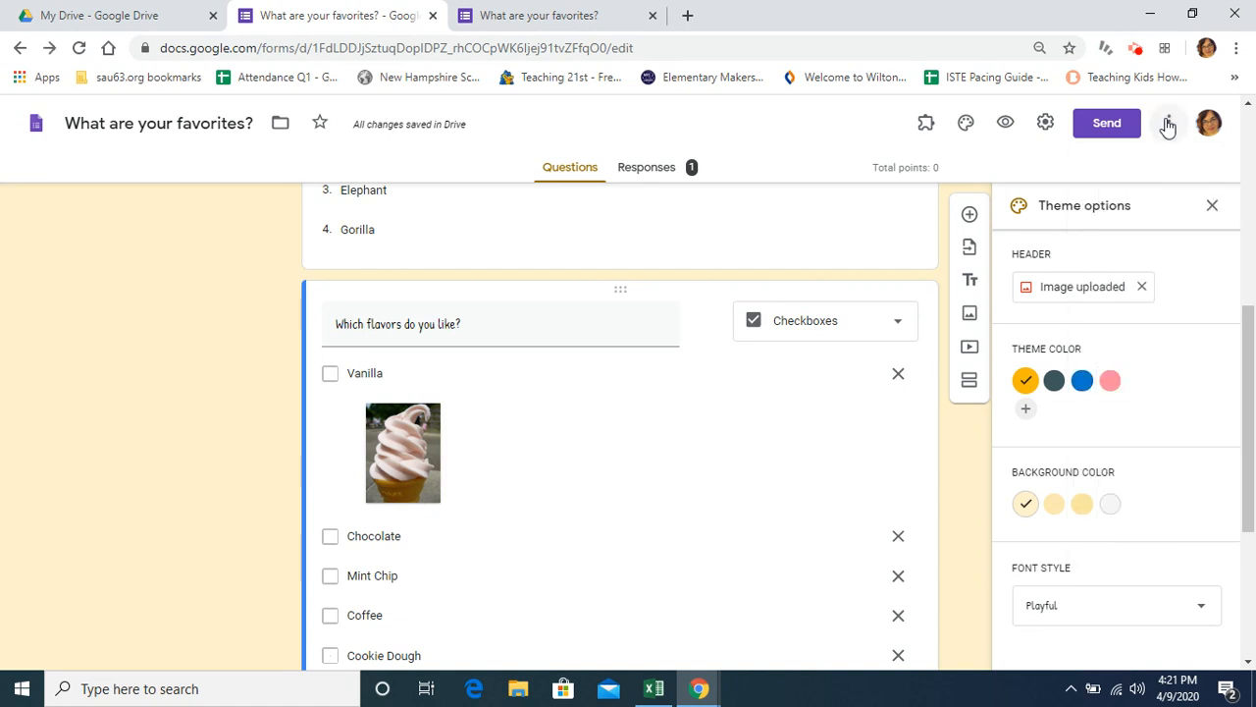
Step: Review the email, link and embed HTML options for sending the form, switching the shortened URL on and back off
click(1110, 128)
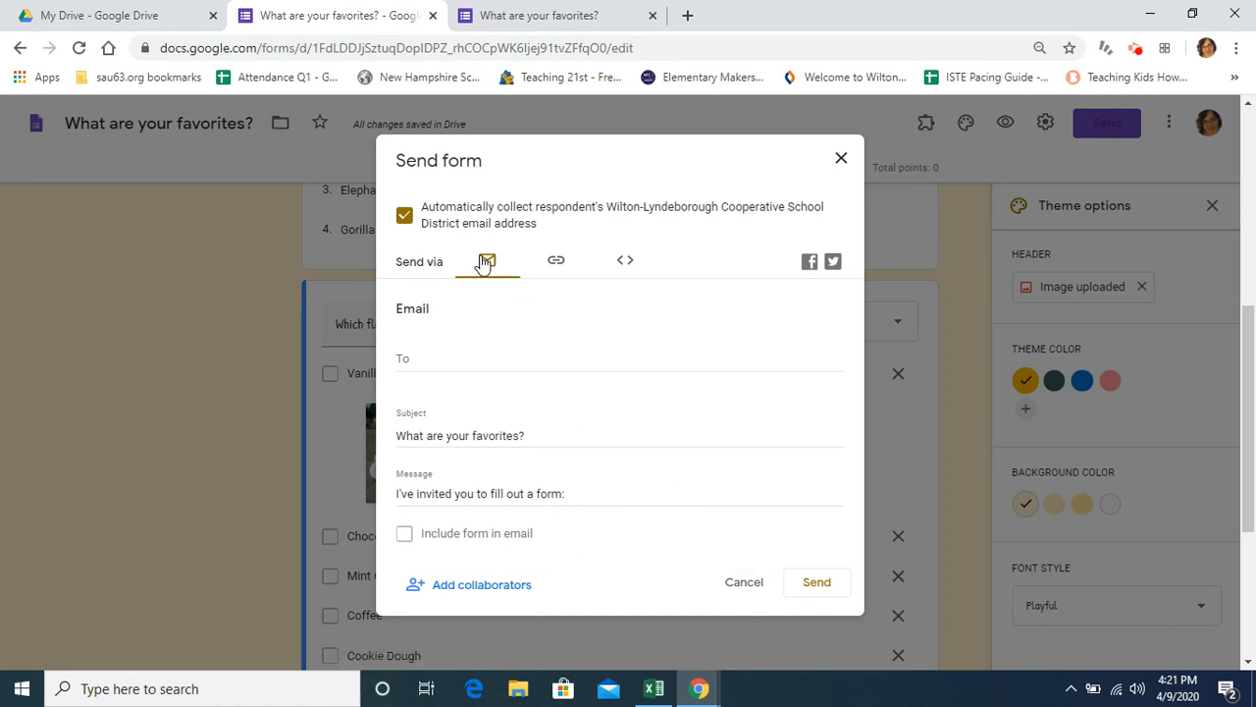
click(578, 261)
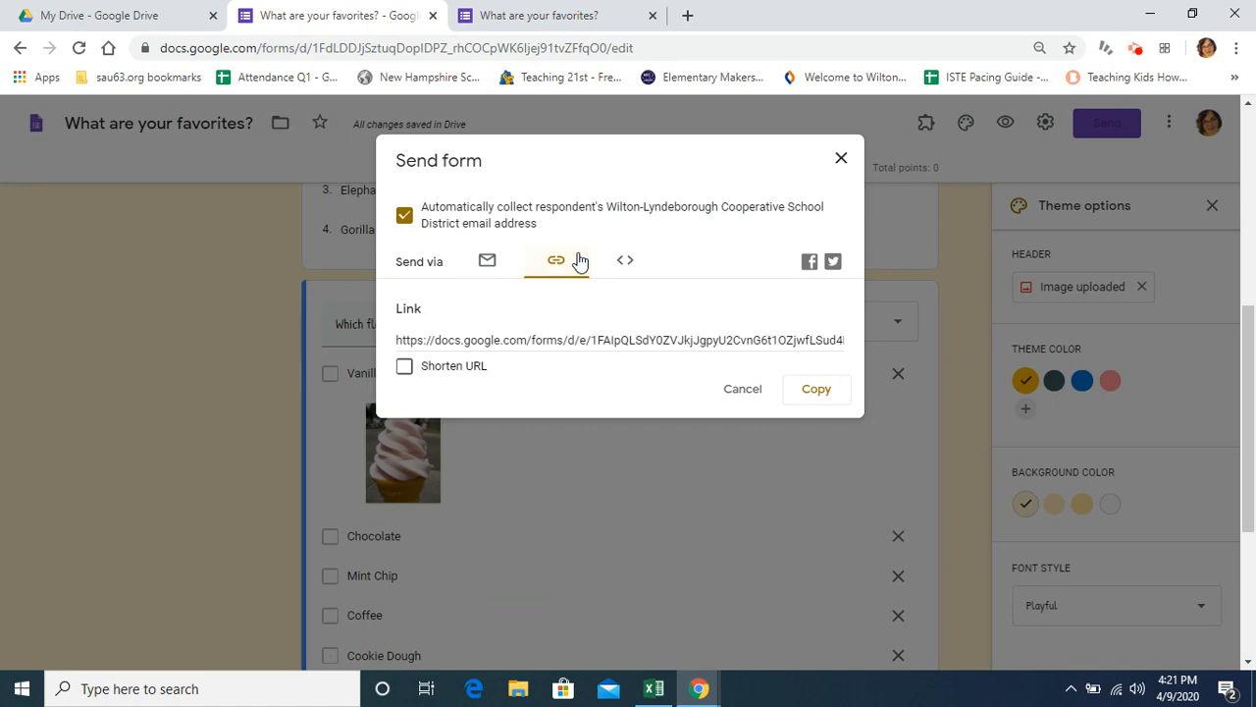
click(581, 344)
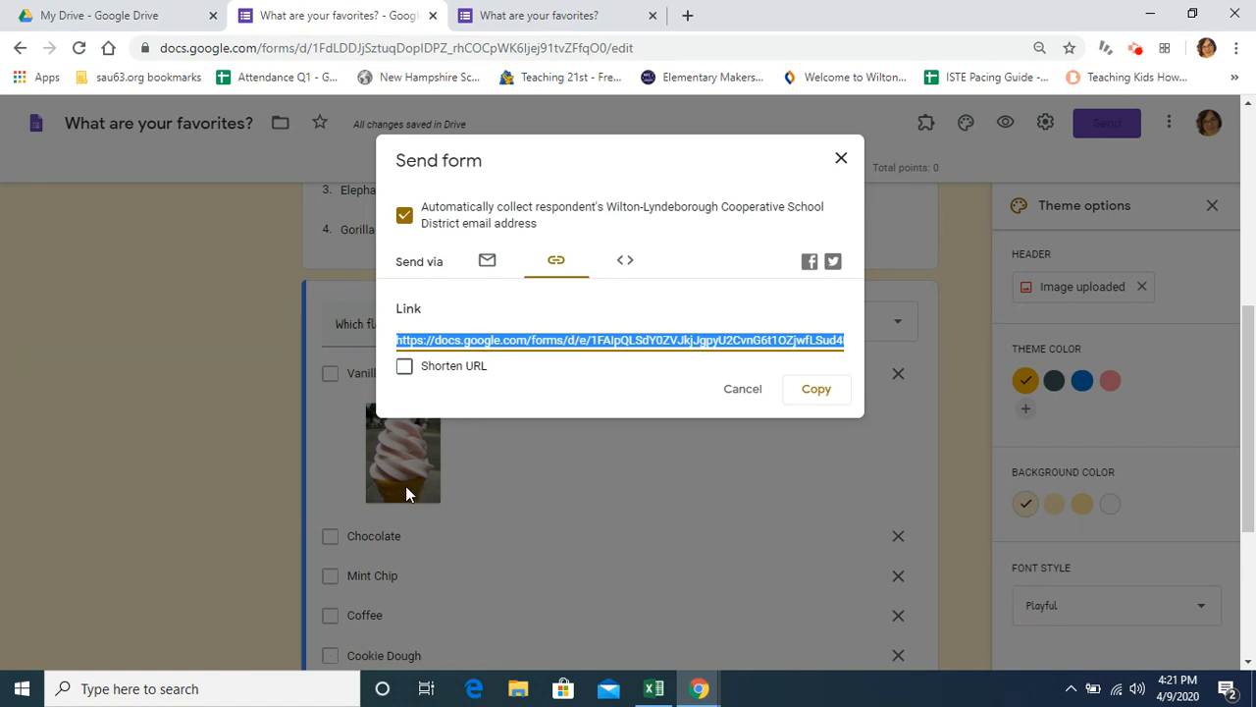
click(405, 369)
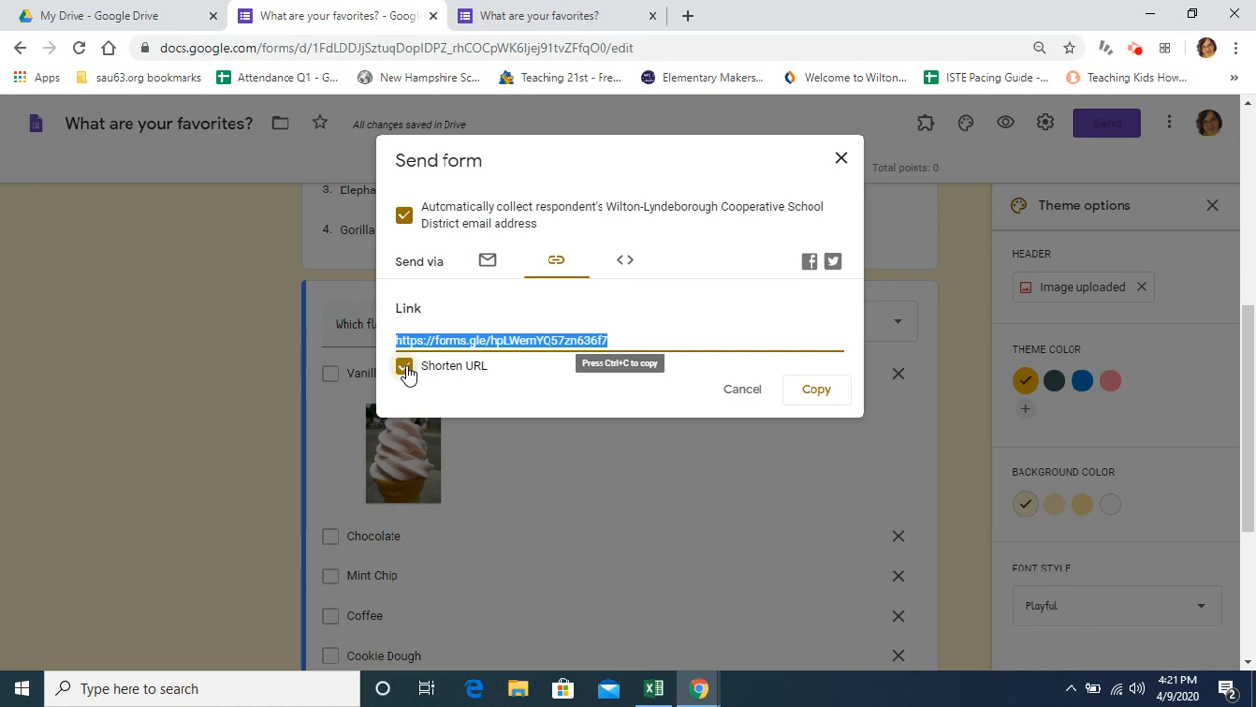
click(406, 368)
click(618, 271)
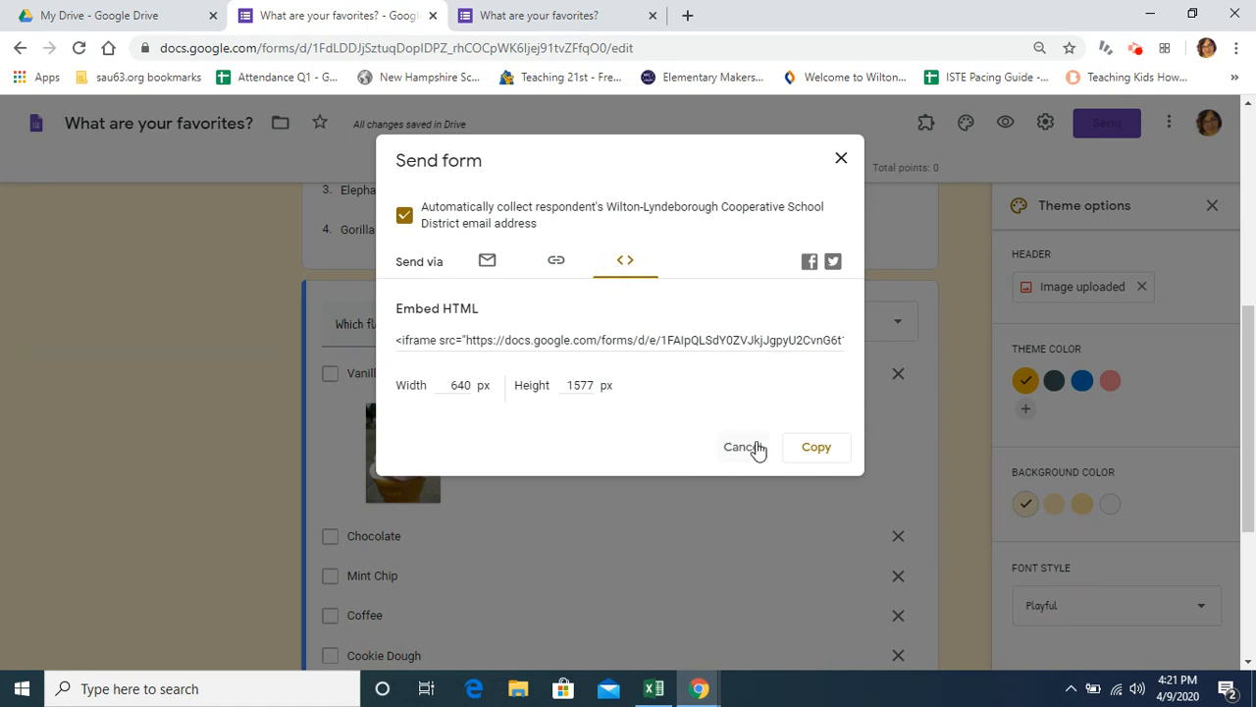
Step: Copy the form's full-length link to the clipboard and close the sending options
click(558, 265)
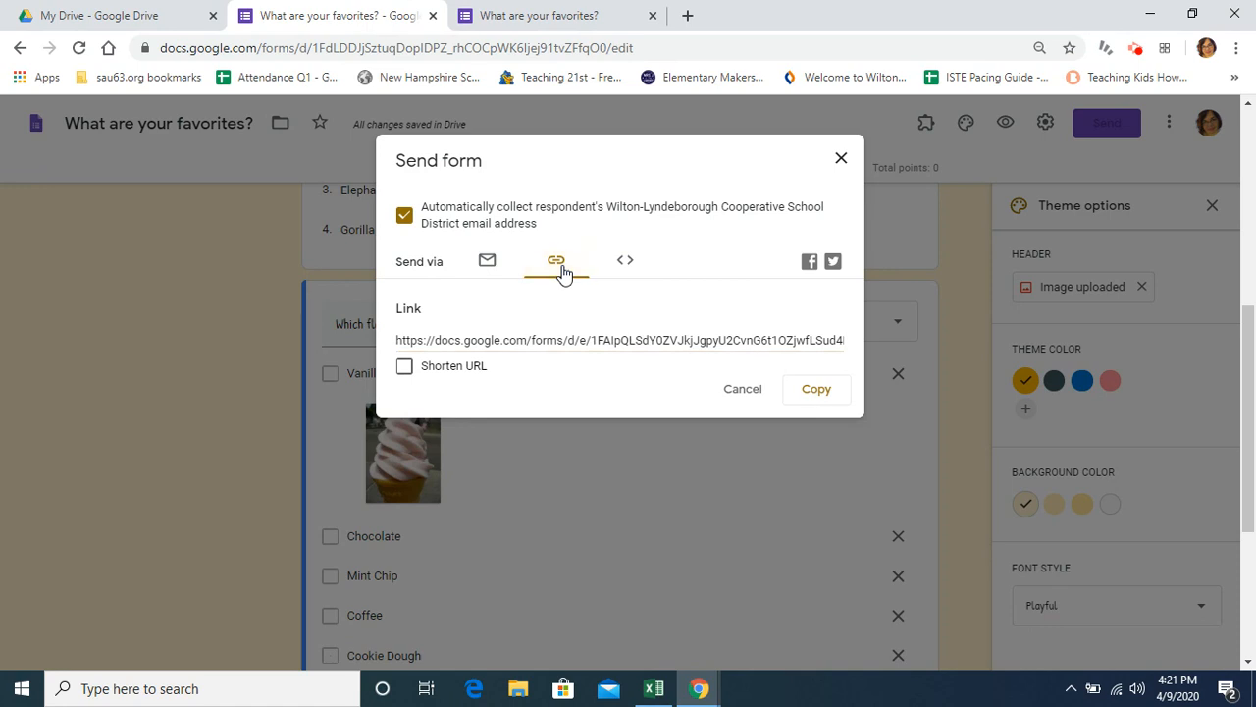
click(815, 393)
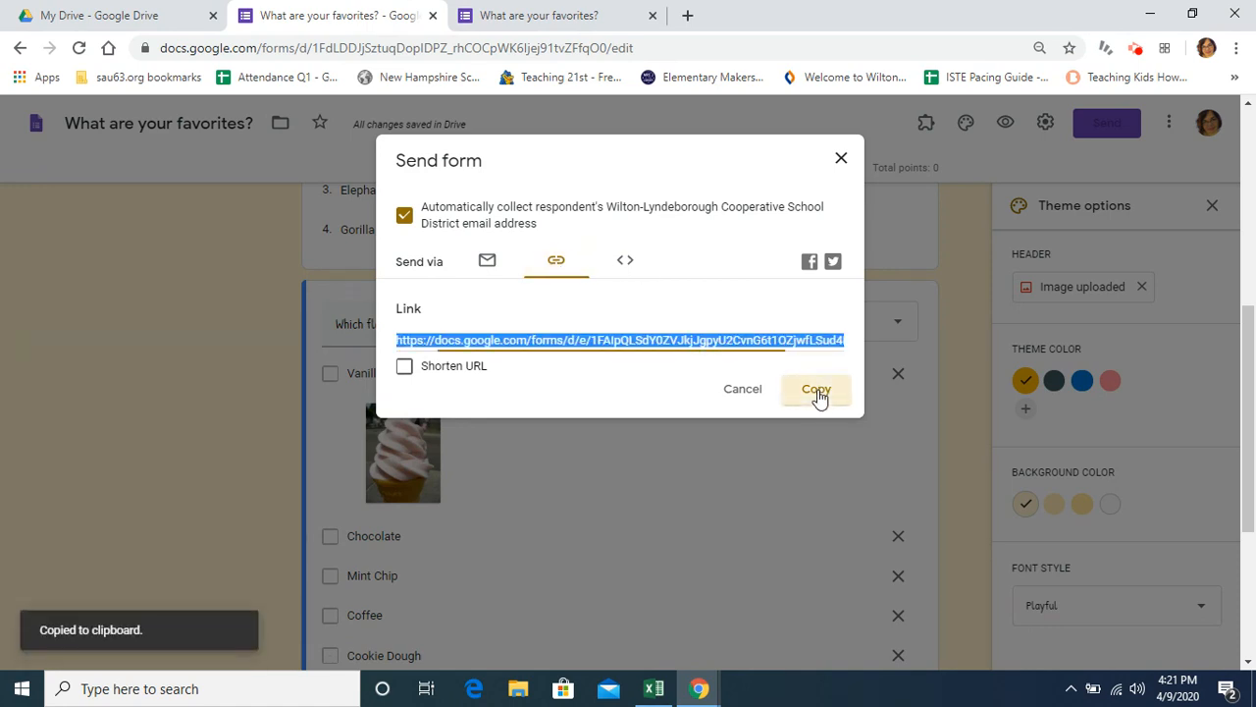
click(841, 158)
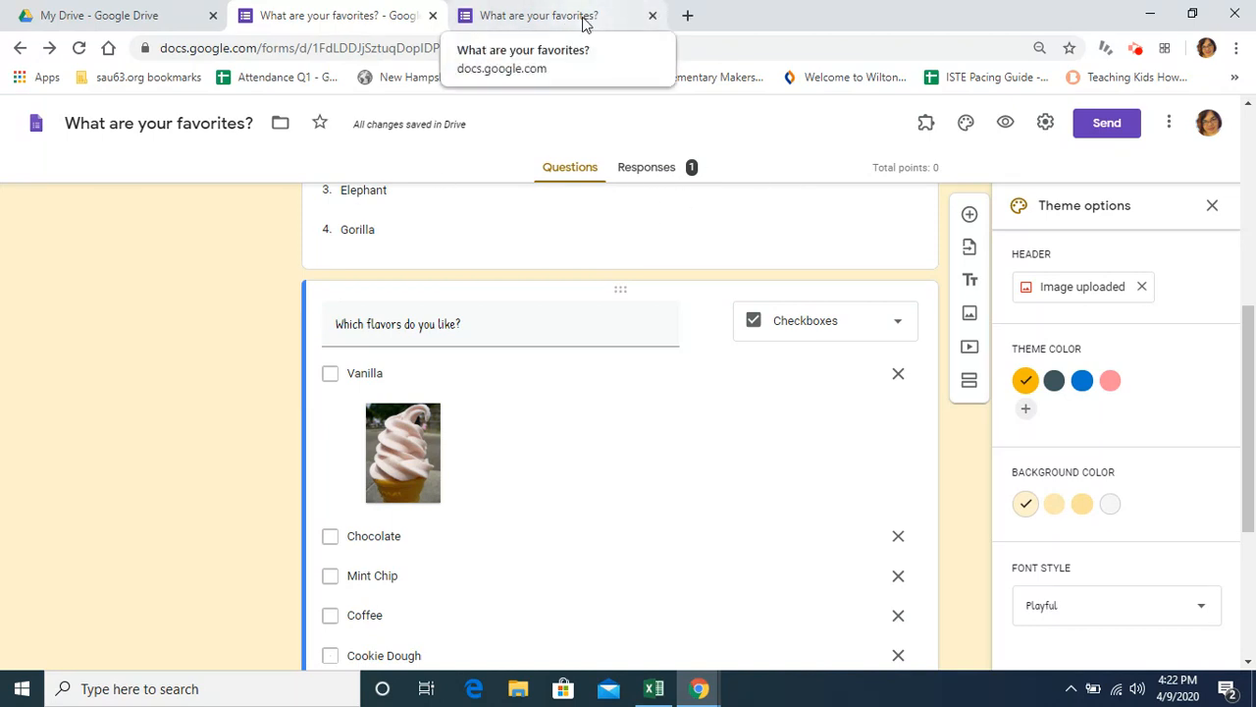
Step: Close both form pages and reopen the "What are your favorites?" form from the recent files in Google Drive
click(652, 17)
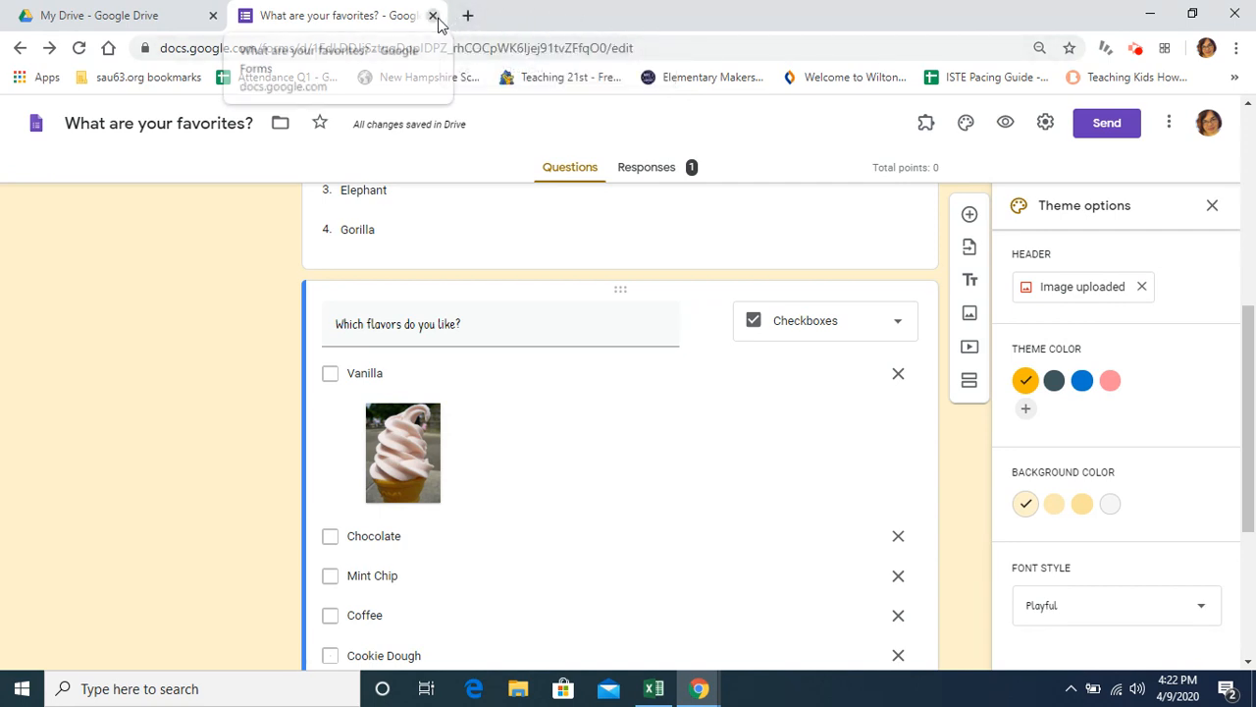
click(433, 17)
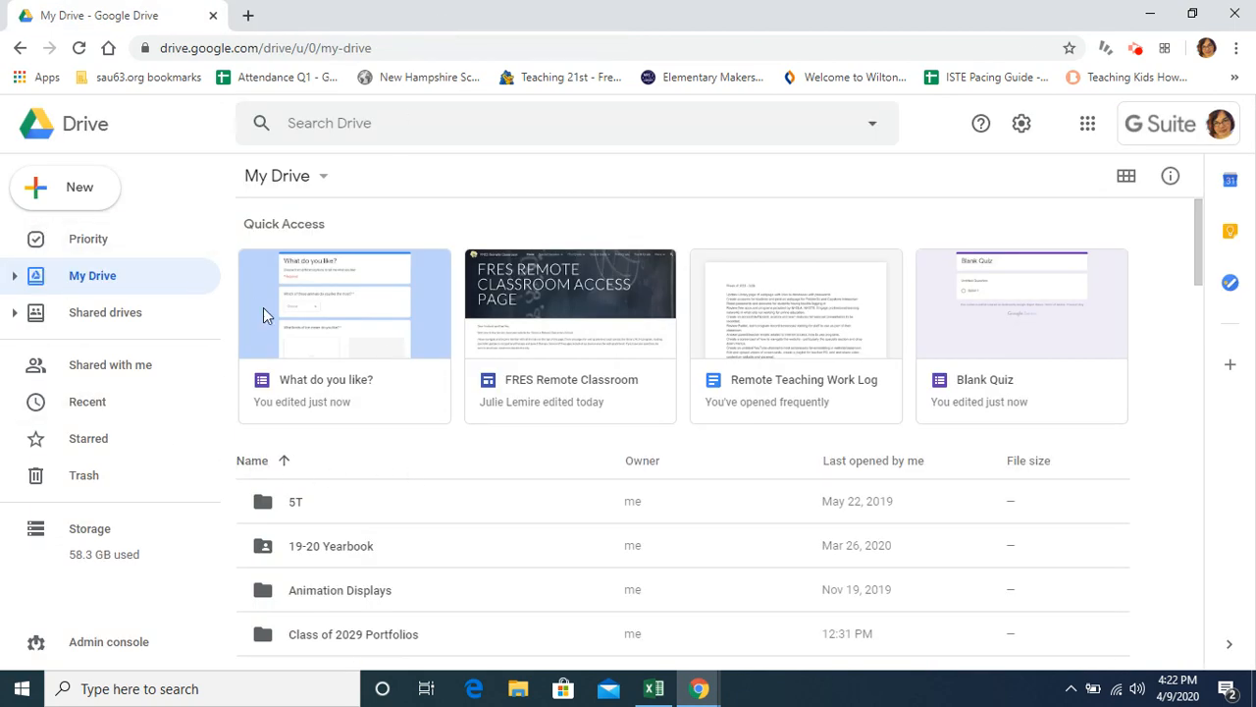
click(96, 410)
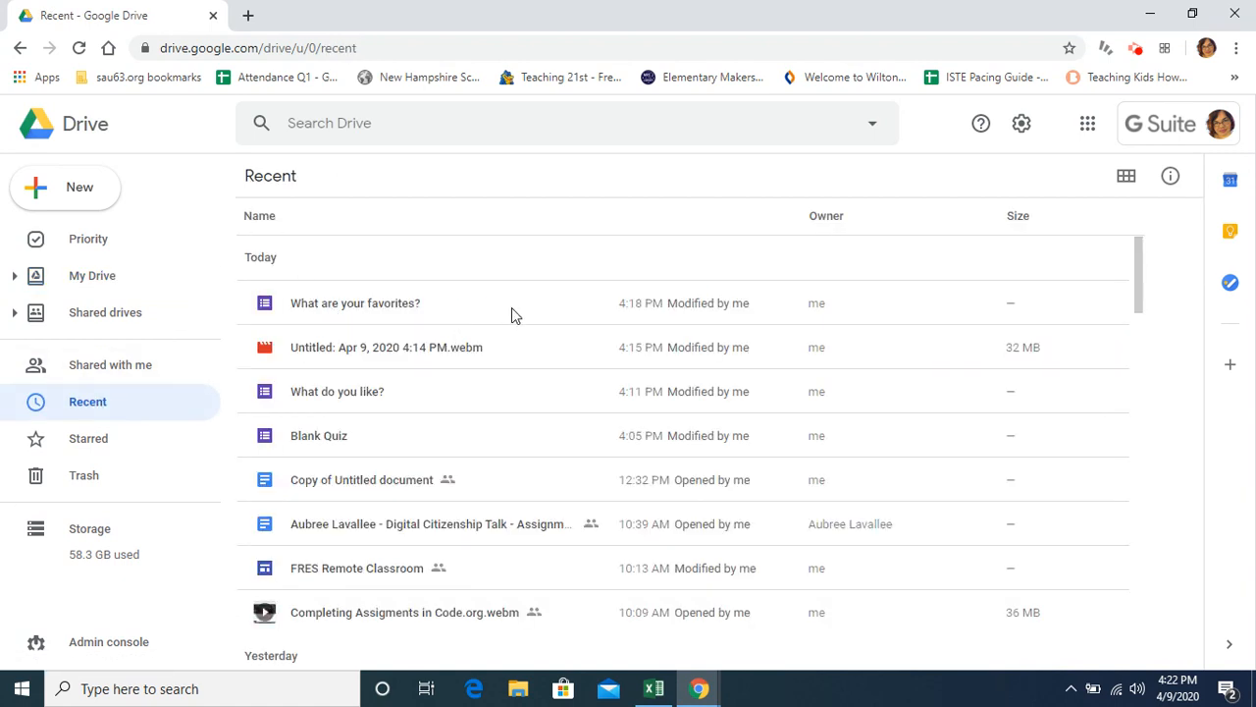
double_click(382, 300)
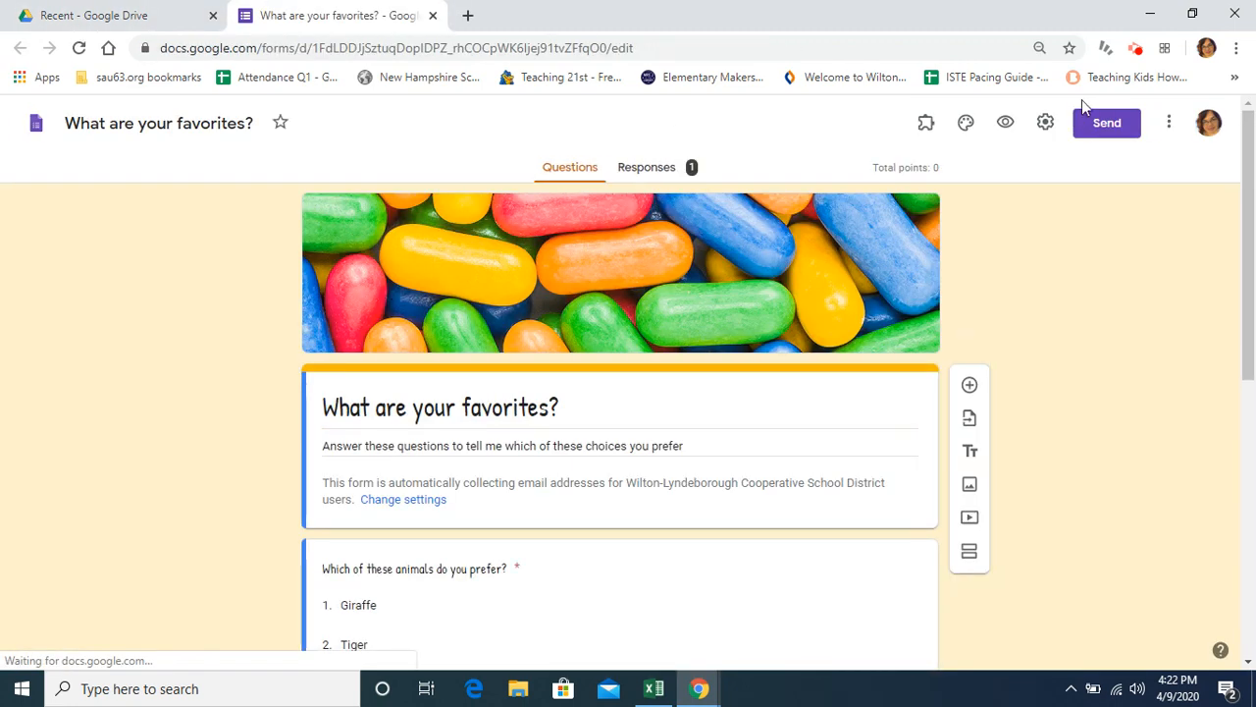
Step: Open the form's responses and switch accepting responses off and back on
click(658, 167)
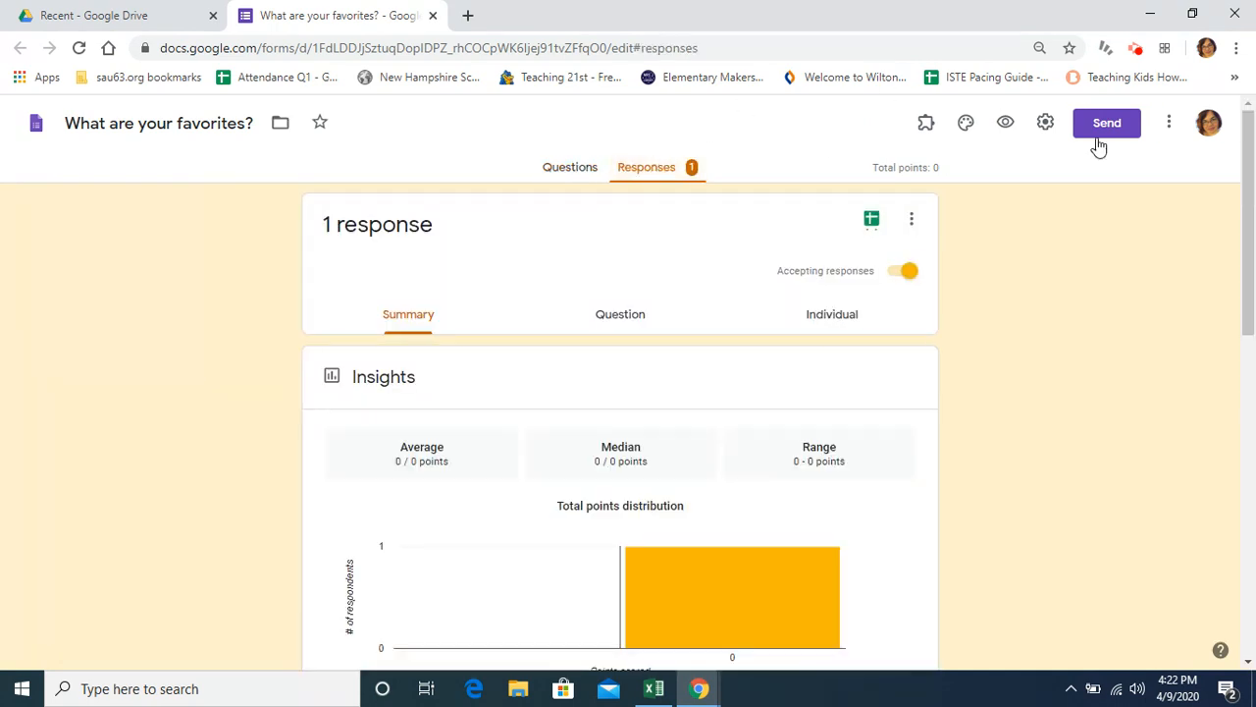
mouse_move(1253, 219)
mouse_down()
mouse_move(1253, 276)
mouse_move(1253, 216)
mouse_up()
click(908, 274)
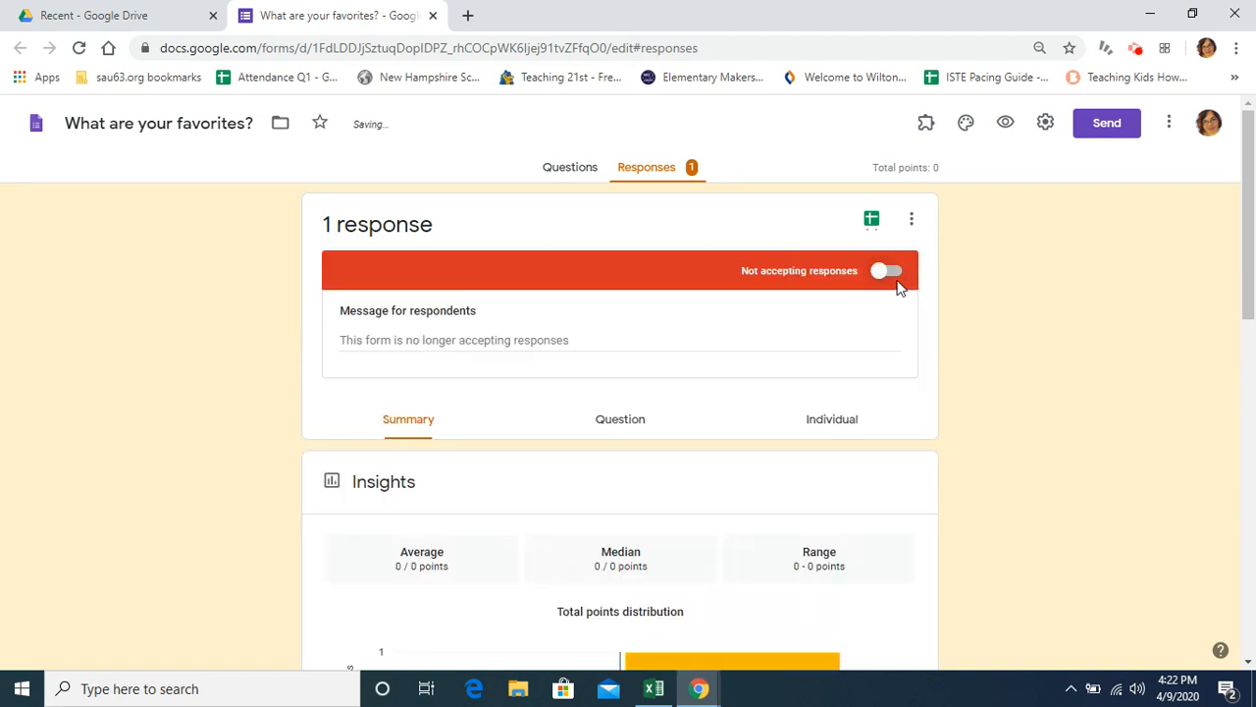
click(893, 275)
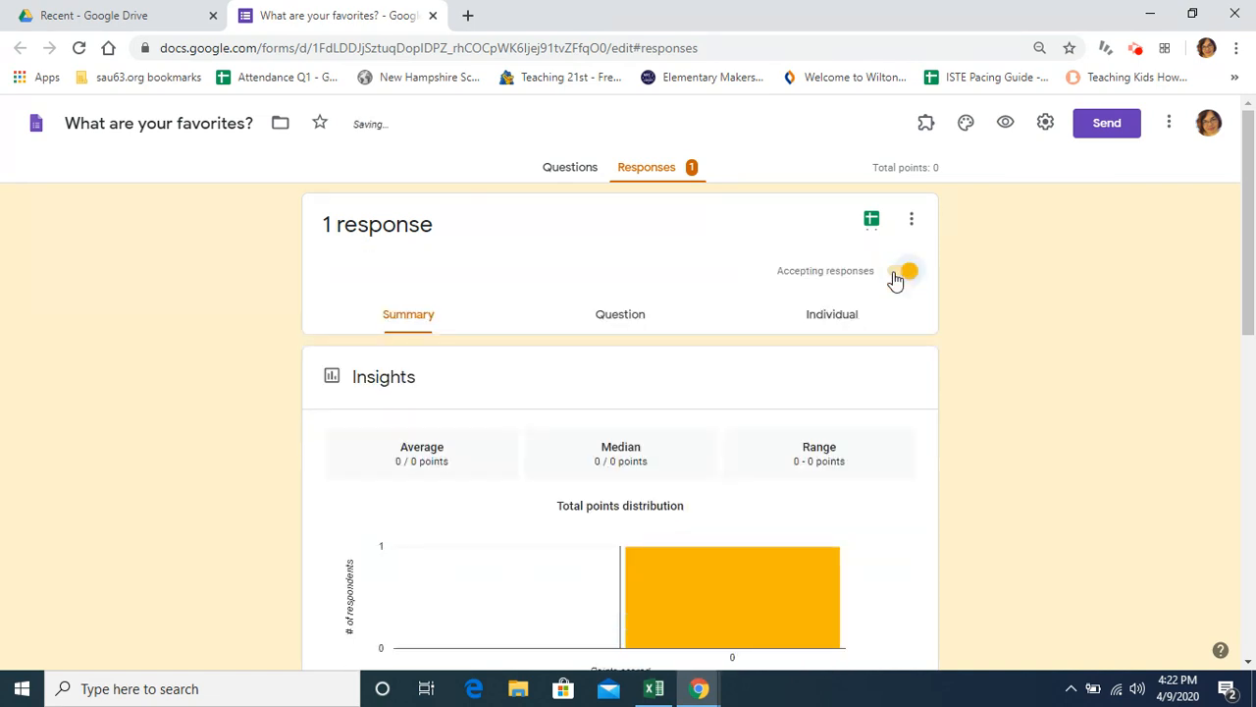
Step: Examine the form's responses as a summary, by question and individually
drag(1251, 179, 1251, 422)
drag(1249, 424, 1254, 86)
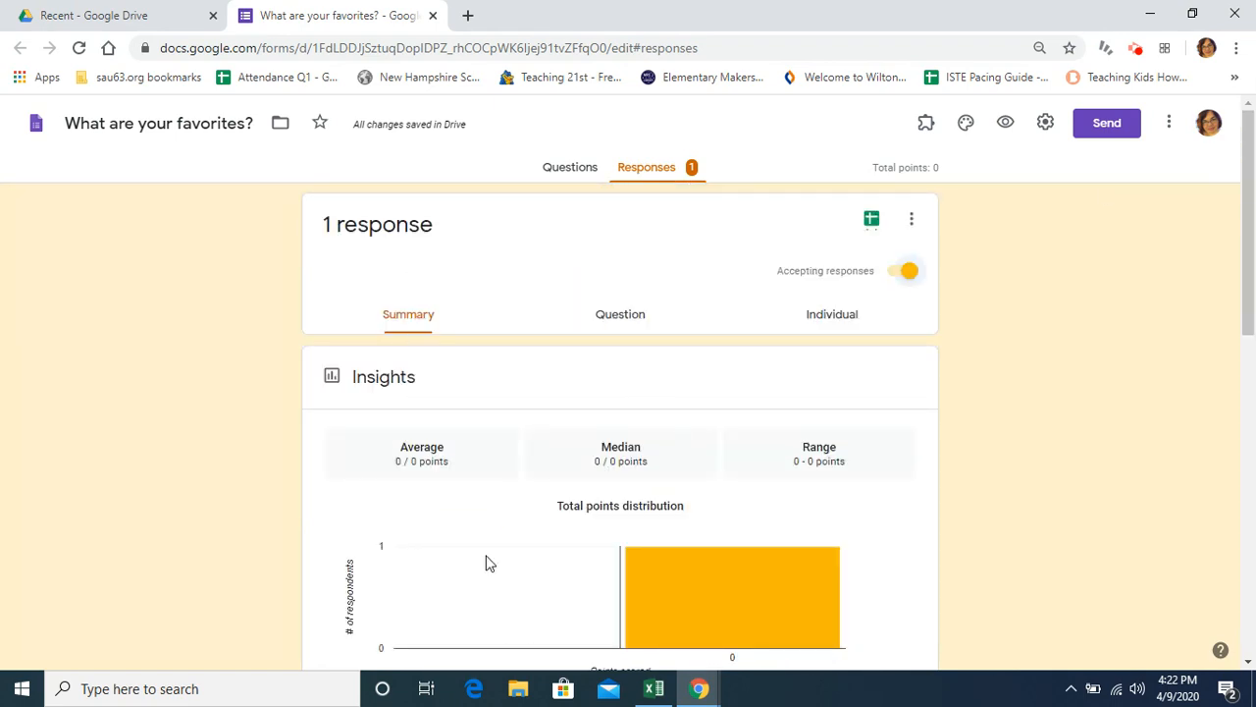
click(612, 316)
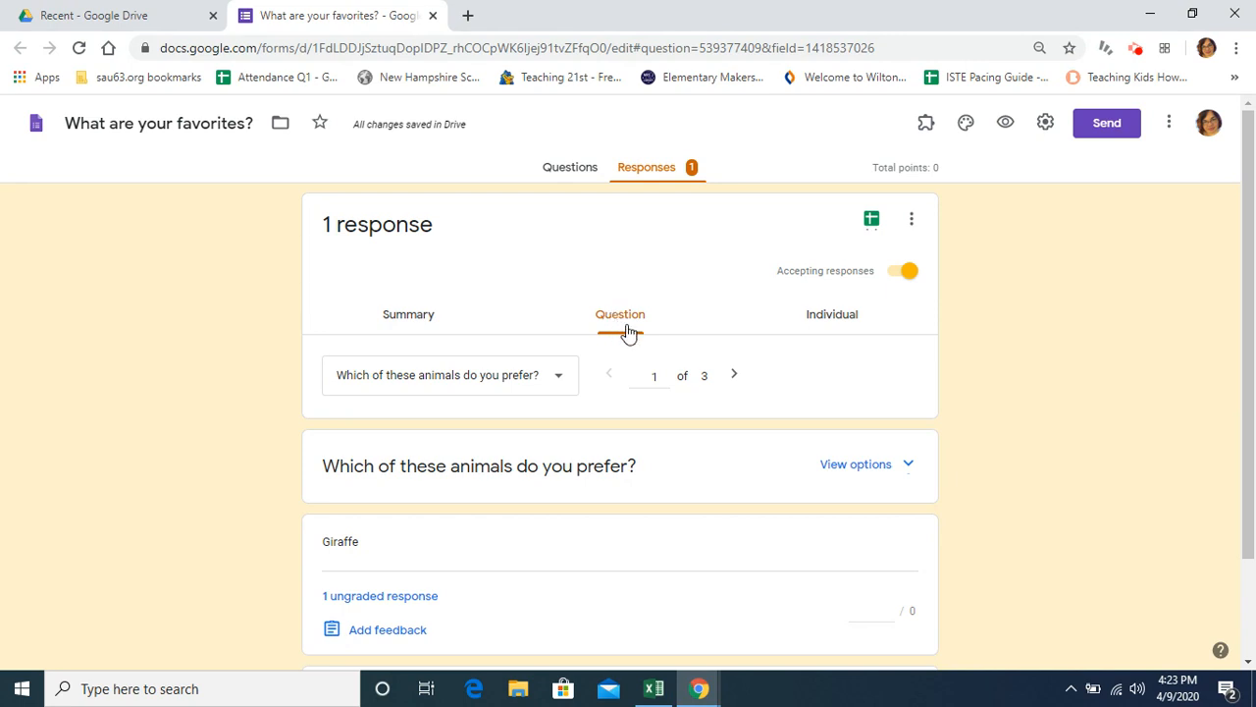
click(833, 325)
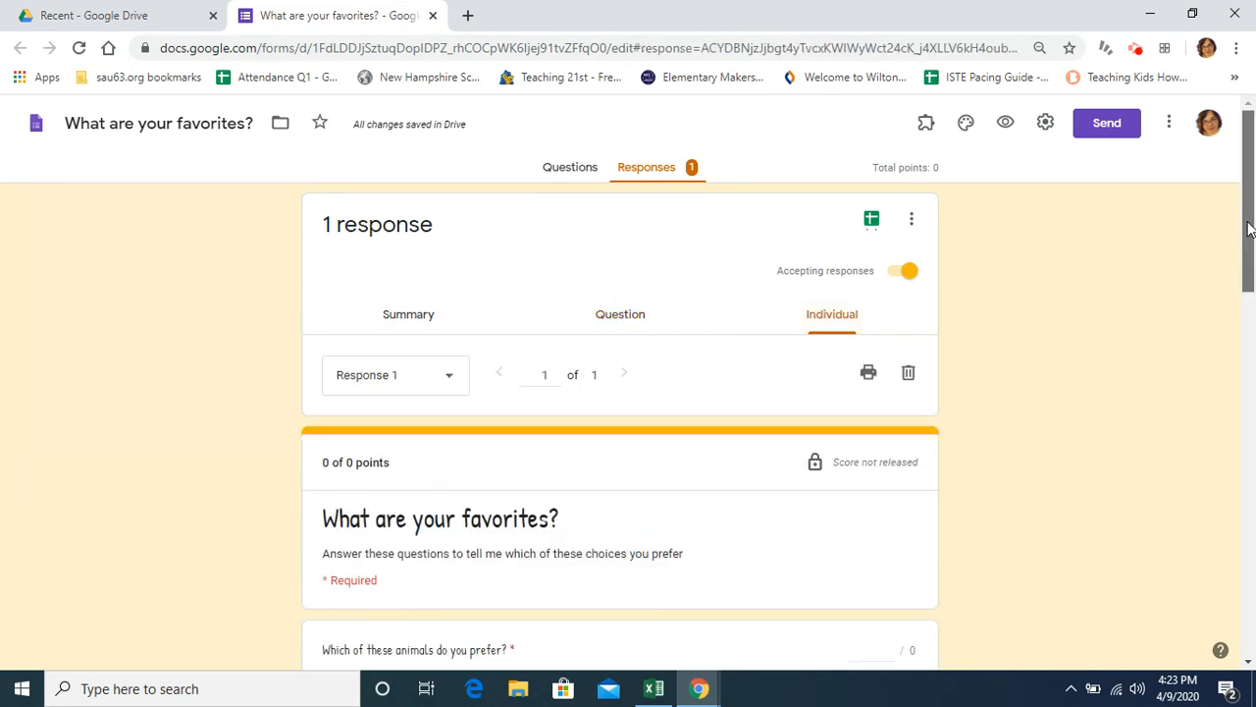
Step: Give the individual response 3 points for the preferred-animal question and save the grade
drag(1244, 229, 1251, 300)
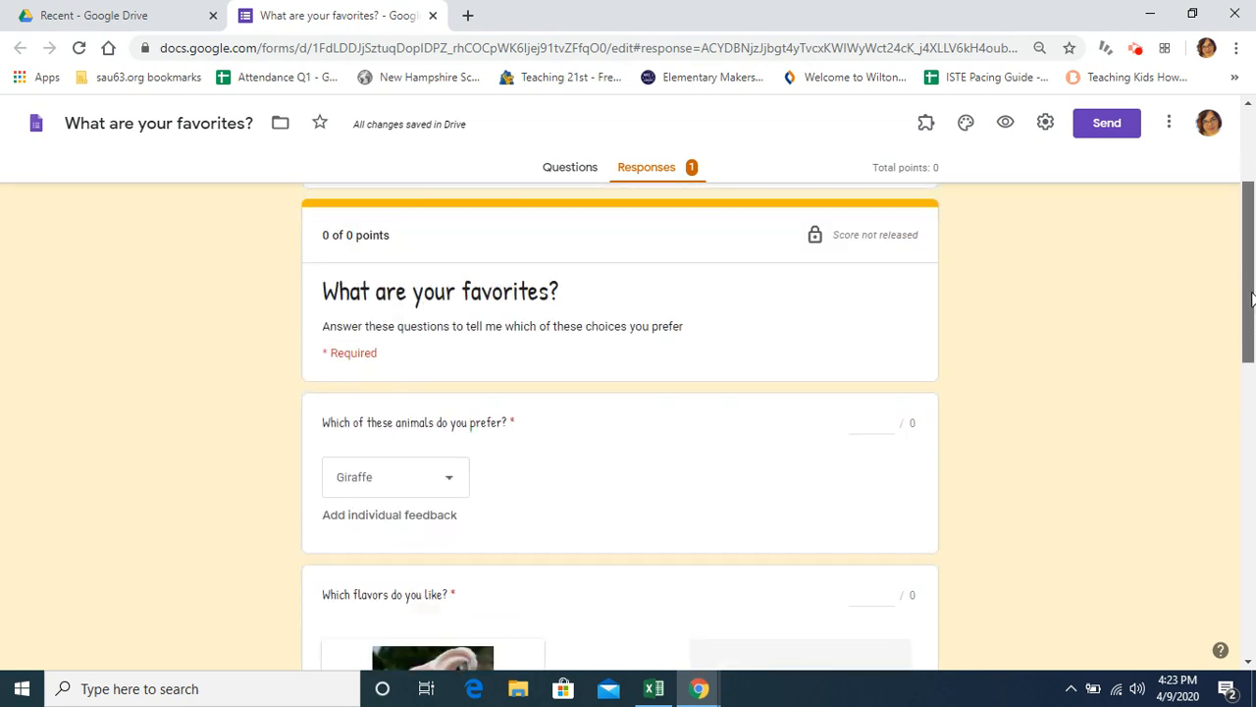
click(886, 425)
text(1)
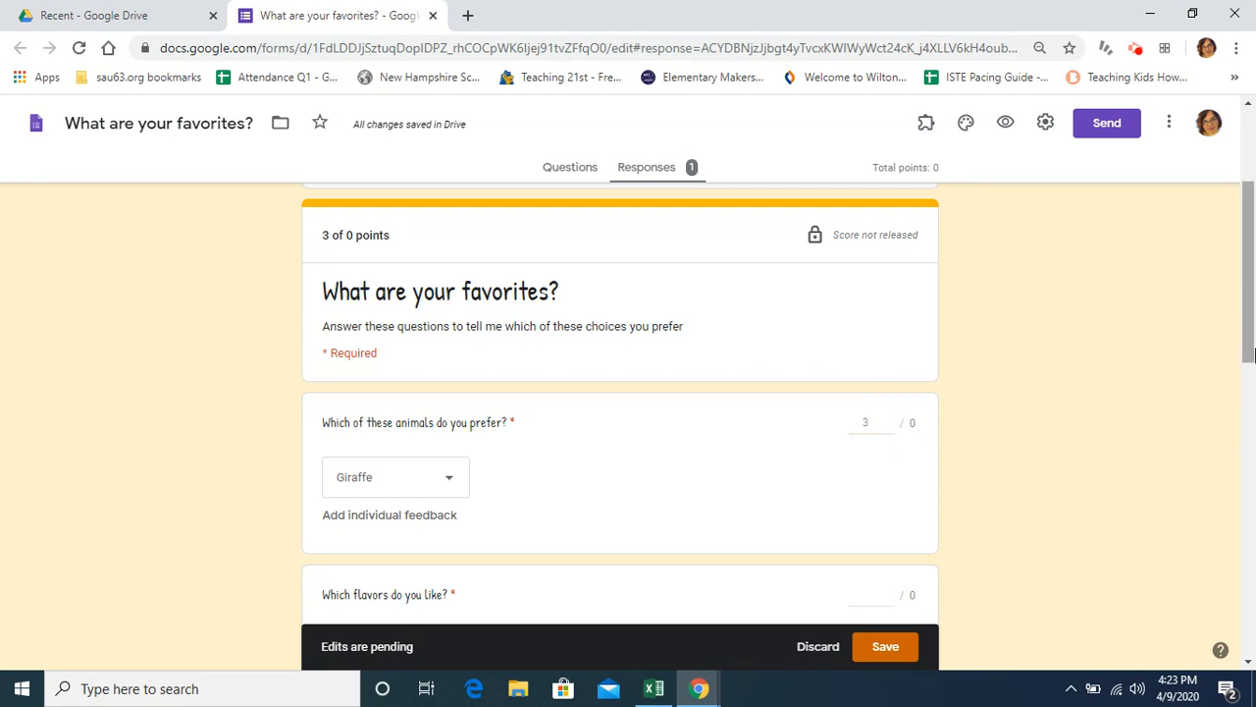
drag(1249, 324, 1249, 630)
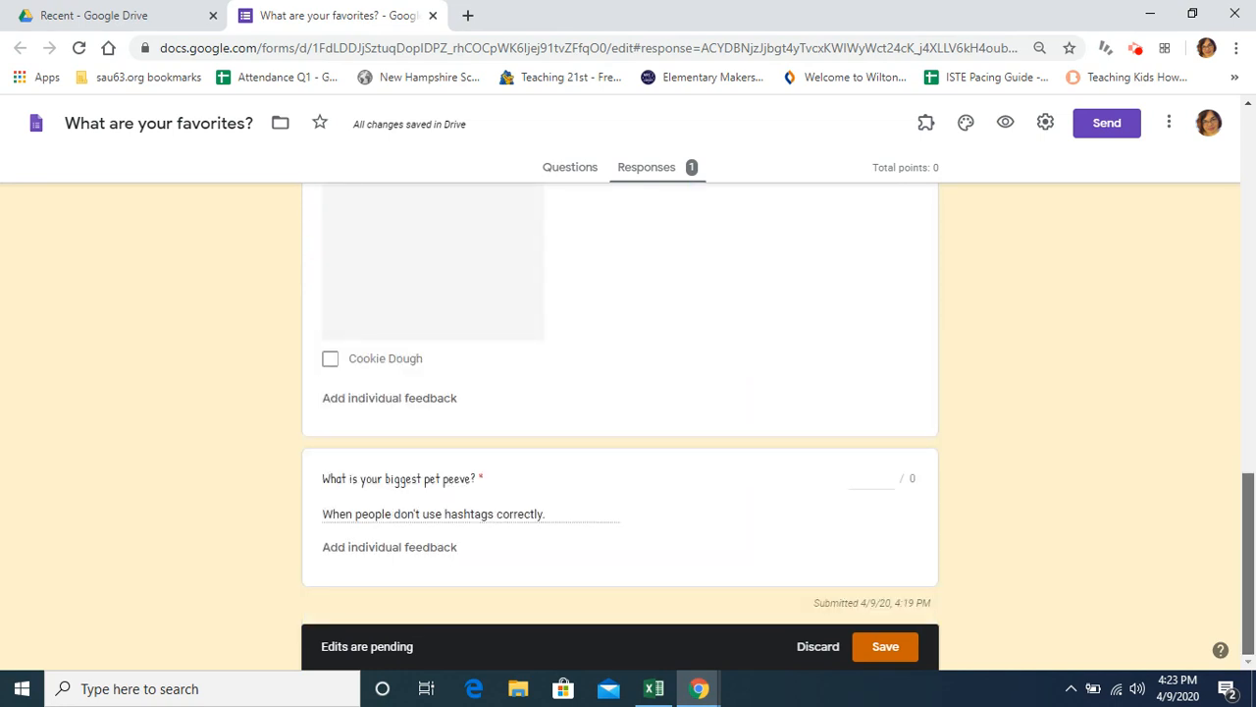
click(883, 647)
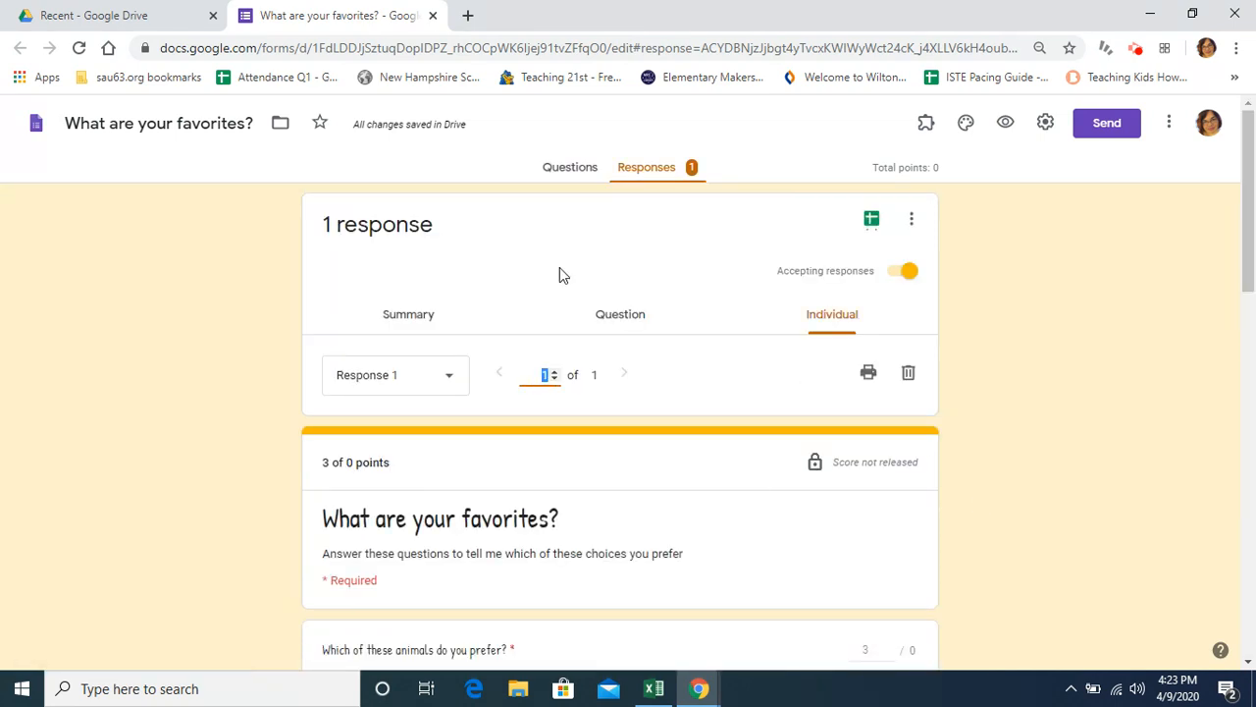
Step: Return to the response summary, send the responses to a new spreadsheet with the suggested name, and close that spreadsheet
click(409, 316)
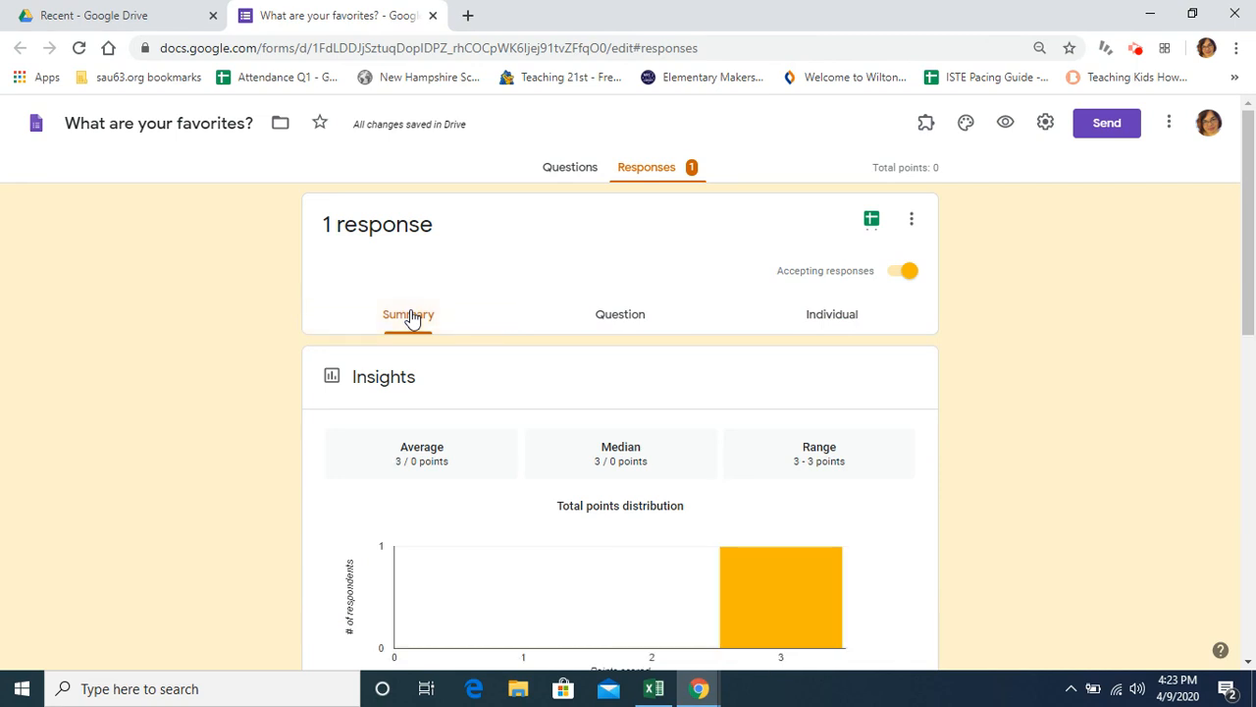
click(872, 221)
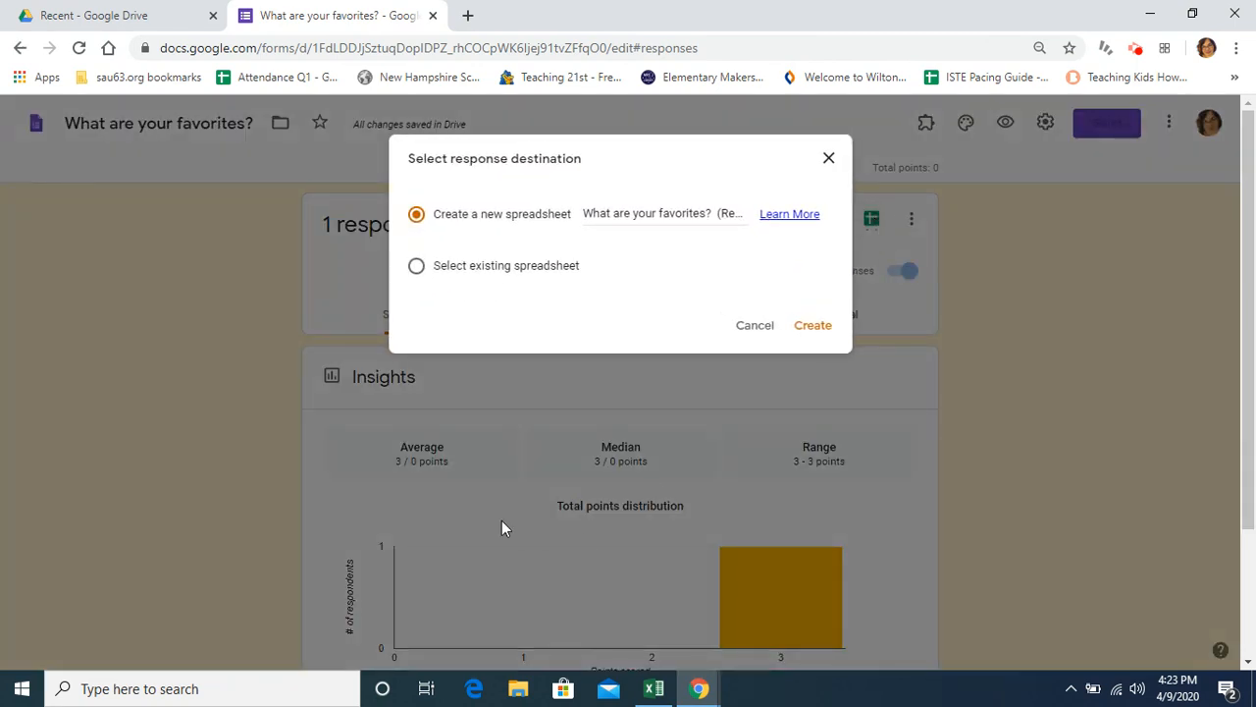
click(813, 326)
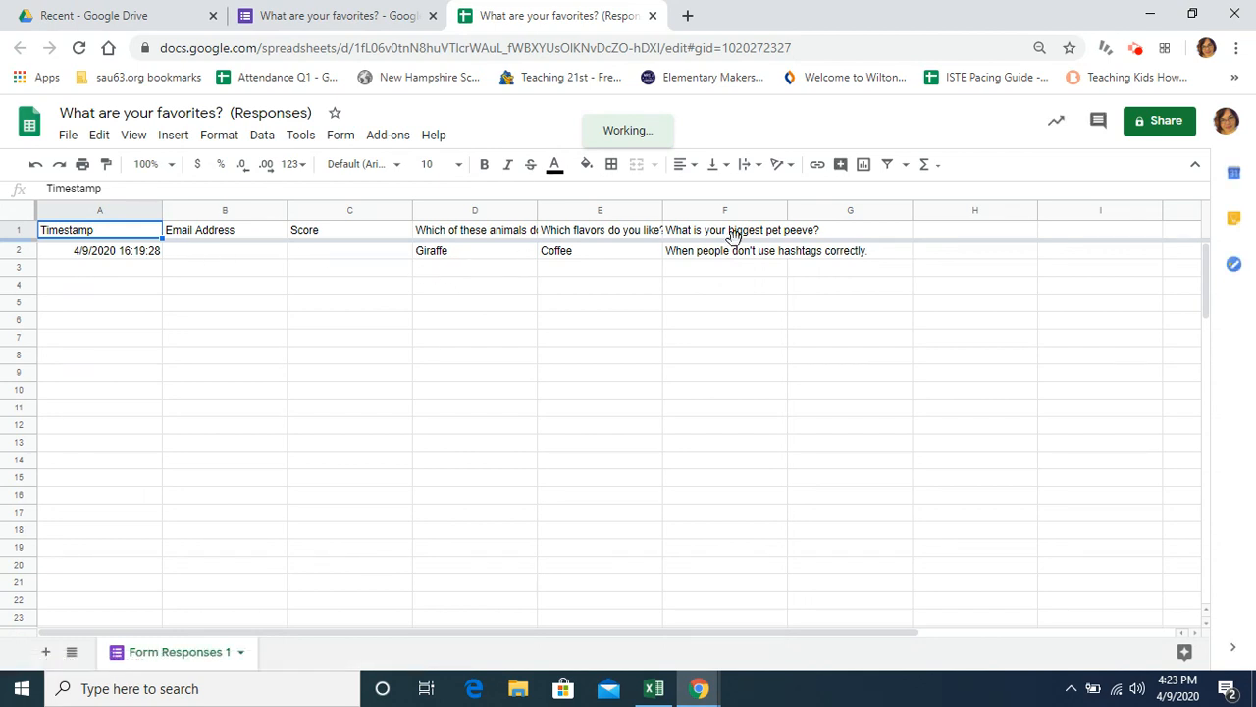
click(653, 16)
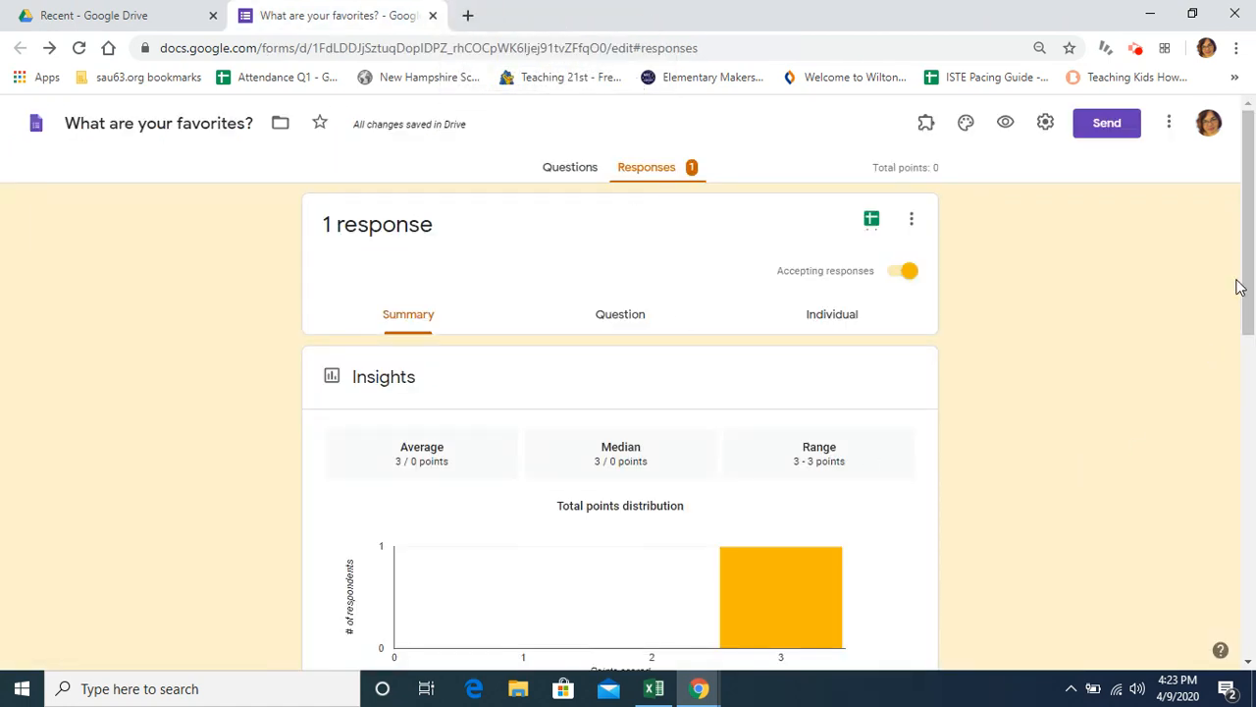
drag(1240, 287, 1202, 236)
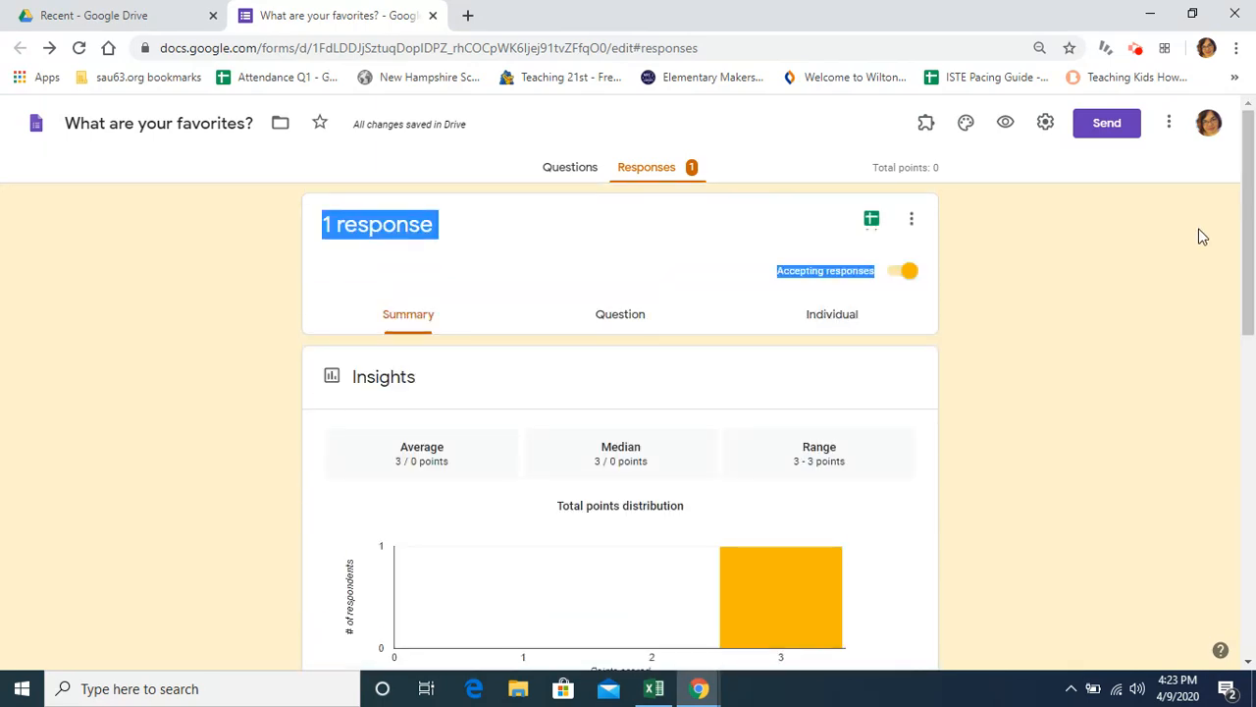
click(1203, 236)
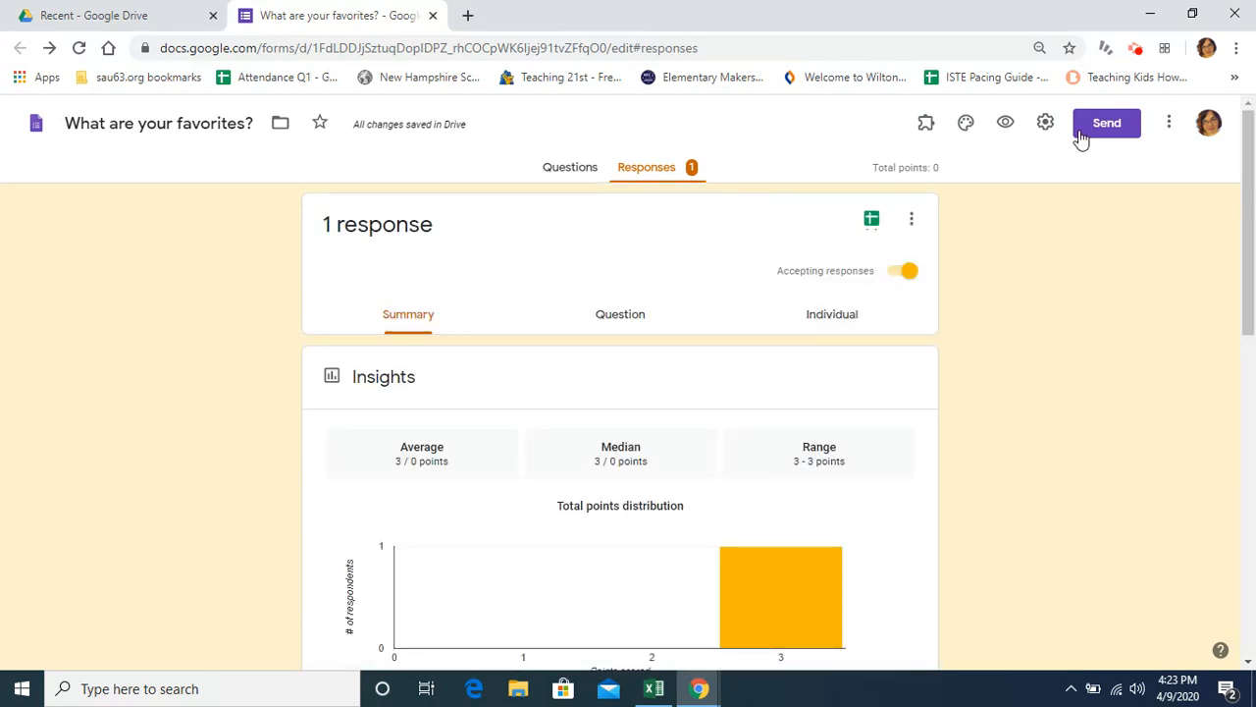
click(1136, 49)
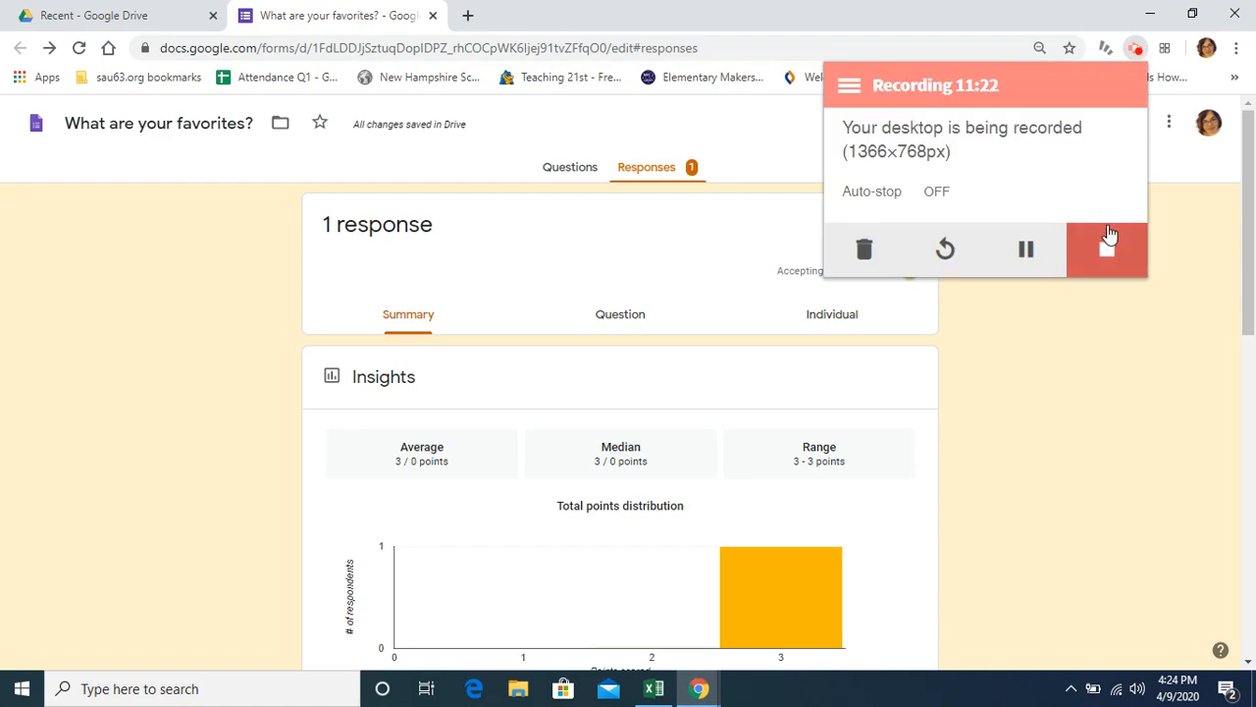